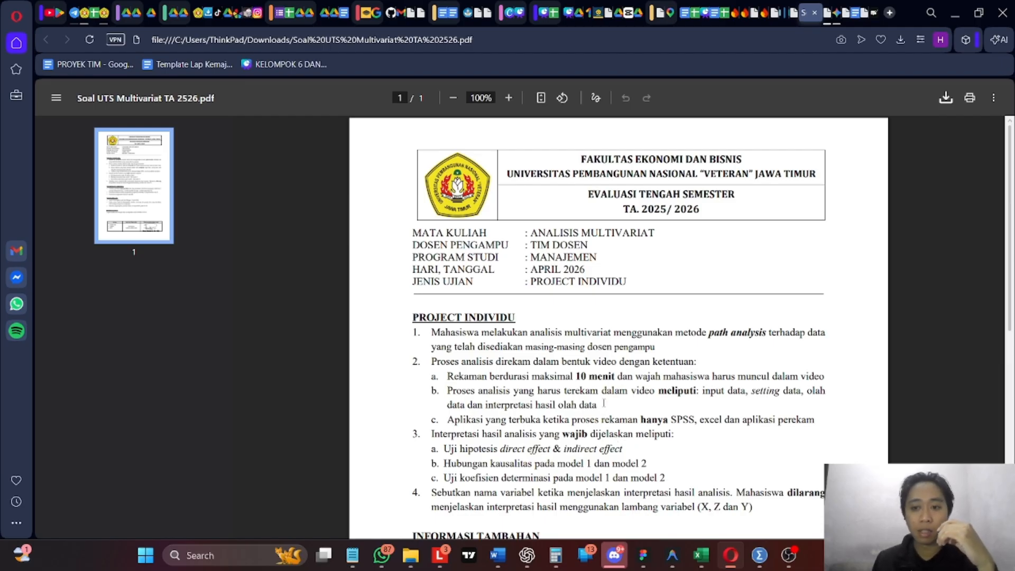
- Read the exam instructions in Soal UTS Multivariat TA 2526.pdf, covering the required interpretations and the hypothesis type for the path analysis
{"action": "scroll", "coordinate": [611, 394], "scroll_direction": "down", "scroll_amount": 5}
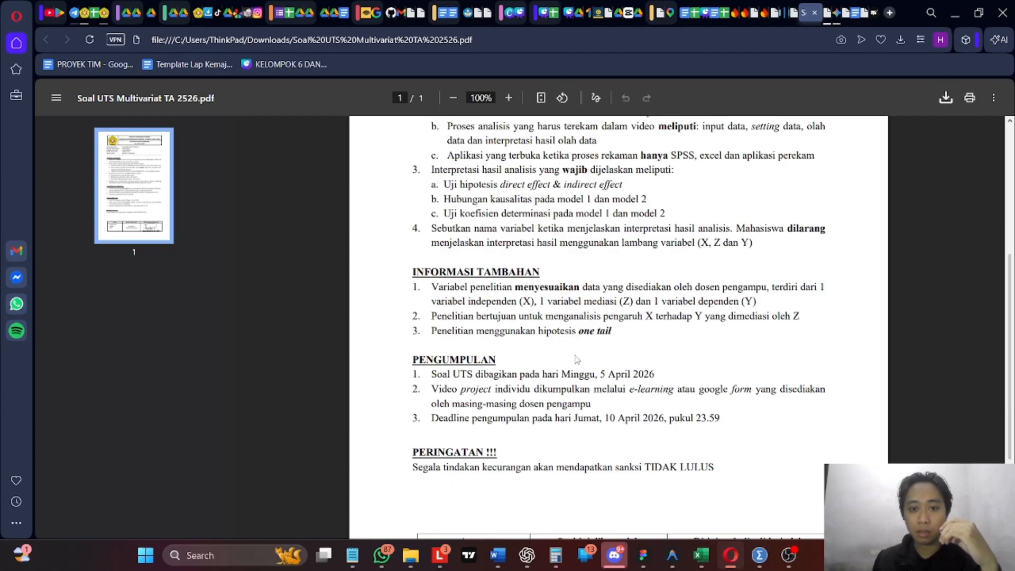
{"action": "left_click", "coordinate": [806, 14]}
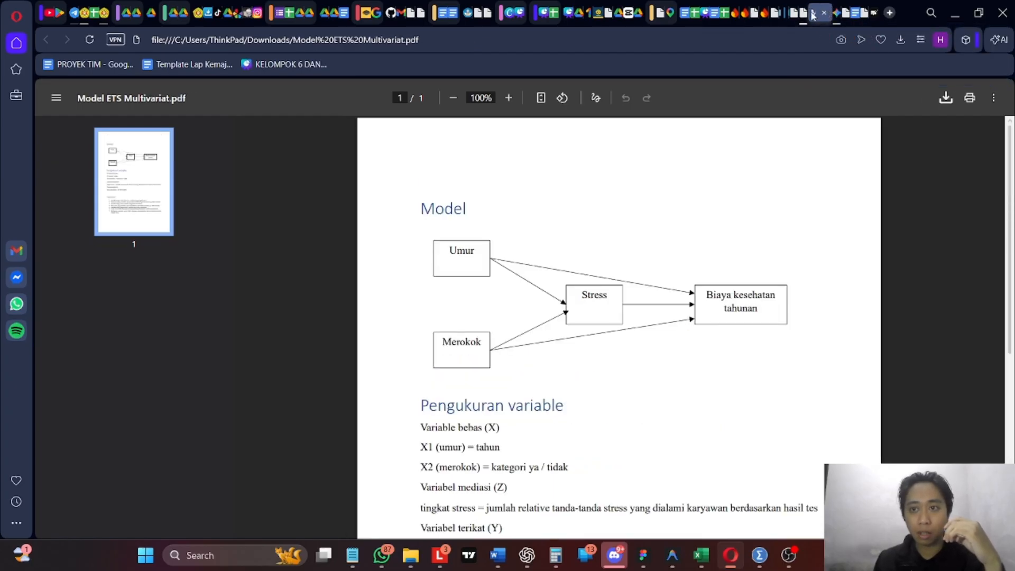
{"action": "left_click", "coordinate": [806, 14]}
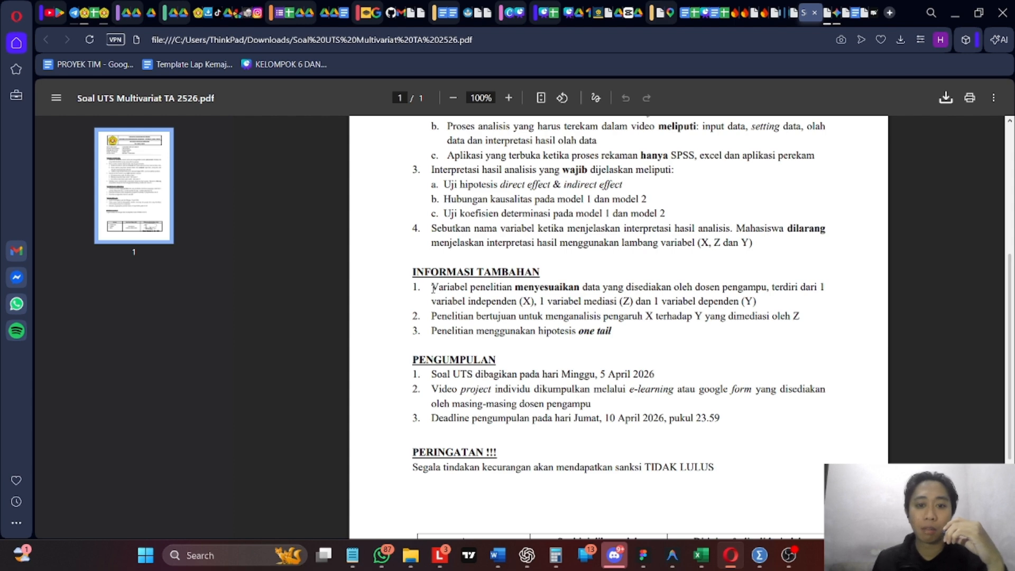
{"action": "scroll", "coordinate": [461, 386], "scroll_direction": "up", "scroll_amount": 3}
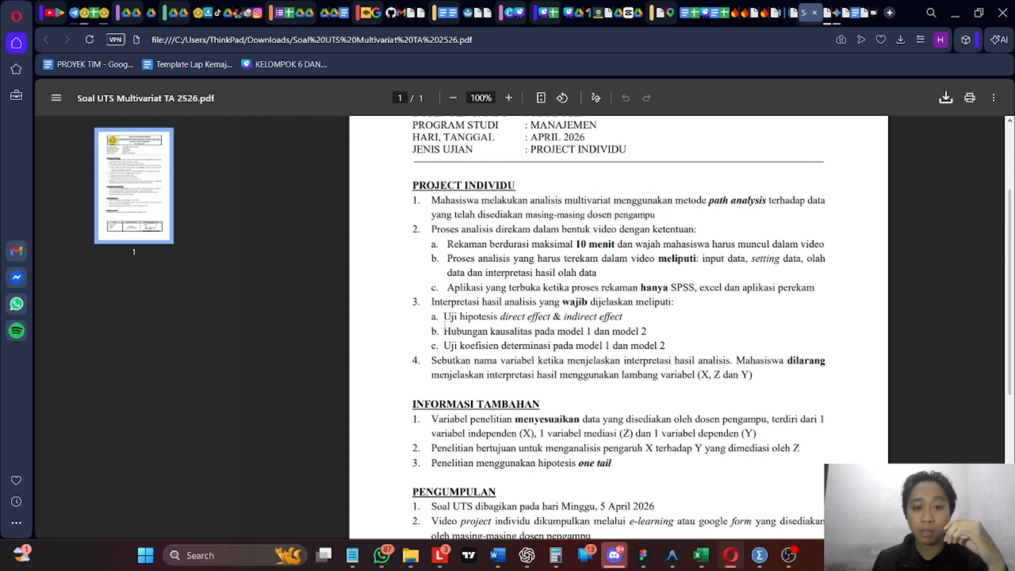
{"action": "left_click_drag", "start_coordinate": [446, 317], "coordinate": [626, 318]}
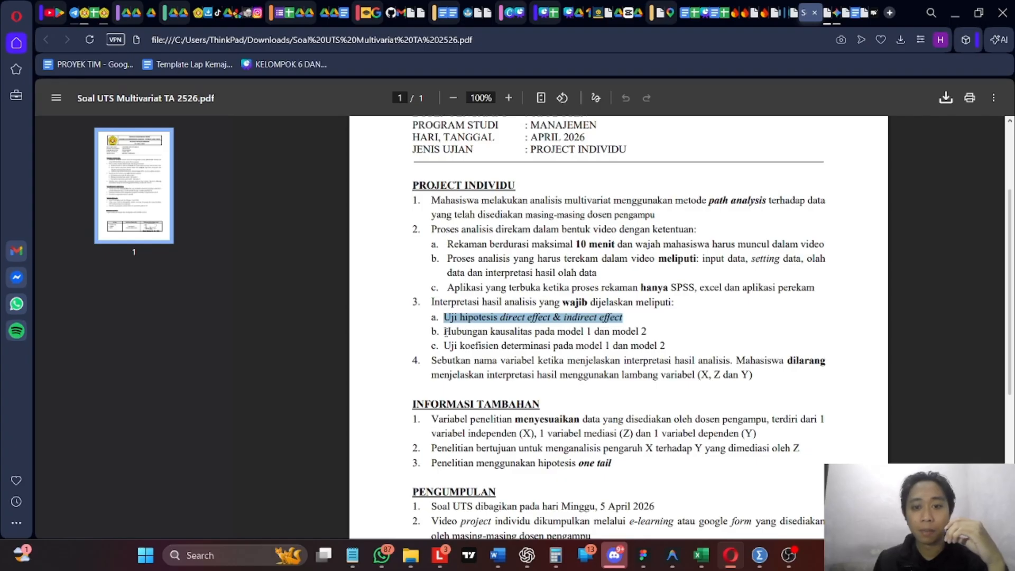
{"action": "left_click_drag", "start_coordinate": [446, 331], "coordinate": [650, 327]}
{"action": "left_click_drag", "start_coordinate": [447, 346], "coordinate": [672, 347]}
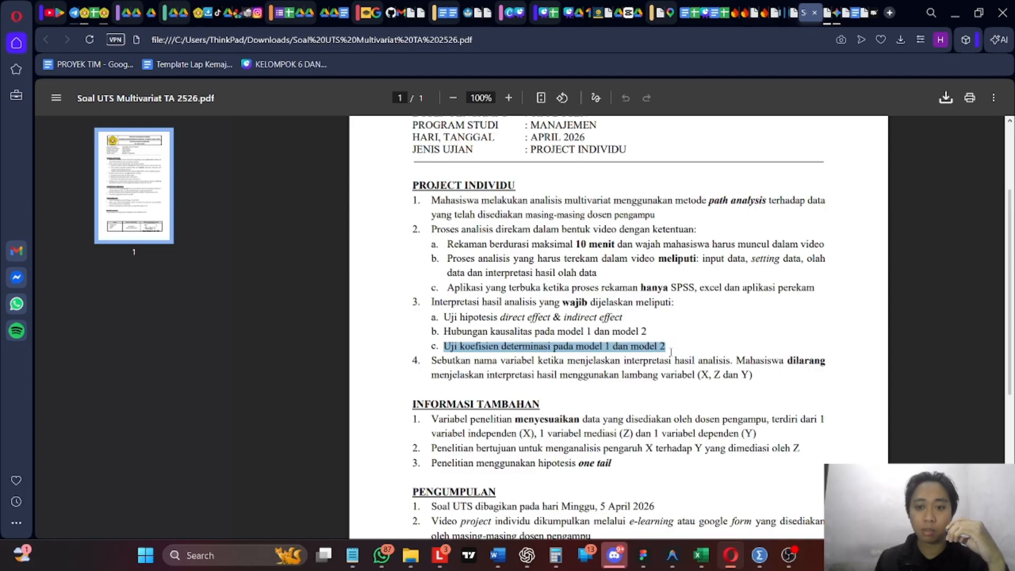
{"action": "scroll", "coordinate": [671, 352], "scroll_direction": "down", "scroll_amount": 1}
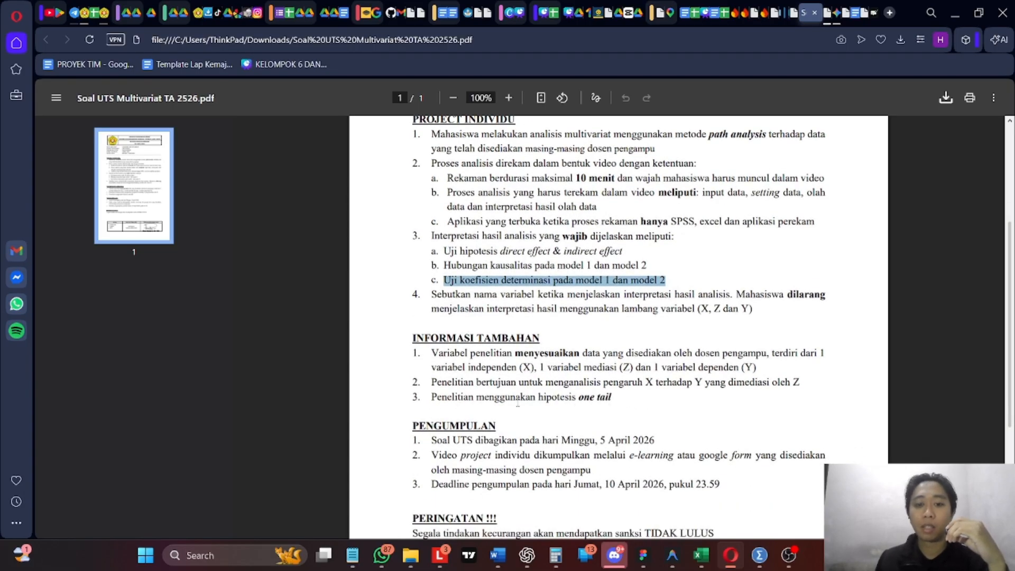
{"action": "left_click_drag", "start_coordinate": [506, 401], "coordinate": [614, 400]}
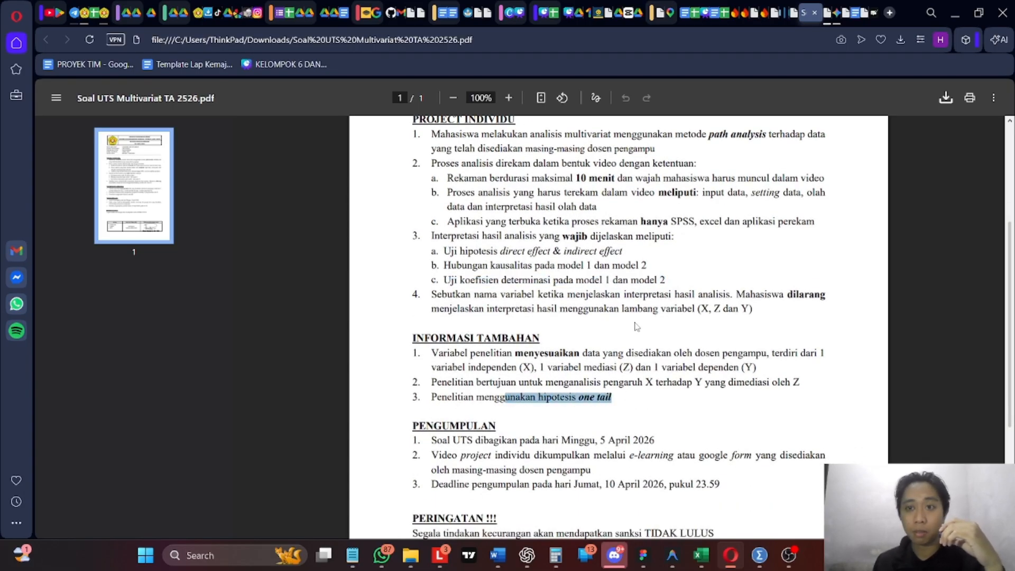
- Examine the path model, variable measurements and hypothesis list in Model ETS Multivariat.pdf
{"action": "left_click", "coordinate": [828, 19]}
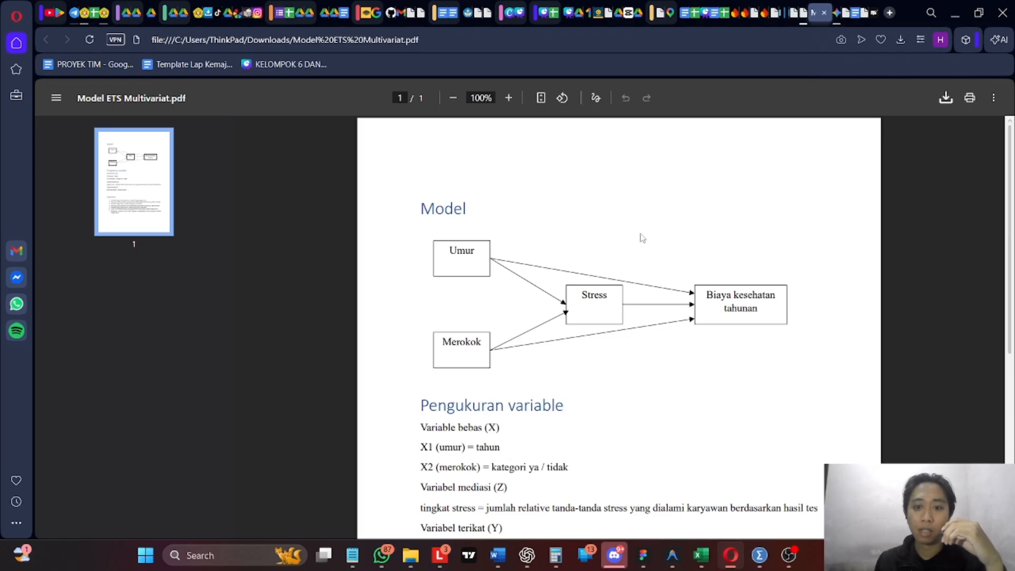
{"action": "scroll", "coordinate": [534, 294], "scroll_direction": "down", "scroll_amount": 1}
{"action": "scroll", "coordinate": [513, 320], "scroll_direction": "up", "scroll_amount": 1}
{"action": "scroll", "coordinate": [512, 323], "scroll_direction": "down", "scroll_amount": 1}
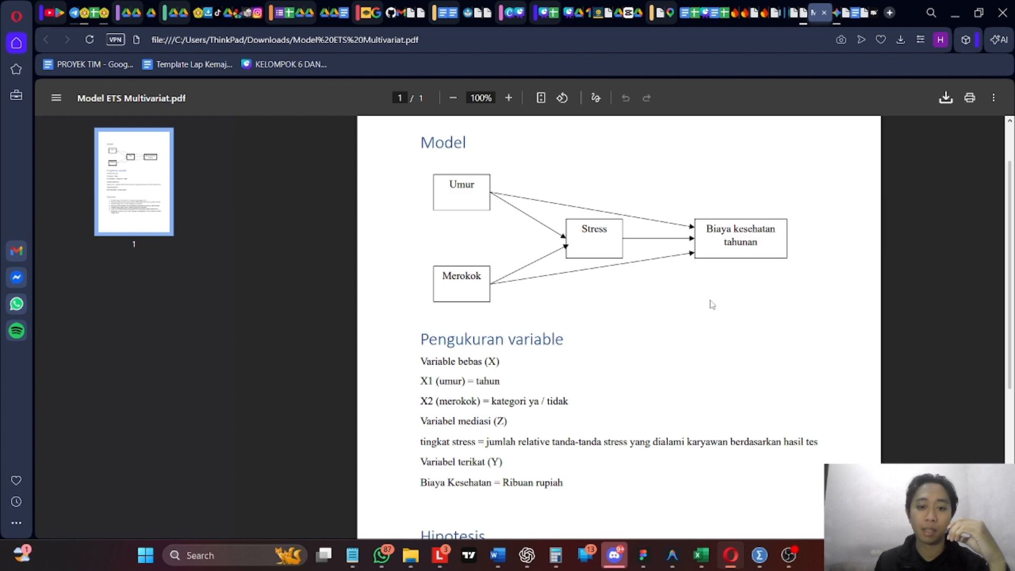
{"action": "scroll", "coordinate": [709, 301], "scroll_direction": "down", "scroll_amount": 5}
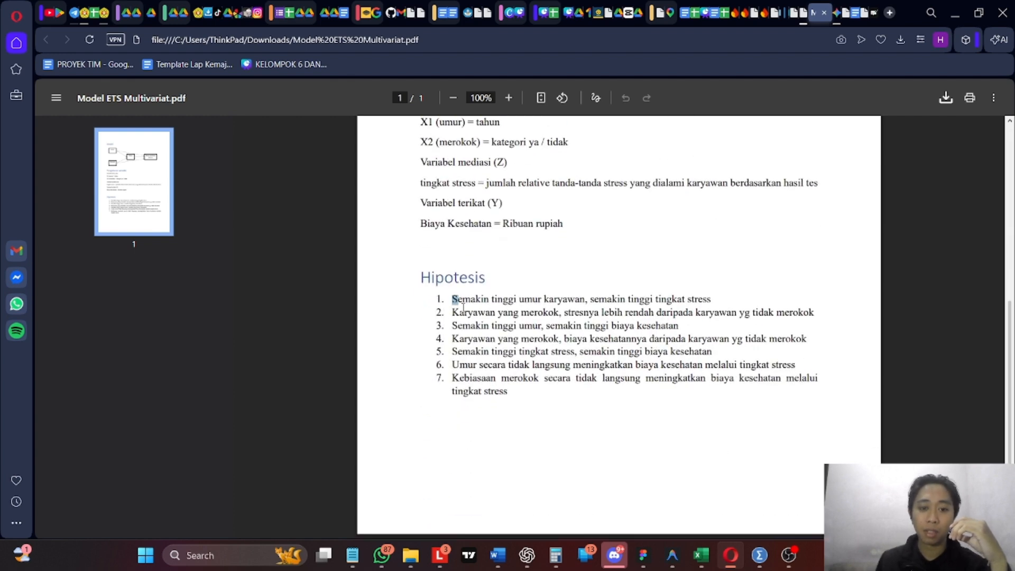
{"action": "left_click_drag", "start_coordinate": [463, 307], "coordinate": [506, 397]}
{"action": "left_click", "coordinate": [533, 404]}
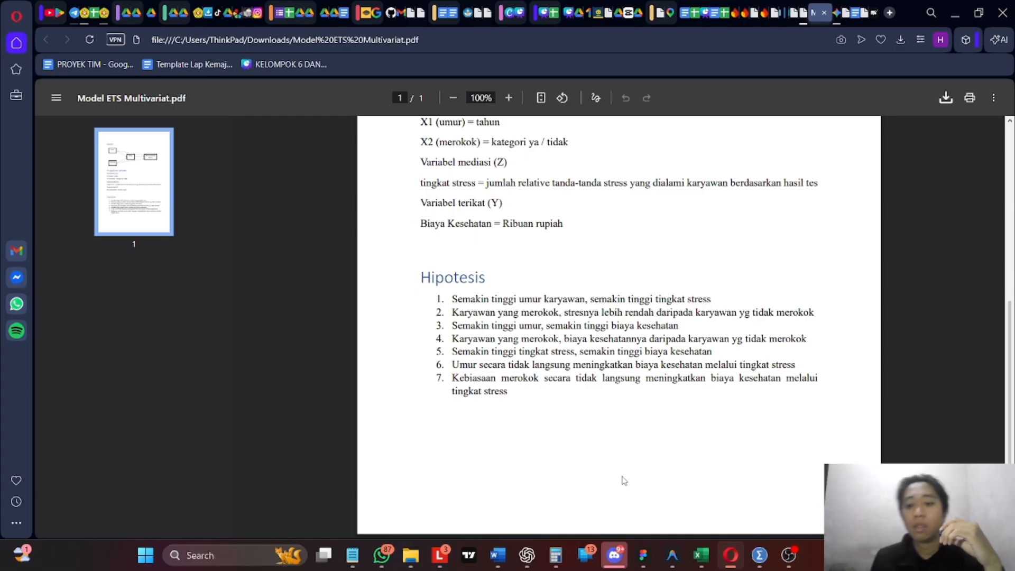
- Switch to SPSS, close the Output1 viewer and bring up the Untitled1 data set in the Data Editor
{"action": "mouse_move", "coordinate": [760, 555]}
{"action": "left_click", "coordinate": [693, 501]}
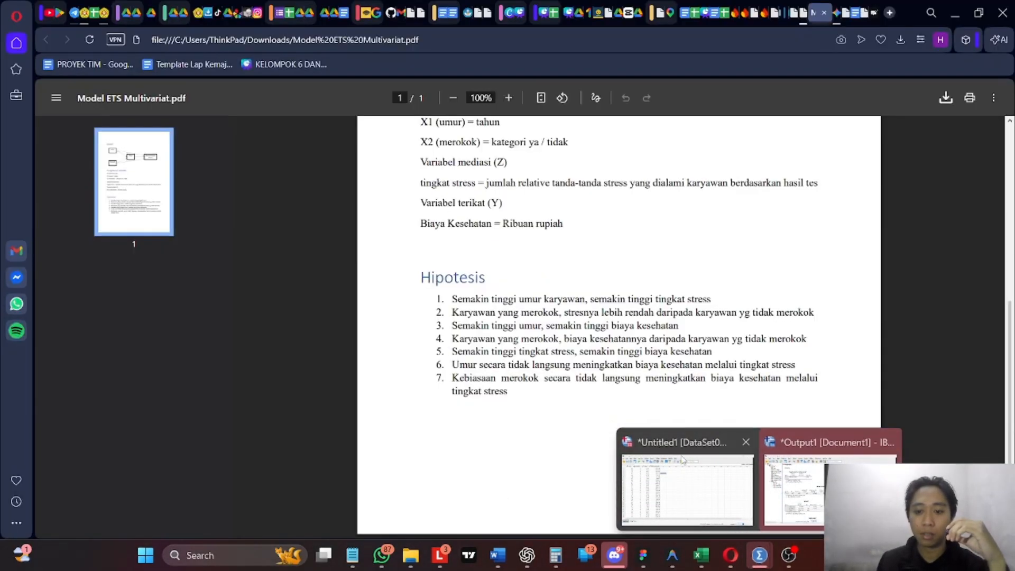
{"action": "left_click", "coordinate": [888, 442]}
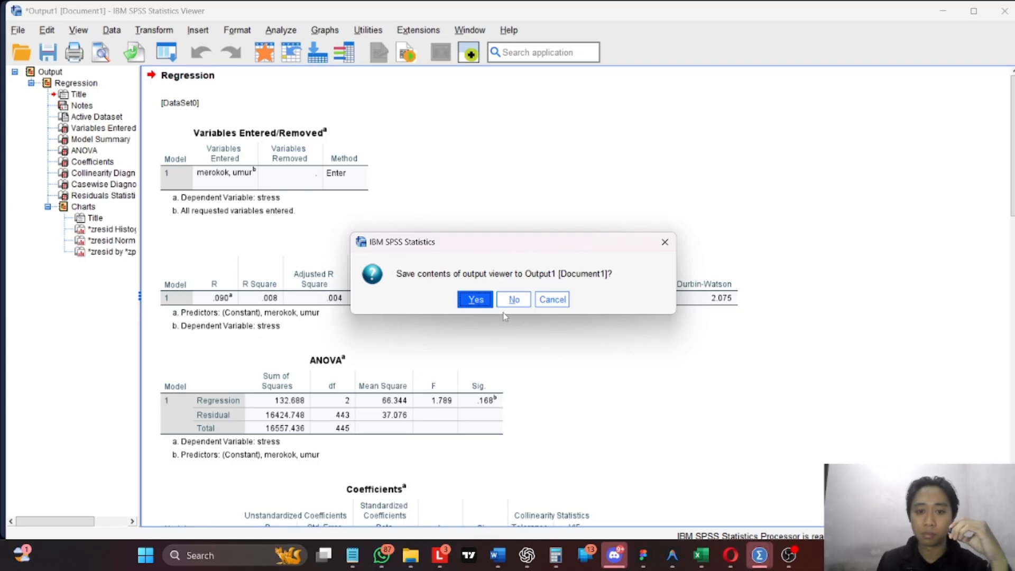
{"action": "left_click", "coordinate": [475, 300]}
{"action": "left_click", "coordinate": [760, 558]}
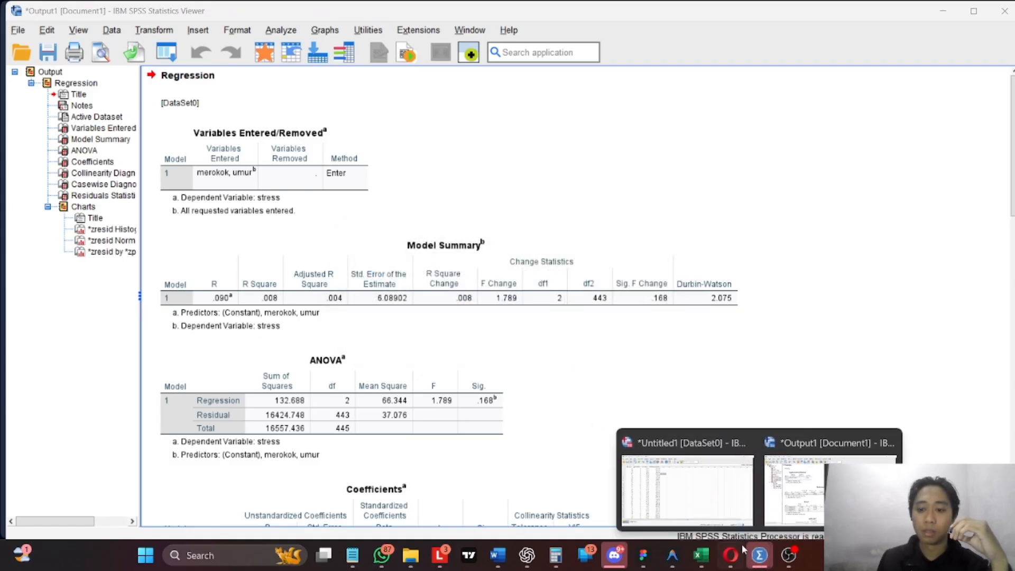
{"action": "left_click", "coordinate": [688, 489]}
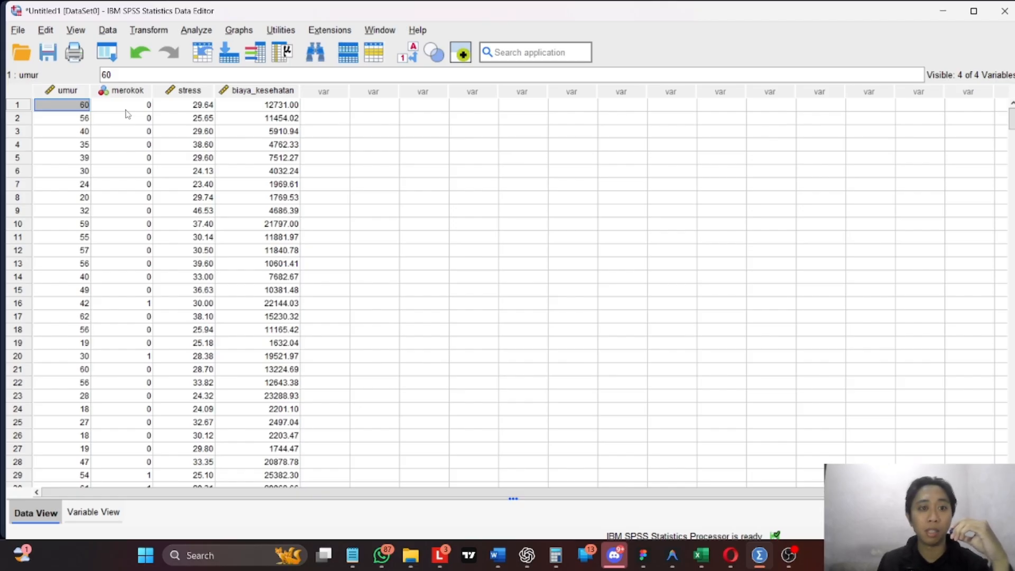
- Run a linear regression with stress as the dependent variable and umur and merokok as predictors, using the Enter method
{"action": "left_click", "coordinate": [197, 30]}
{"action": "mouse_move", "coordinate": [234, 234]}
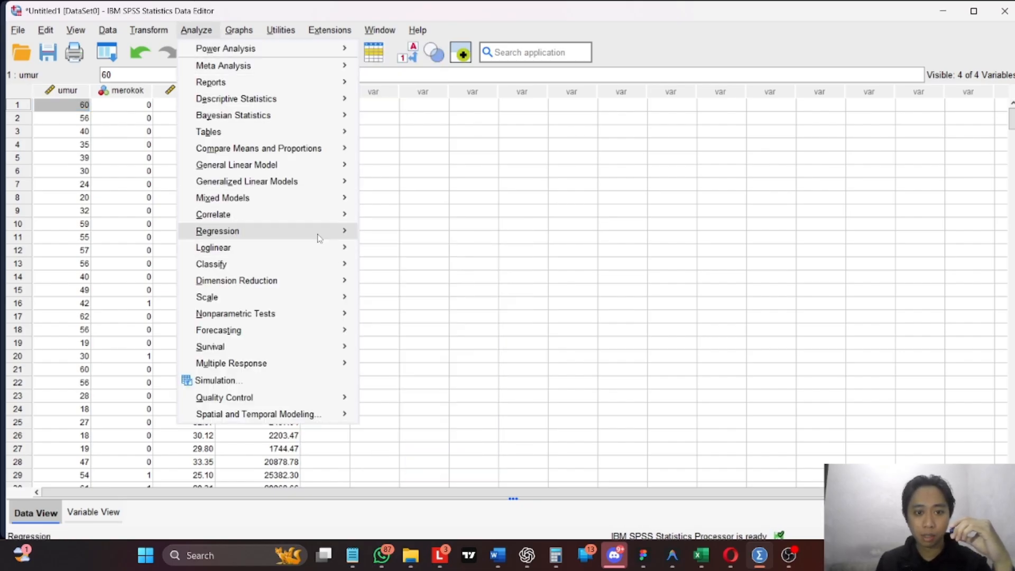
{"action": "mouse_move", "coordinate": [339, 233]}
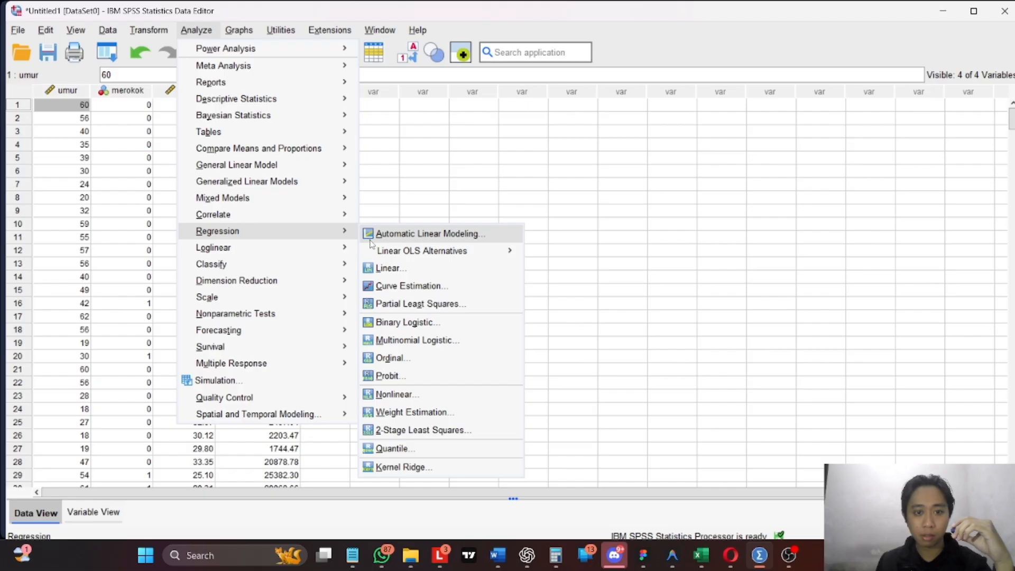
{"action": "left_click", "coordinate": [394, 268]}
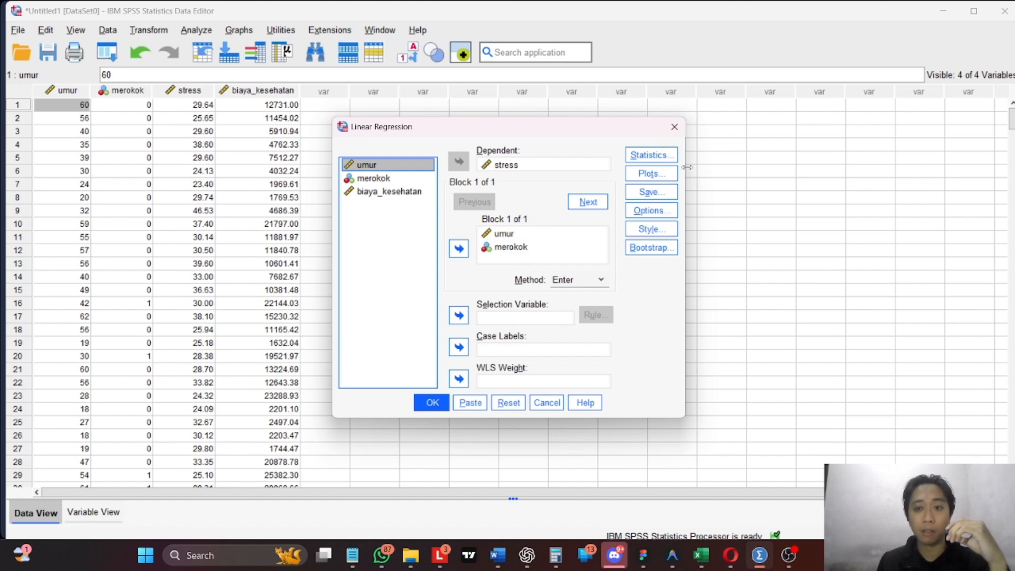
{"action": "left_click", "coordinate": [651, 155]}
{"action": "left_click", "coordinate": [616, 157]}
{"action": "left_click", "coordinate": [649, 172]}
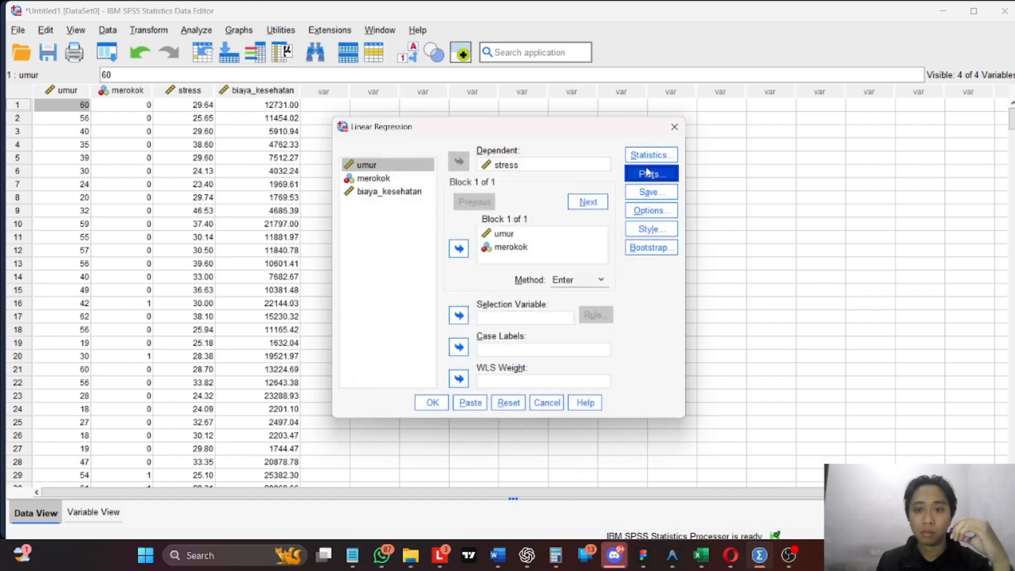
{"action": "left_click", "coordinate": [641, 166]}
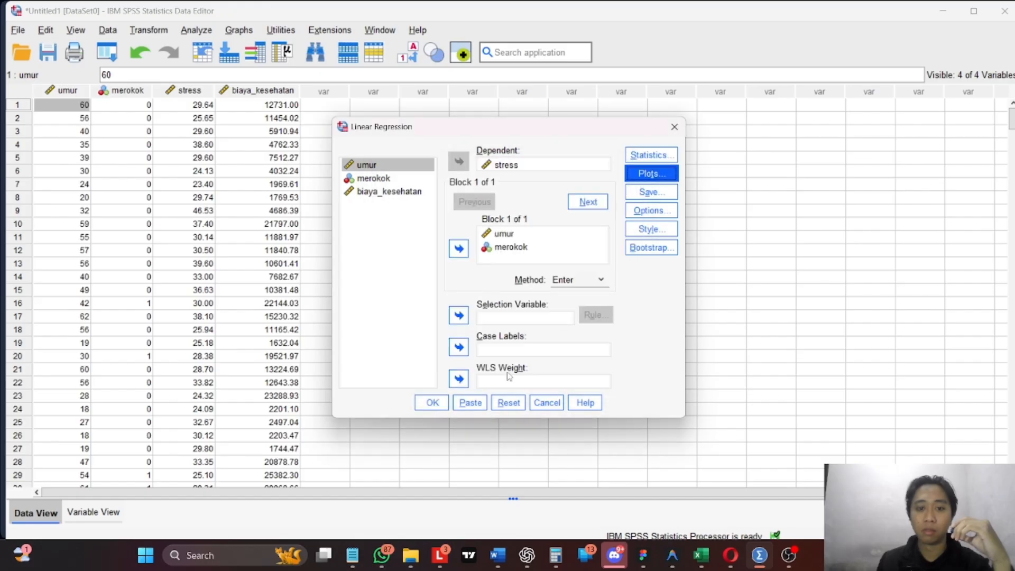
{"action": "left_click", "coordinate": [433, 402]}
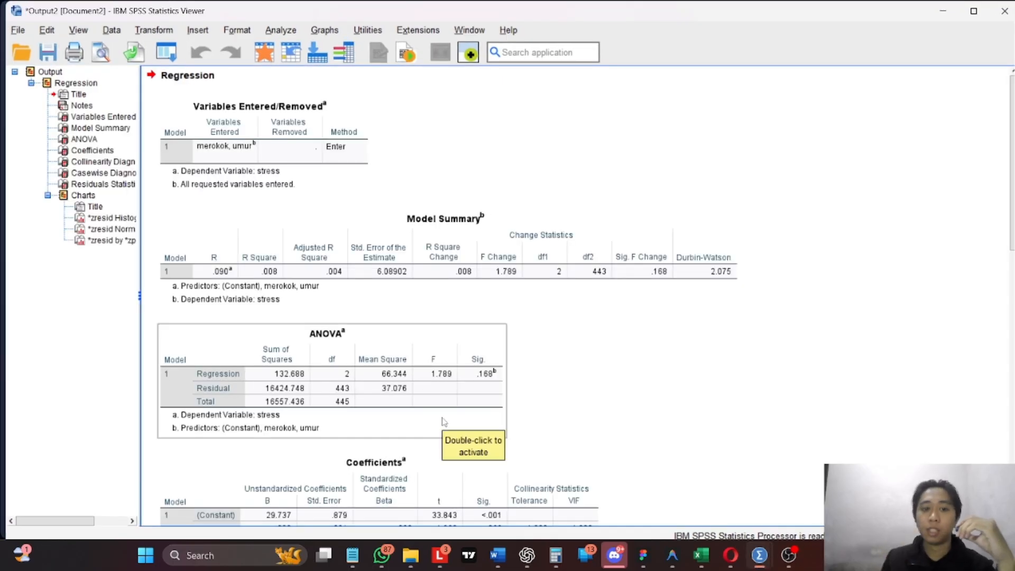
{"action": "scroll", "coordinate": [510, 346], "scroll_direction": "down", "scroll_amount": 5}
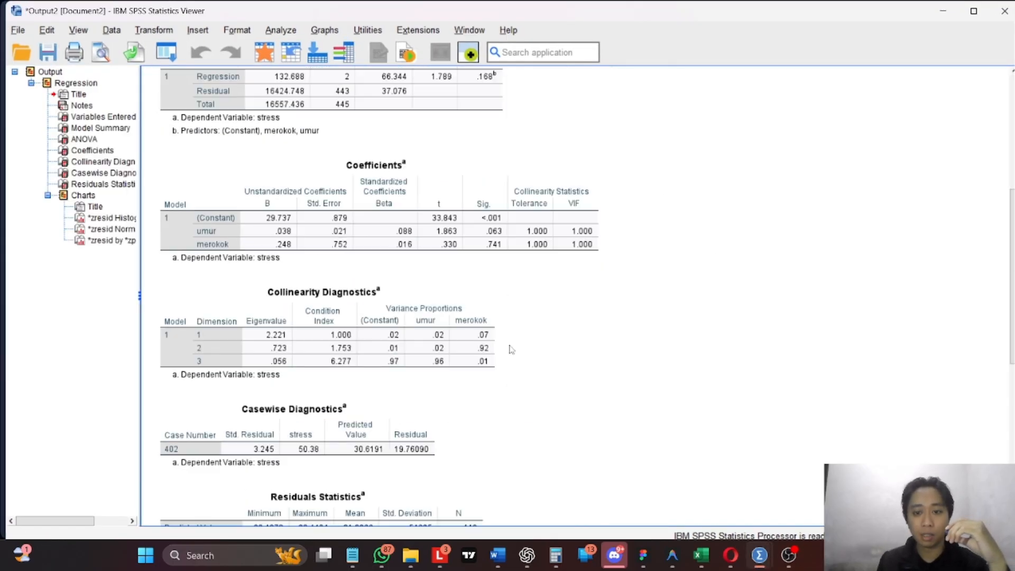
{"action": "scroll", "coordinate": [510, 347], "scroll_direction": "up", "scroll_amount": 5}
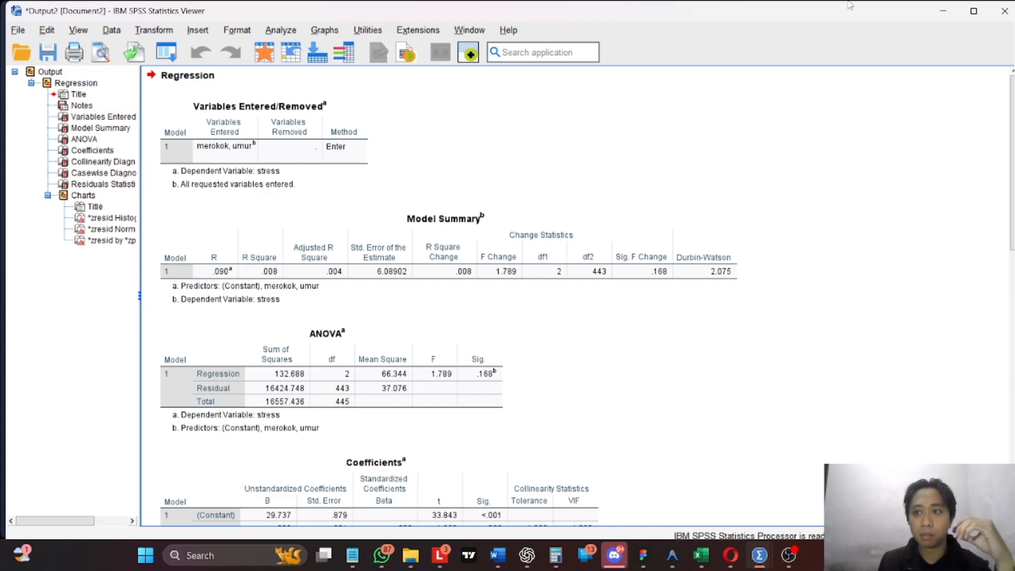
- Return to the exam PDF in the browser and reread the required hypothesis tests, causal relationships and determination coefficients
{"action": "left_click", "coordinate": [945, 11]}
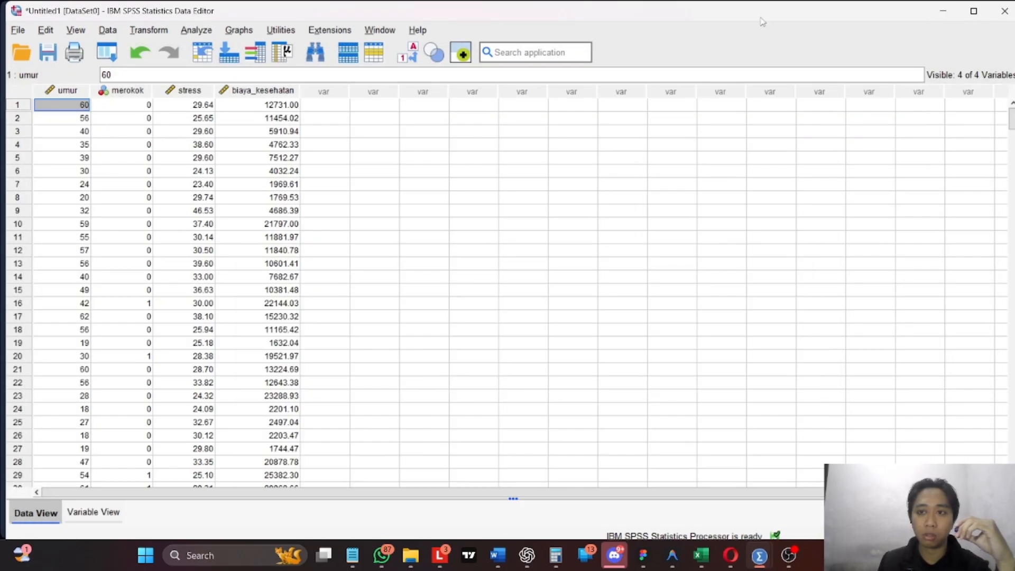
{"action": "left_click", "coordinate": [944, 11]}
{"action": "left_click", "coordinate": [805, 14]}
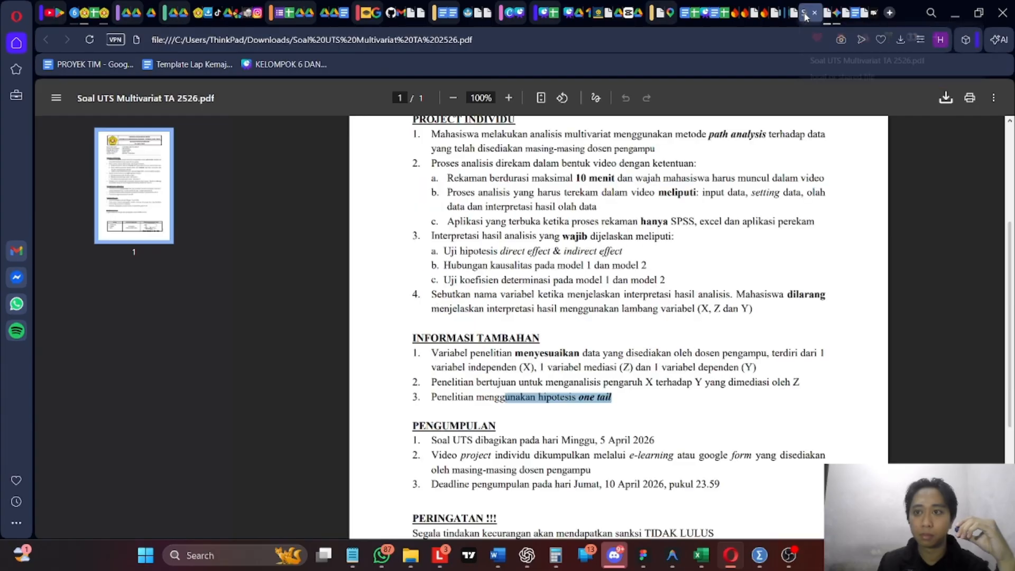
{"action": "left_click", "coordinate": [545, 354]}
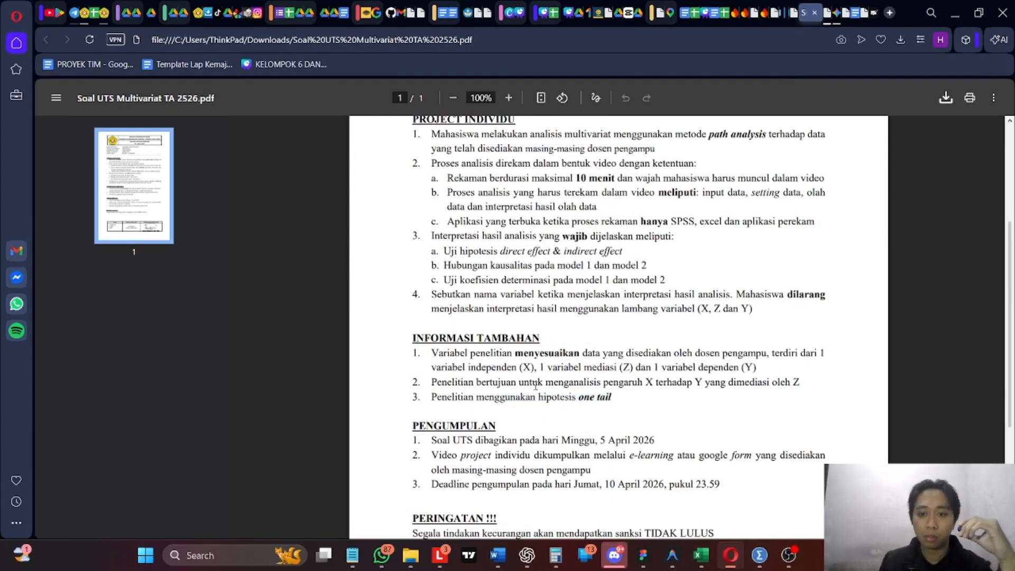
{"action": "scroll", "coordinate": [535, 385], "scroll_direction": "down", "scroll_amount": 1}
{"action": "scroll", "coordinate": [536, 385], "scroll_direction": "up", "scroll_amount": 2}
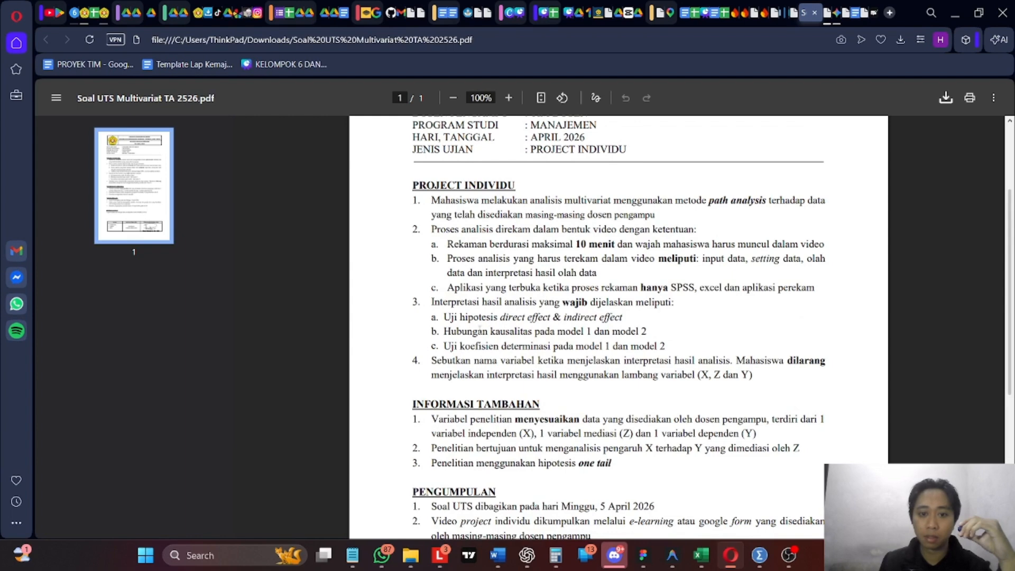
{"action": "left_click_drag", "start_coordinate": [444, 339], "coordinate": [543, 328]}
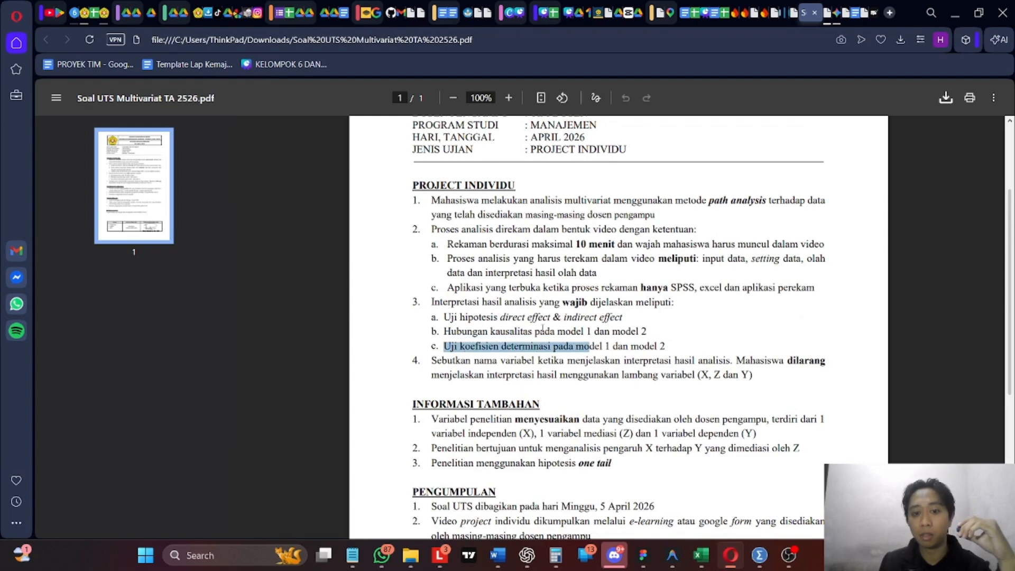
{"action": "left_click_drag", "start_coordinate": [444, 317], "coordinate": [635, 334]}
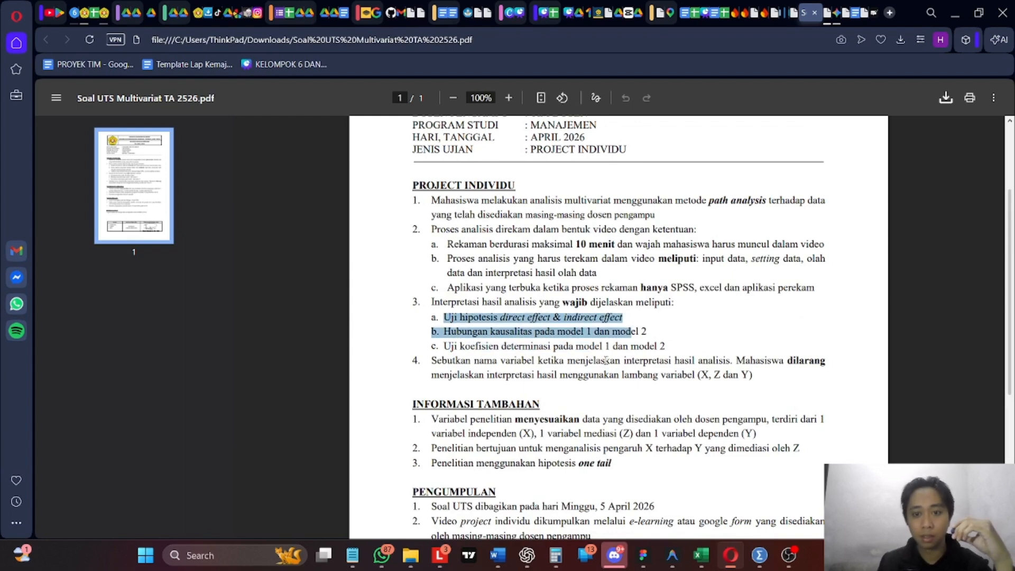
{"action": "left_click", "coordinate": [567, 403]}
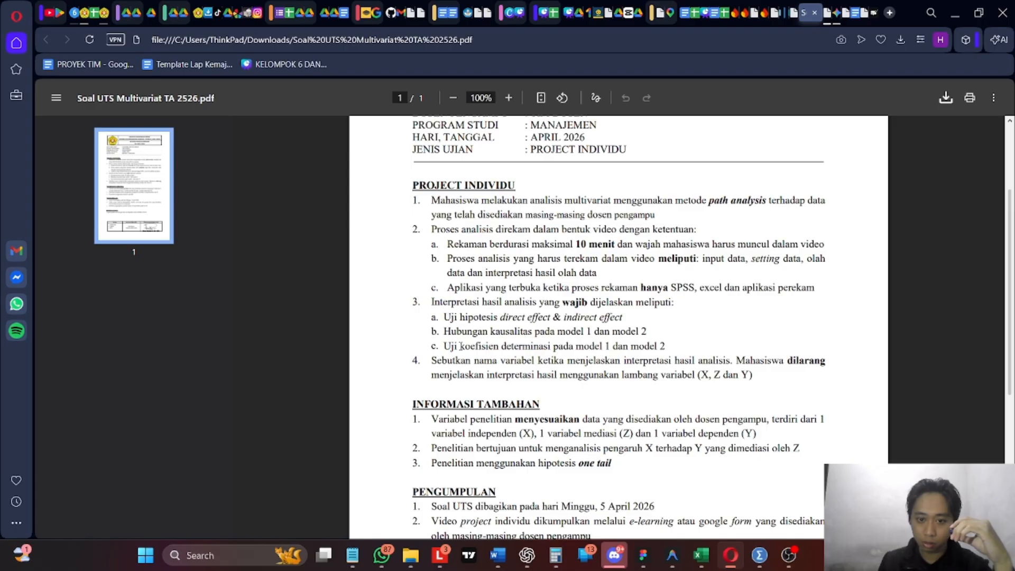
- Switch back to the SPSS Output2 viewer and examine the stress regression tables from Model Summary through Residuals Statistics
{"action": "mouse_move", "coordinate": [761, 559]}
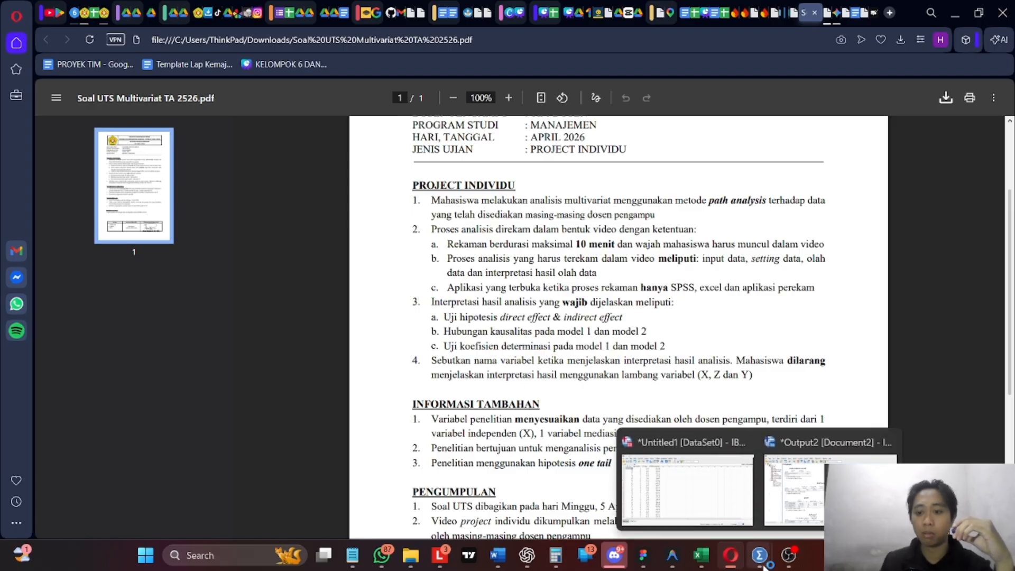
{"action": "left_click", "coordinate": [793, 489]}
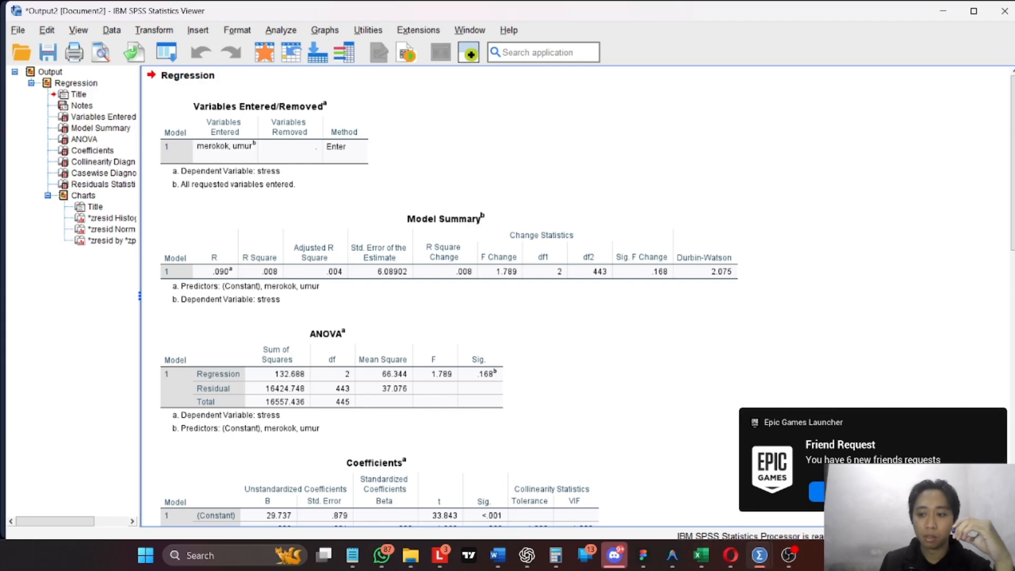
{"action": "left_click", "coordinate": [267, 362]}
{"action": "left_click", "coordinate": [271, 305]}
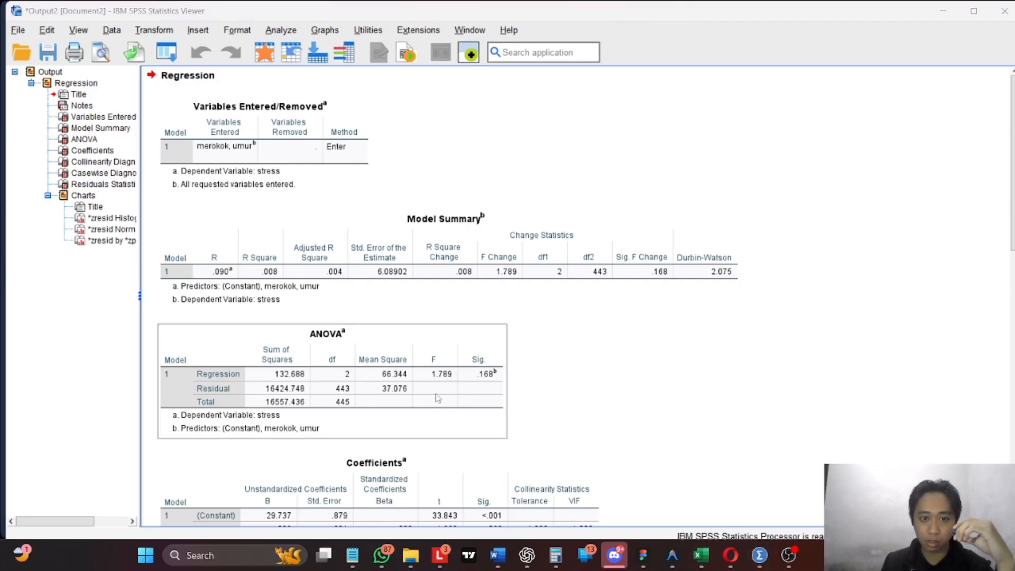
{"action": "scroll", "coordinate": [439, 400], "scroll_direction": "down", "scroll_amount": 8}
{"action": "scroll", "coordinate": [446, 399], "scroll_direction": "up", "scroll_amount": 3}
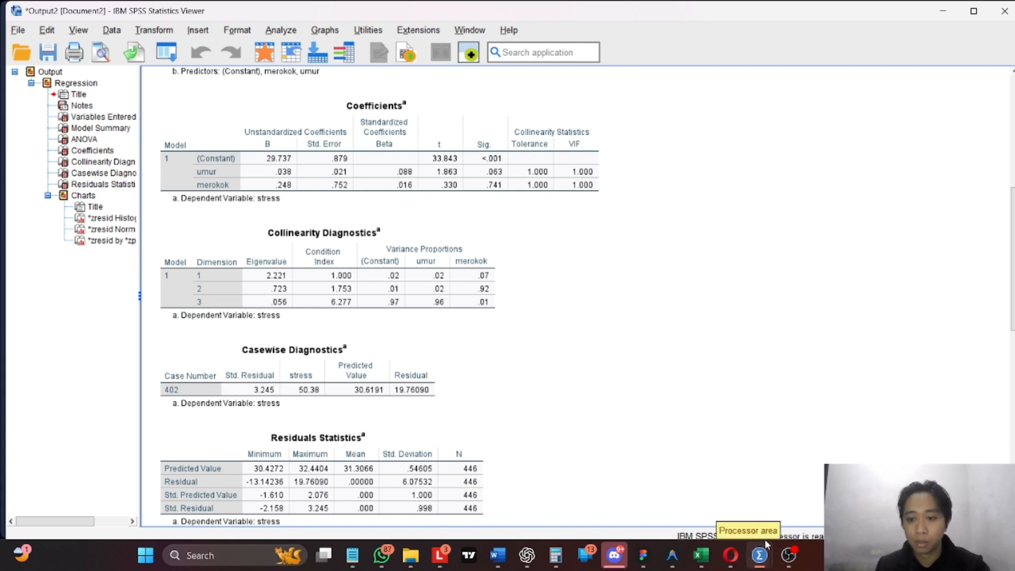
- Switch to the Book1 workbook in Excel and enter 0.063 for umur and 0.741 for merokok in row 6 under Pengaruh Langsung
{"action": "mouse_move", "coordinate": [696, 559]}
{"action": "left_click", "coordinate": [699, 484]}
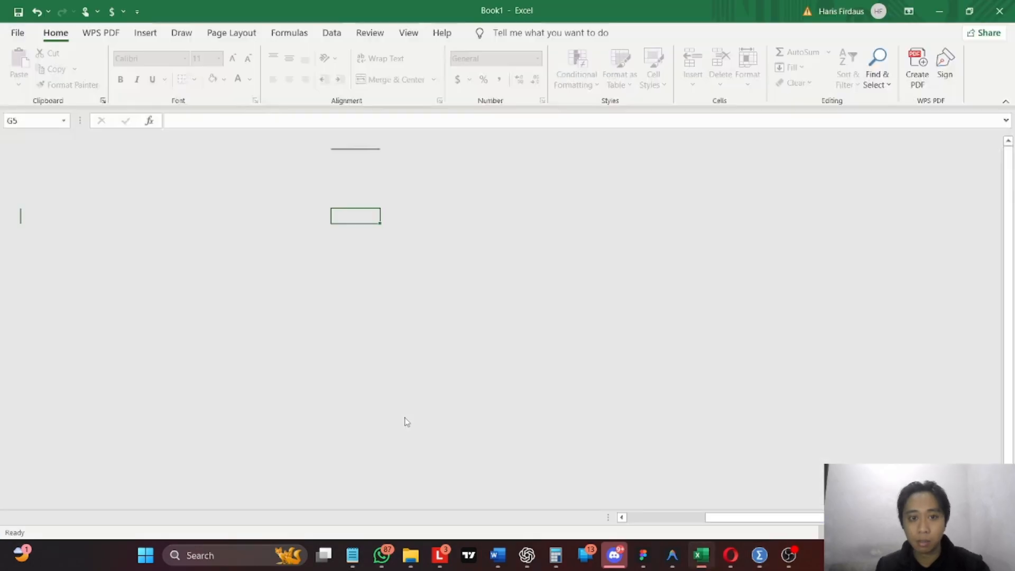
{"action": "left_click", "coordinate": [182, 241]}
{"action": "left_click", "coordinate": [173, 230]}
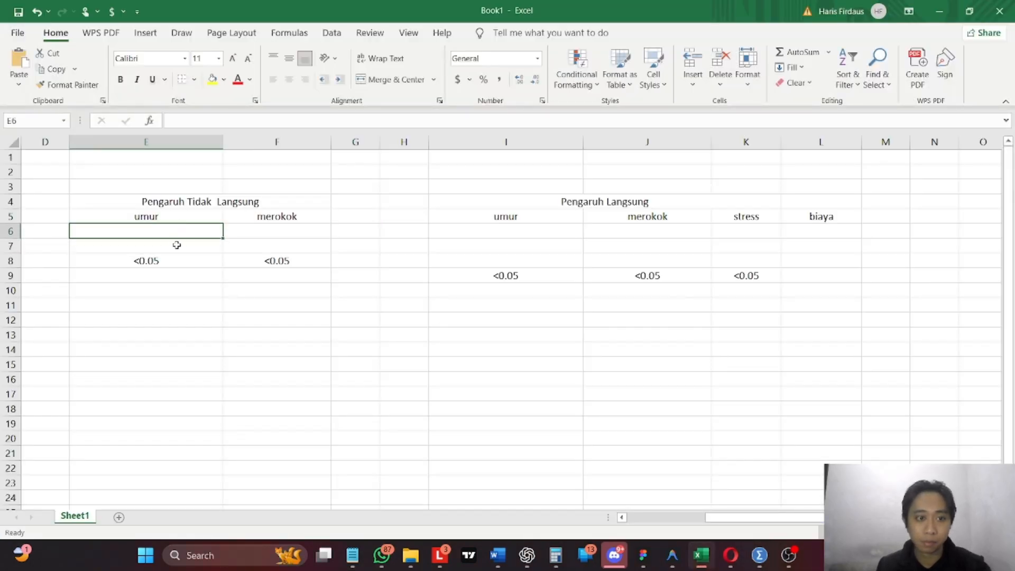
{"action": "left_click", "coordinate": [509, 232]}
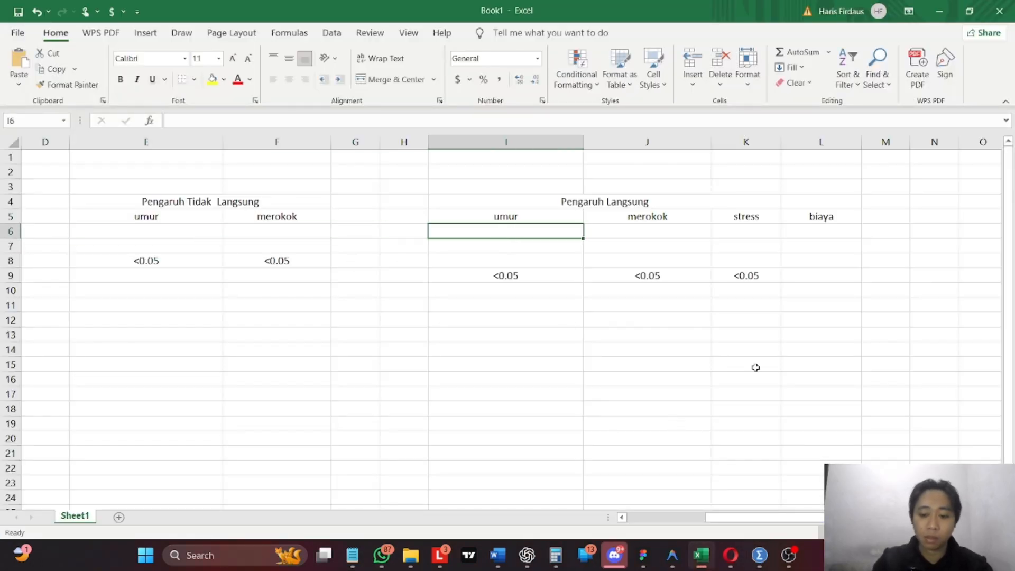
{"action": "type", "text": "0.06"}
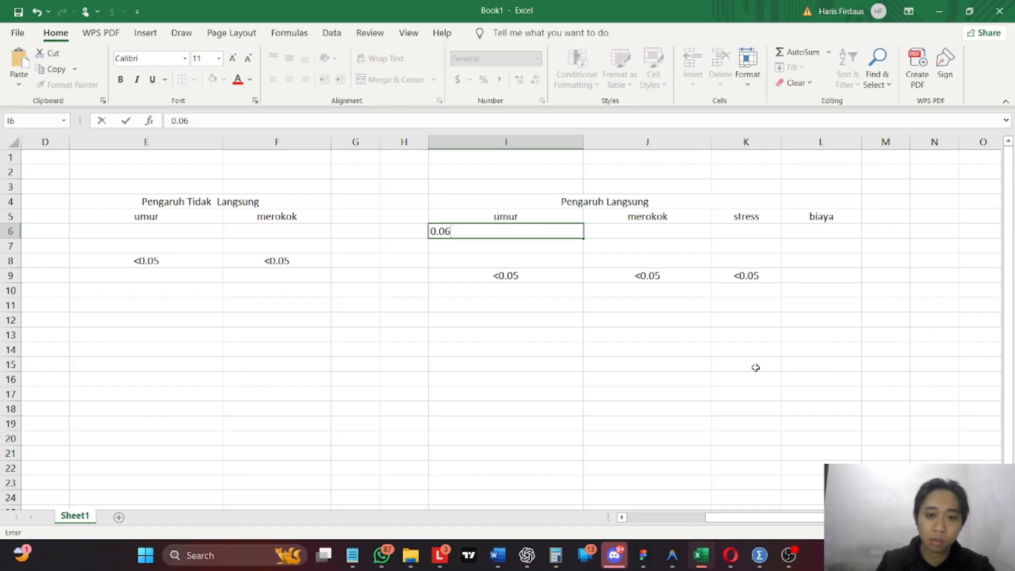
{"action": "type", "text": "3"}
{"action": "left_click", "coordinate": [603, 232]}
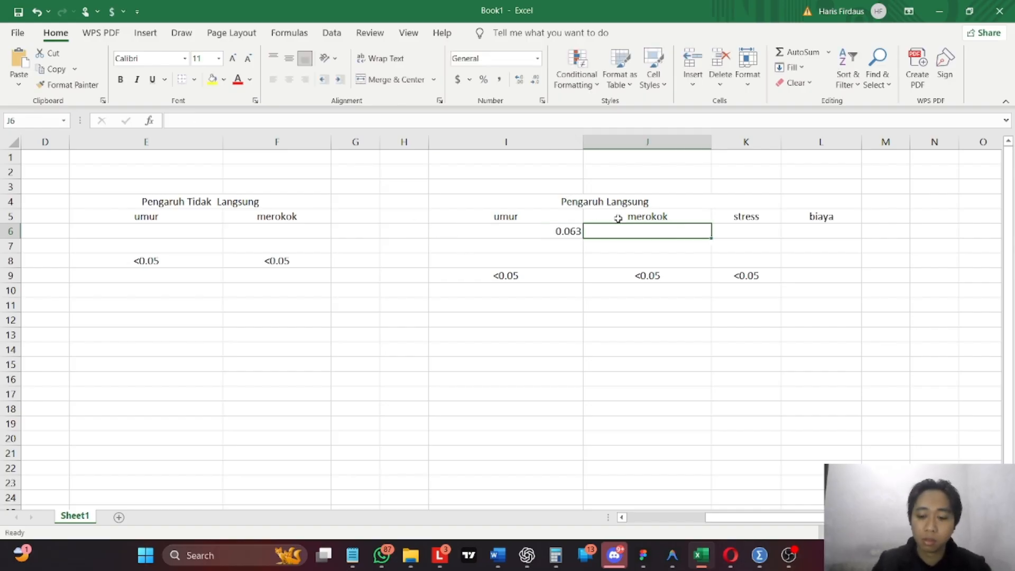
{"action": "type", "text": "0.741"}
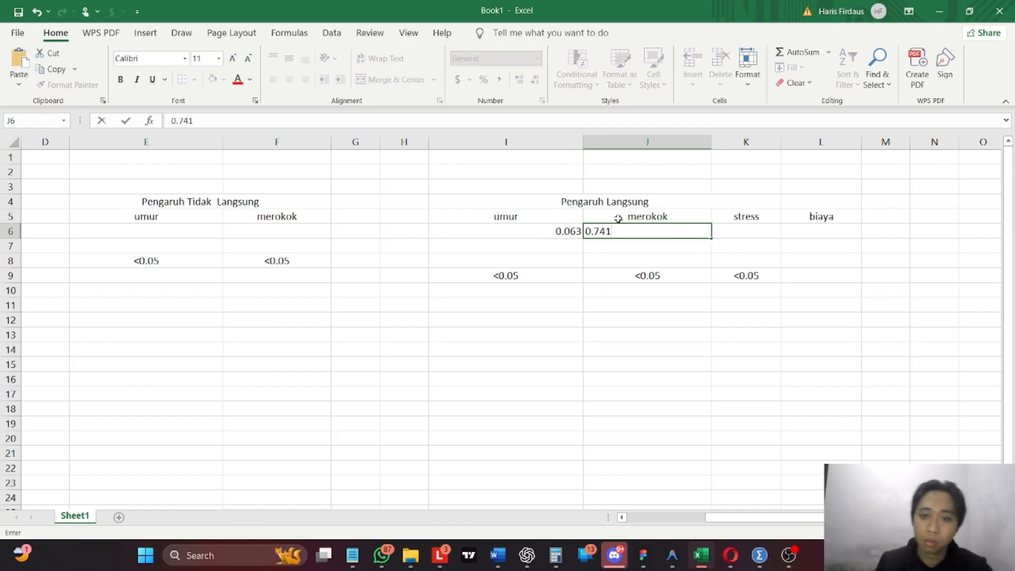
{"action": "left_click", "coordinate": [766, 220]}
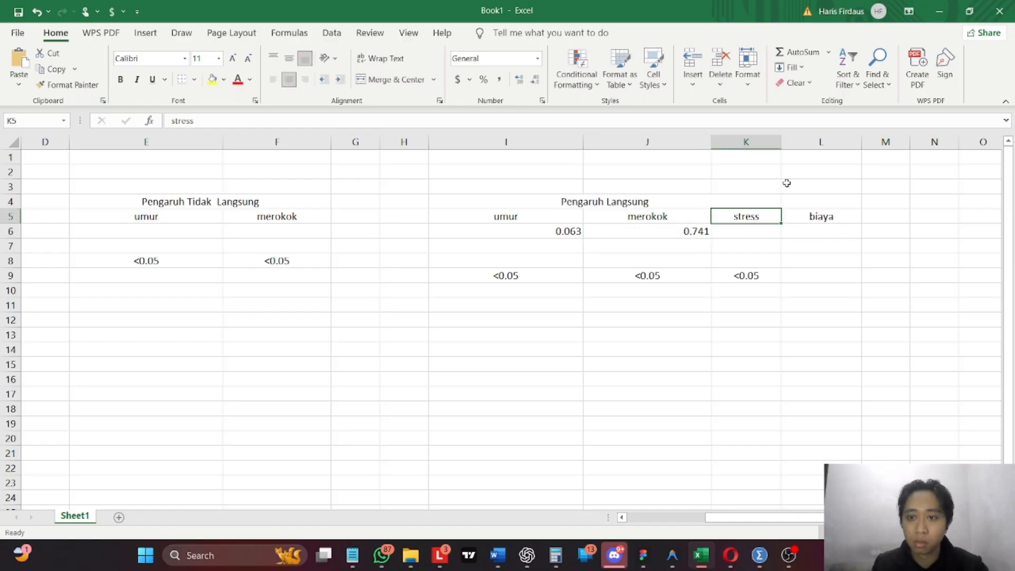
- Recheck the SPSS Coefficients table, return to the Excel workbook and halve the umur value in cell I7 with =I6/2
{"action": "left_click", "coordinate": [940, 11]}
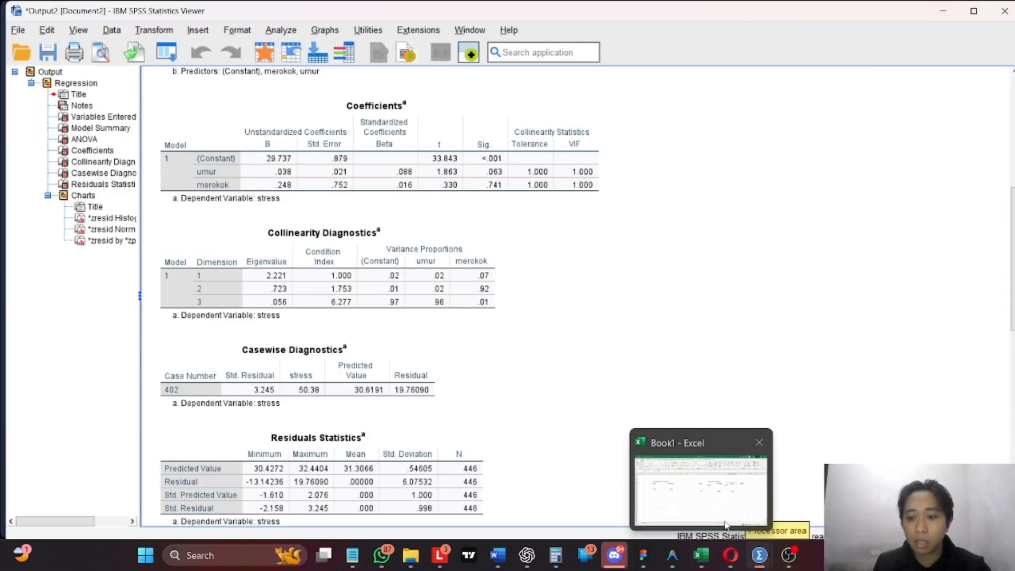
{"action": "left_click", "coordinate": [726, 524]}
{"action": "left_click", "coordinate": [547, 242]}
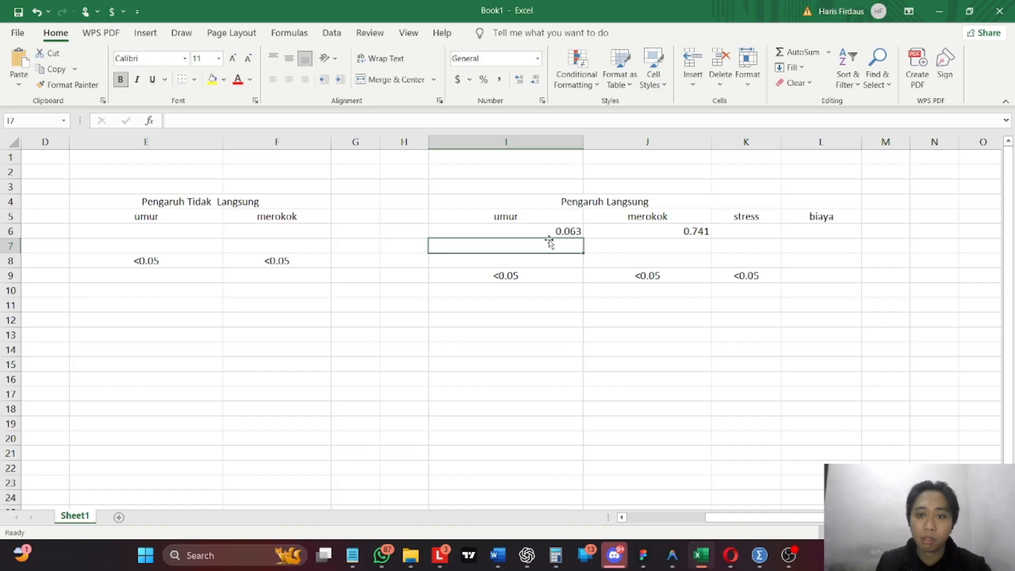
{"action": "left_click", "coordinate": [248, 122]}
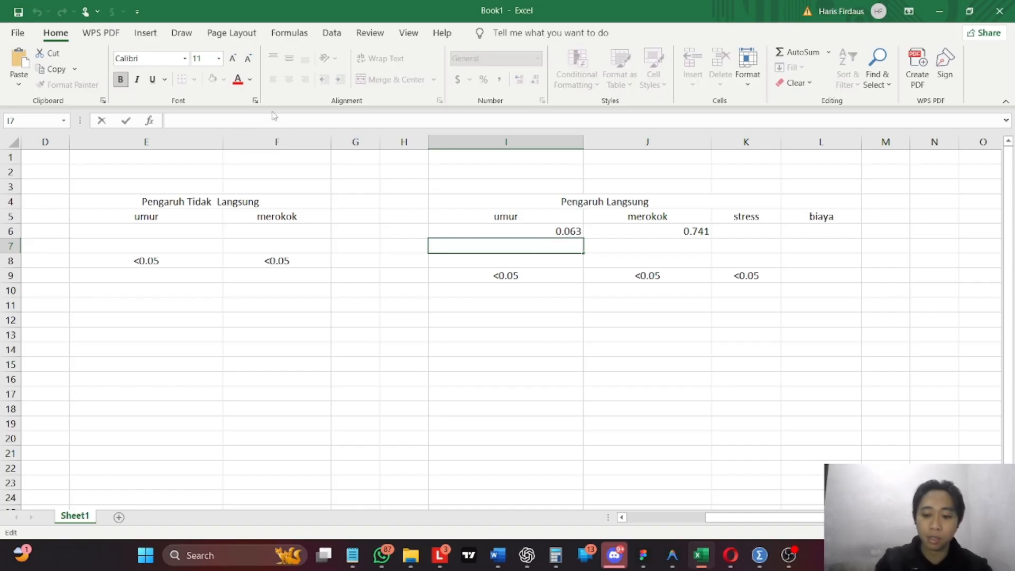
{"action": "type", "text": "="}
{"action": "left_click", "coordinate": [483, 228]}
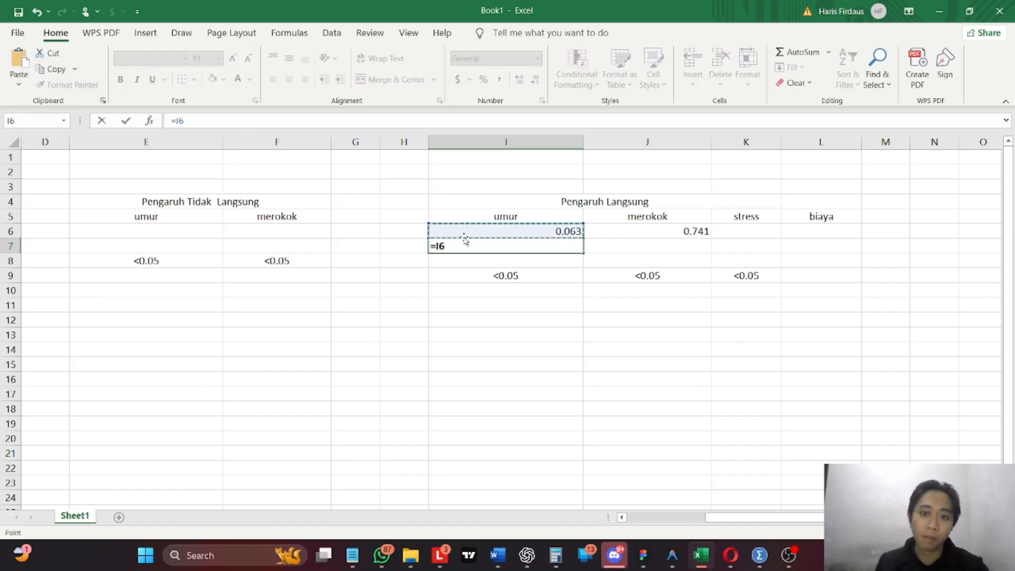
{"action": "type", "text": "/"}
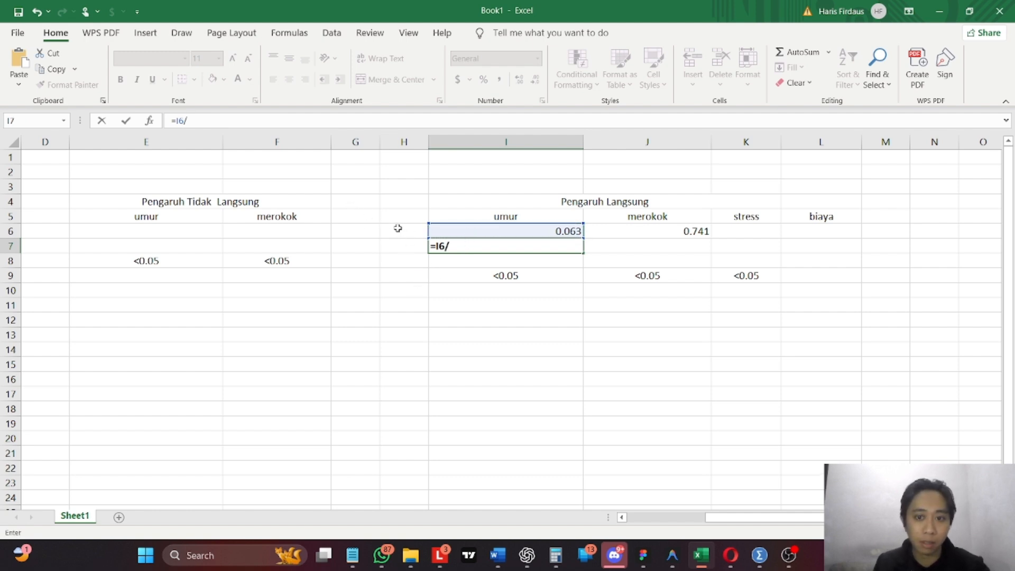
{"action": "type", "text": "2"}
{"action": "key", "text": "Return"}
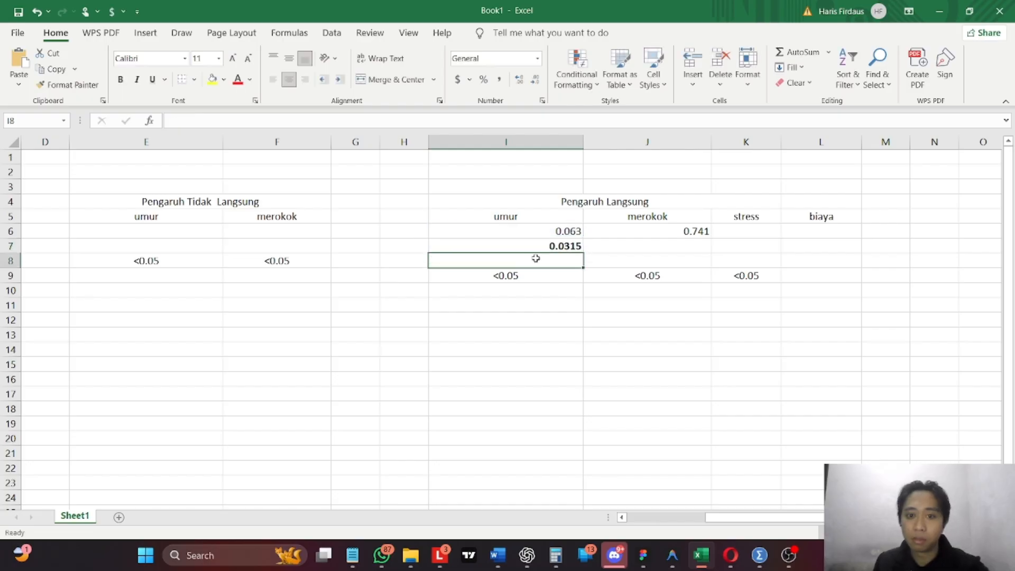
- Halve the merokok value in cell J7 with the formula =J6/2
{"action": "left_click", "coordinate": [632, 247]}
{"action": "left_click", "coordinate": [284, 125]}
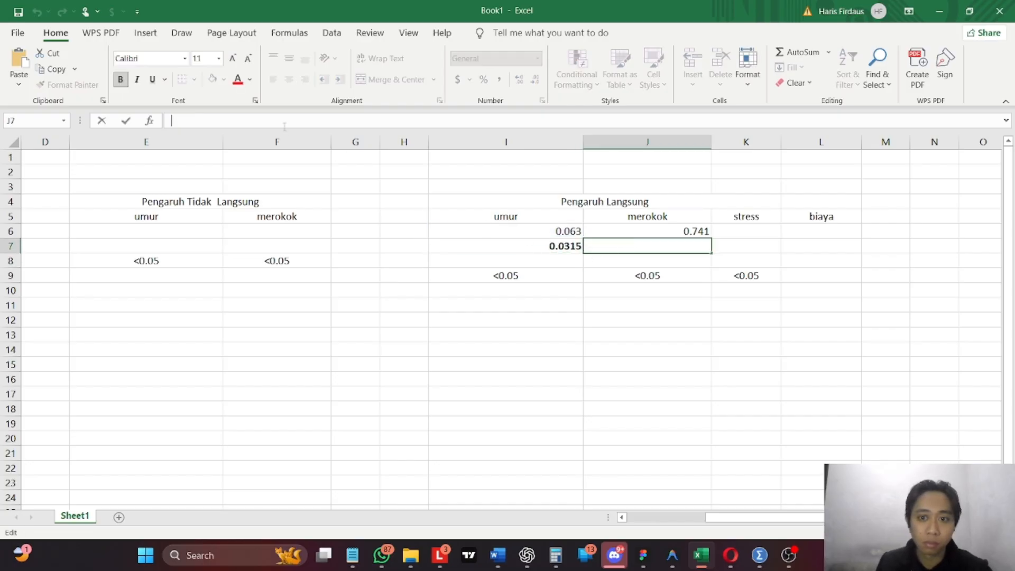
{"action": "type", "text": "="}
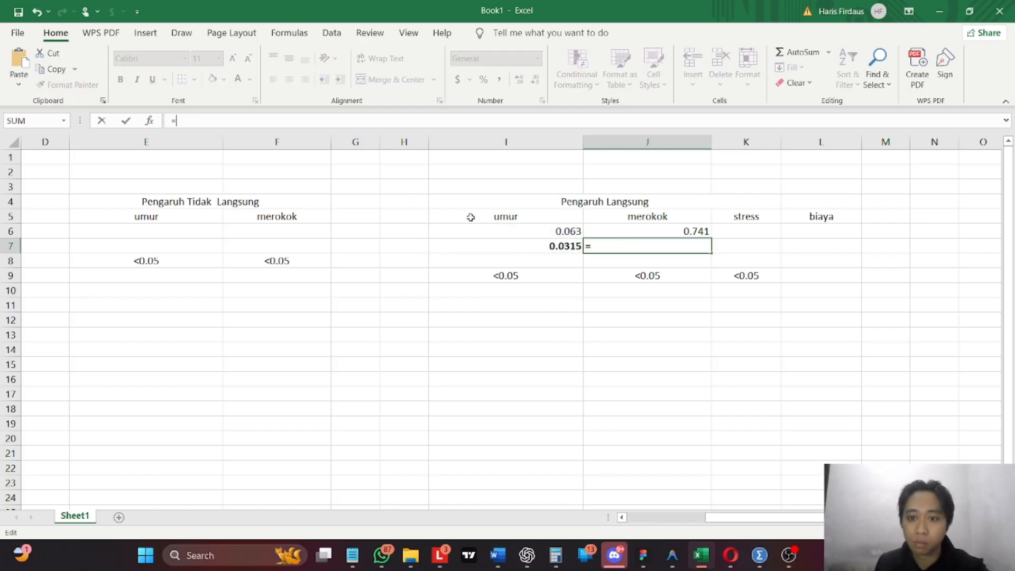
{"action": "left_click", "coordinate": [642, 230]}
{"action": "type", "text": "/2"}
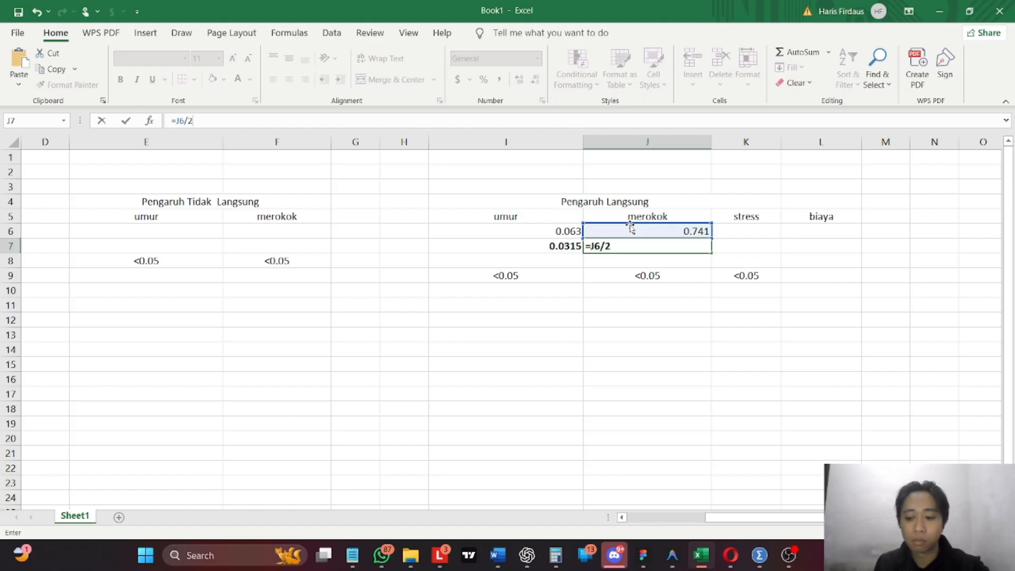
{"action": "key", "text": "Return"}
- Compare the halved umur and merokok values in row 7 with the <0.05 criteria in row 9 under Pengaruh Langsung
{"action": "left_click", "coordinate": [554, 263]}
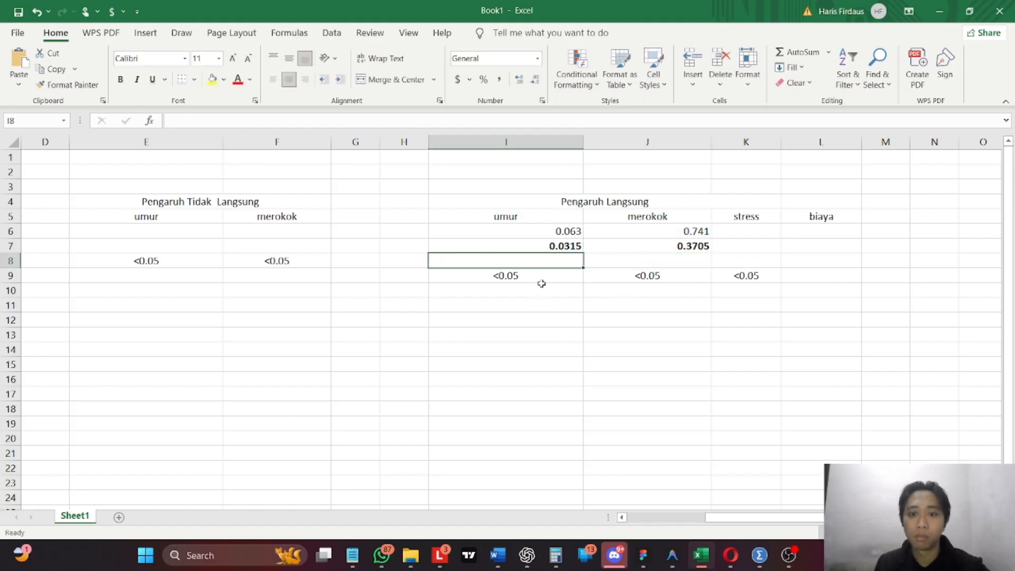
{"action": "left_click", "coordinate": [554, 246]}
{"action": "left_click", "coordinate": [701, 246]}
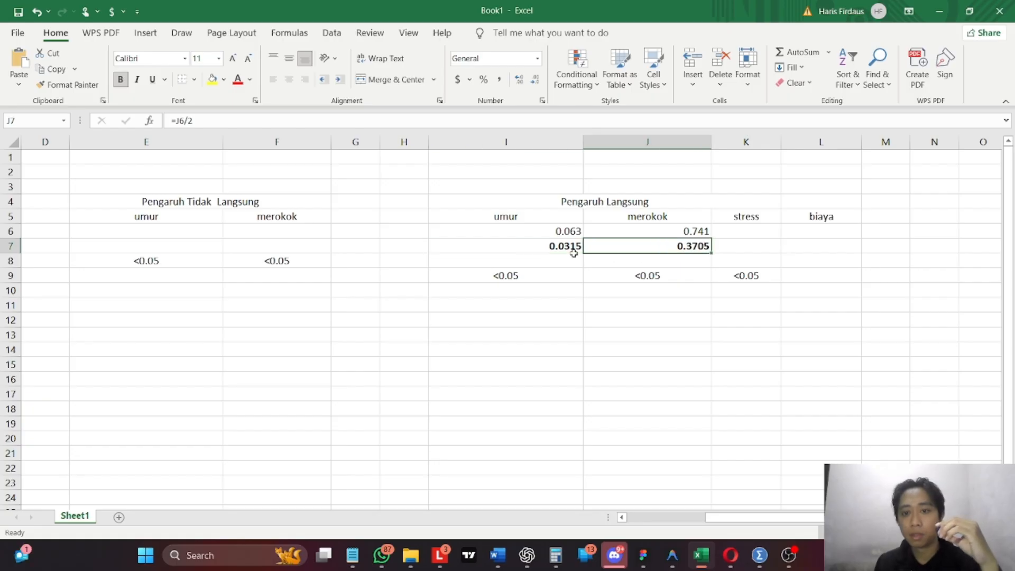
{"action": "left_click", "coordinate": [568, 252]}
{"action": "left_click", "coordinate": [538, 275]}
{"action": "left_click", "coordinate": [561, 250]}
{"action": "left_click", "coordinate": [544, 278]}
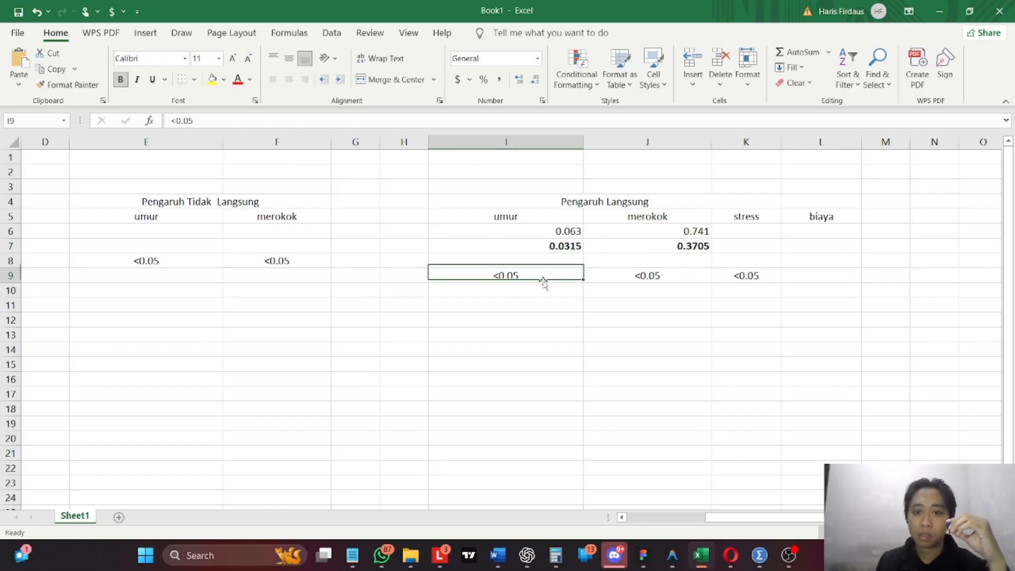
{"action": "left_click_drag", "start_coordinate": [551, 275], "coordinate": [555, 258]}
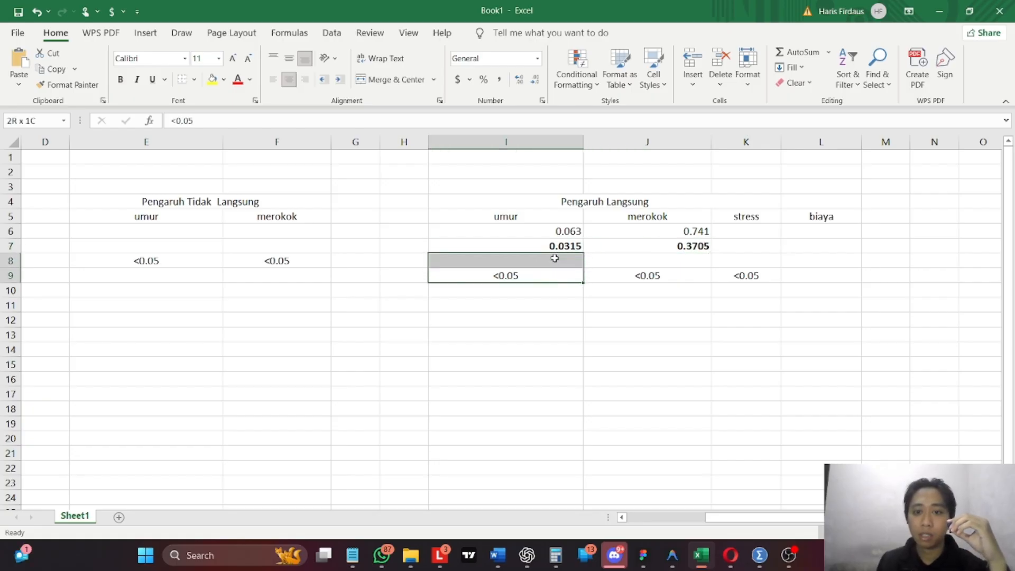
{"action": "left_click", "coordinate": [563, 297]}
{"action": "left_click", "coordinate": [575, 249]}
{"action": "left_click_drag", "start_coordinate": [559, 221], "coordinate": [560, 259]}
{"action": "left_click", "coordinate": [563, 294]}
{"action": "left_click", "coordinate": [564, 256]}
{"action": "left_click", "coordinate": [566, 247]}
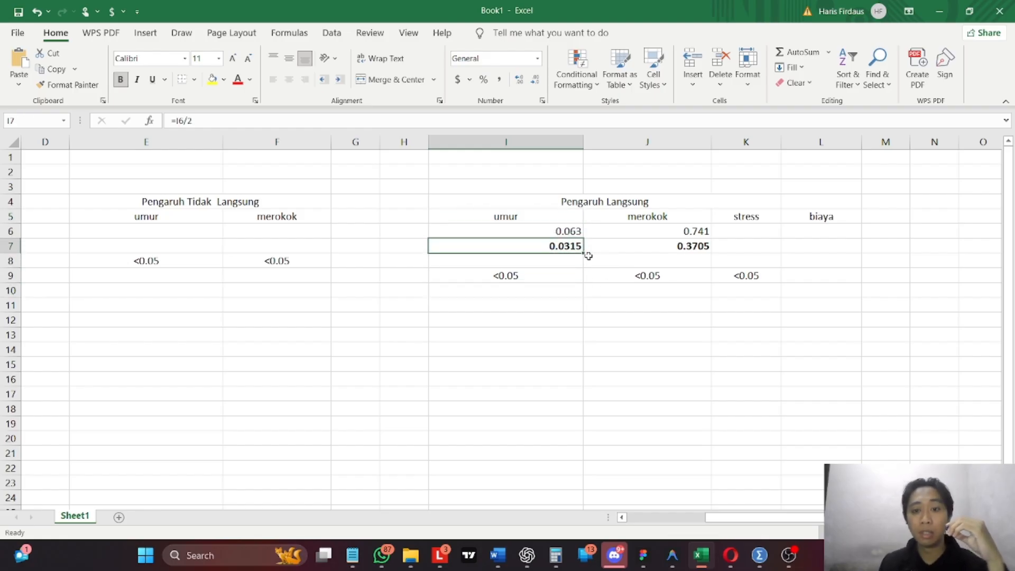
{"action": "left_click", "coordinate": [681, 242]}
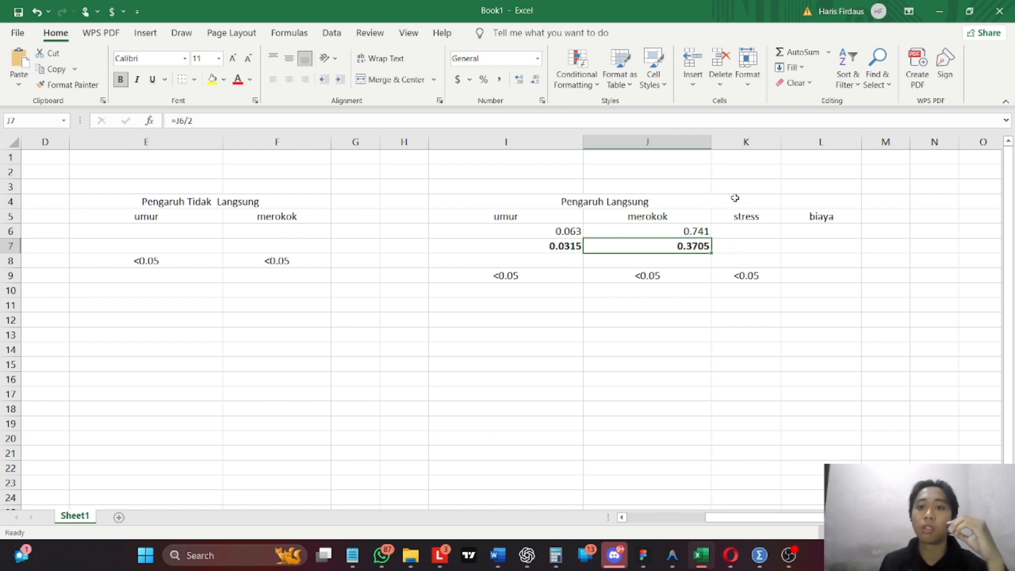
{"action": "left_click", "coordinate": [552, 249]}
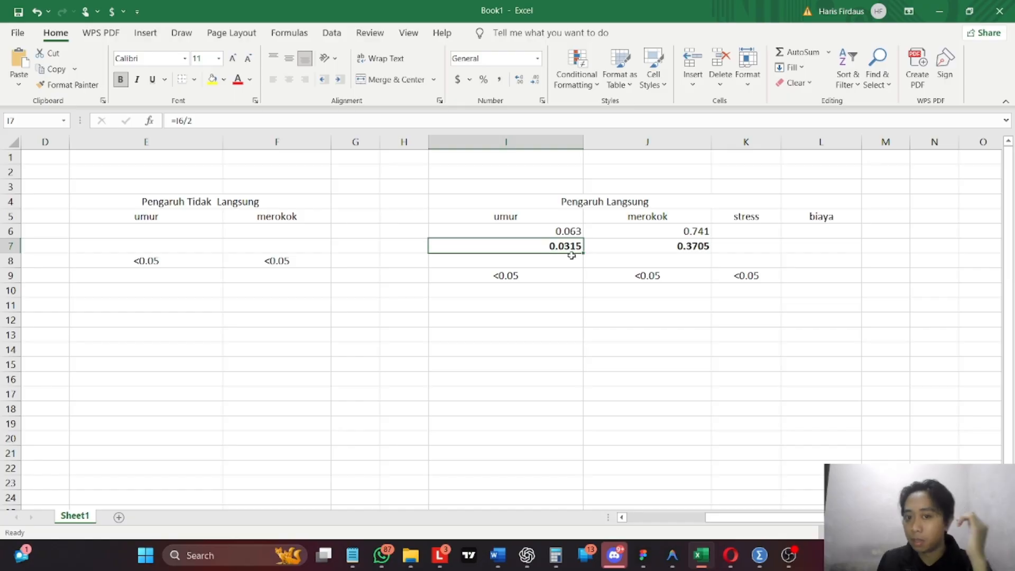
{"action": "left_click", "coordinate": [553, 263]}
{"action": "left_click", "coordinate": [565, 245]}
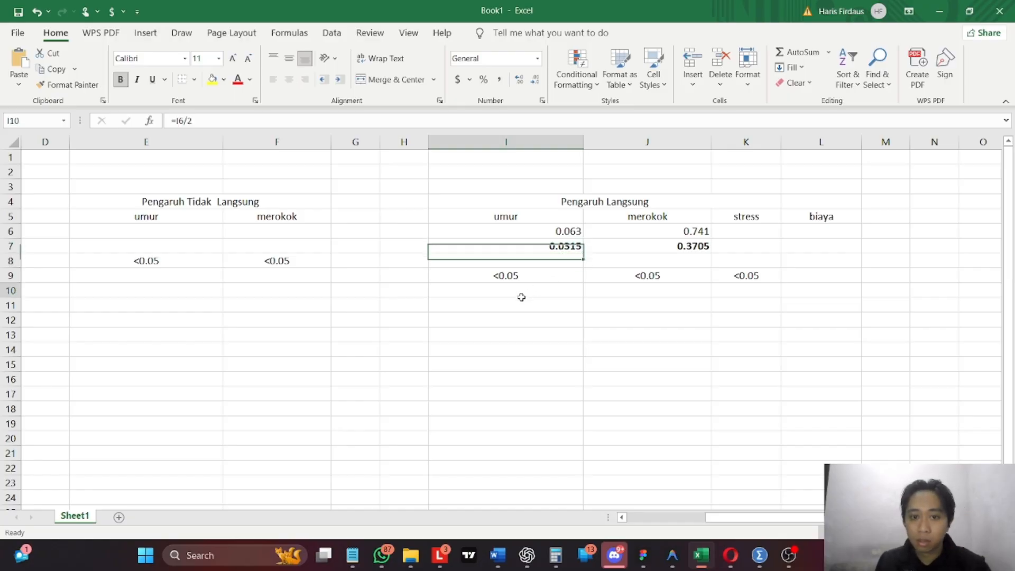
- Enter the conclusions "berpengaruh signifikan" for umur in I10 and "tidak signifikan" for merokok in J10
{"action": "left_click", "coordinate": [538, 288]}
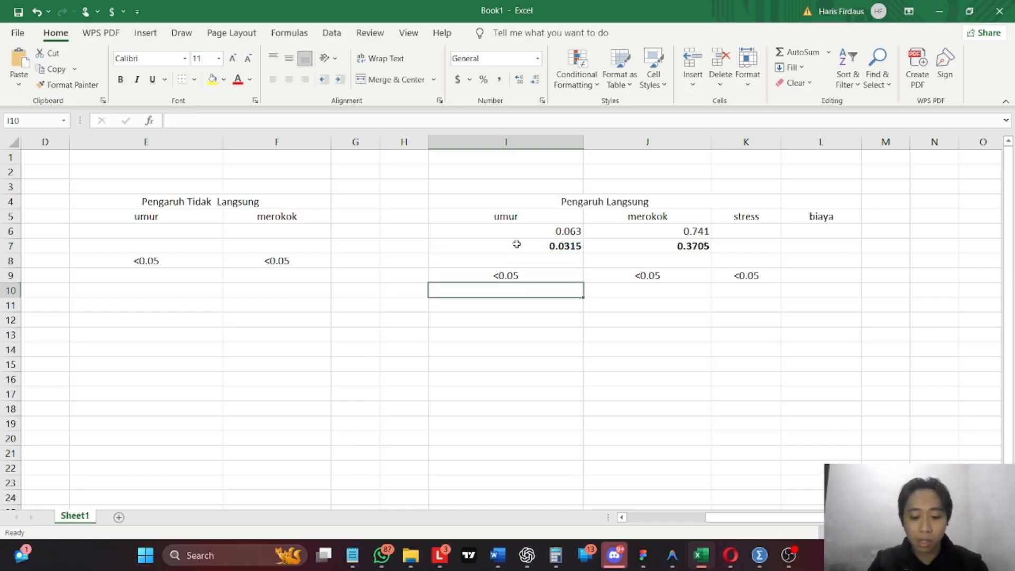
{"action": "type", "text": "ber"}
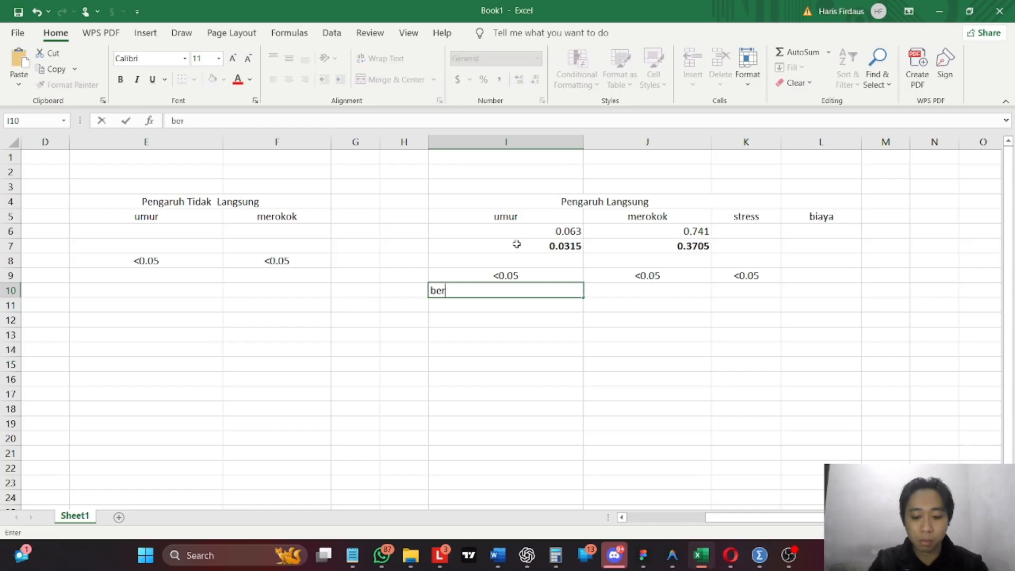
{"action": "type", "text": "pengaruh signi"}
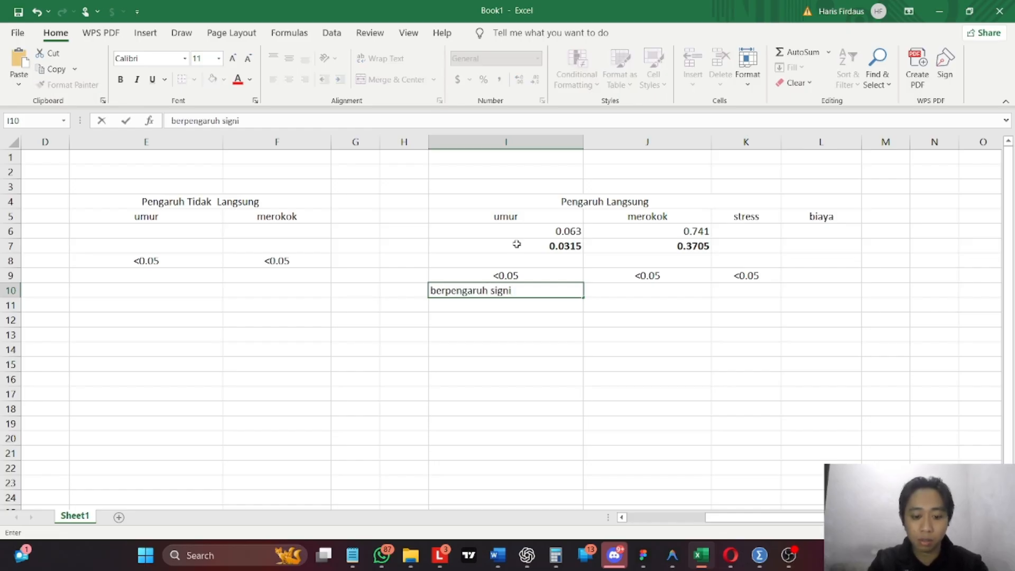
{"action": "type", "text": "fikan"}
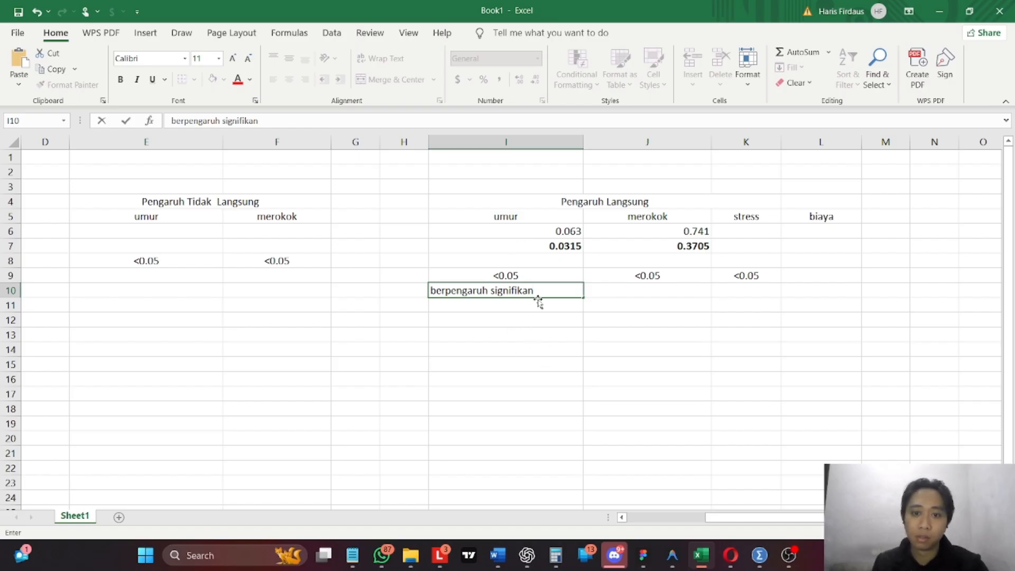
{"action": "left_click", "coordinate": [639, 292]}
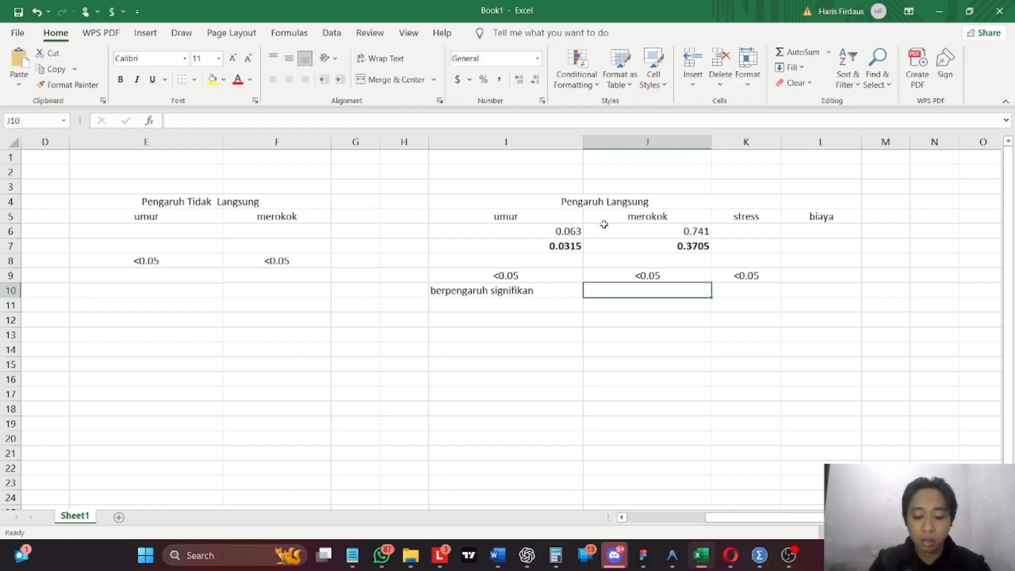
{"action": "type", "text": "tidak signi"}
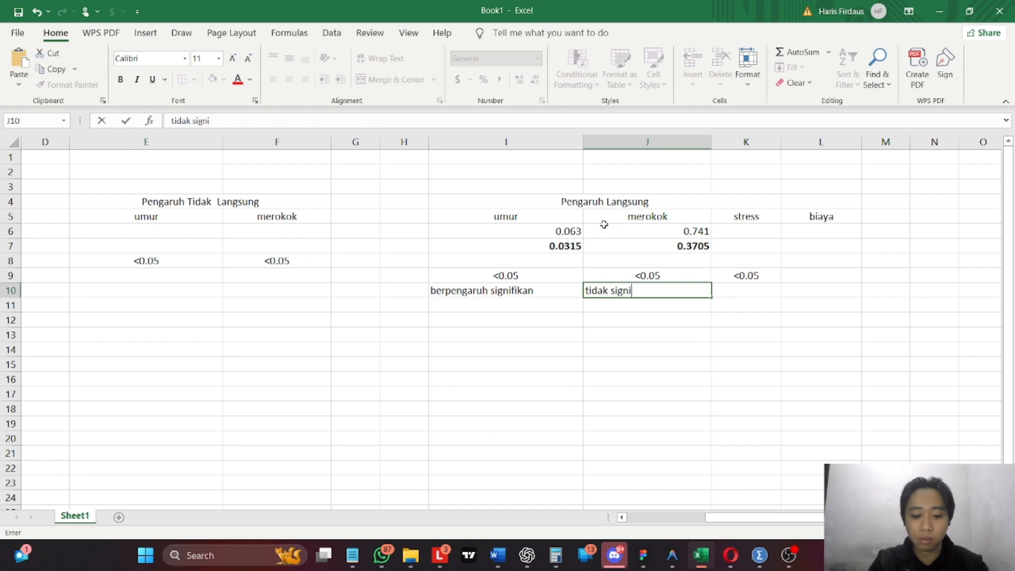
{"action": "type", "text": "fikan"}
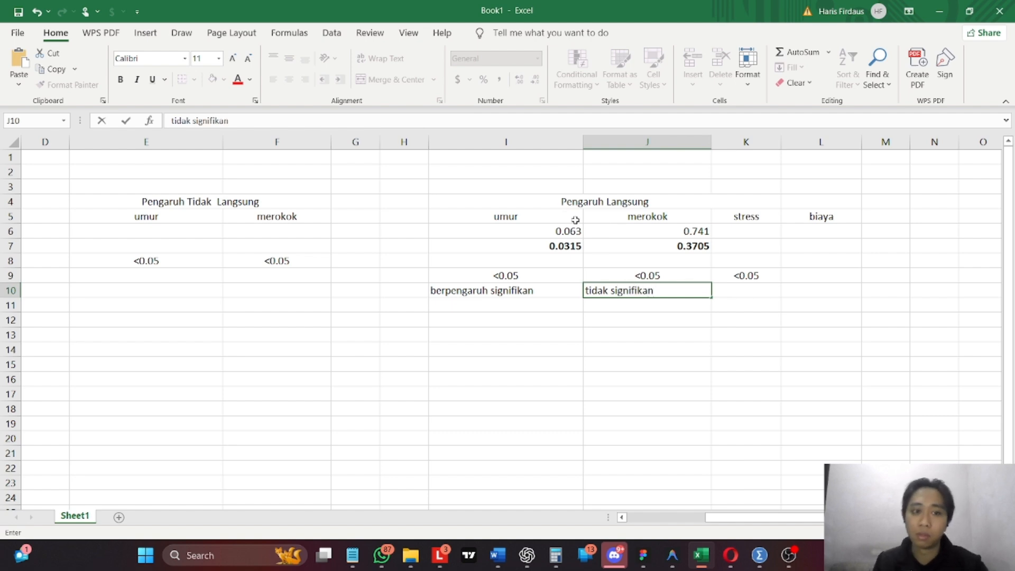
{"action": "left_click", "coordinate": [651, 347]}
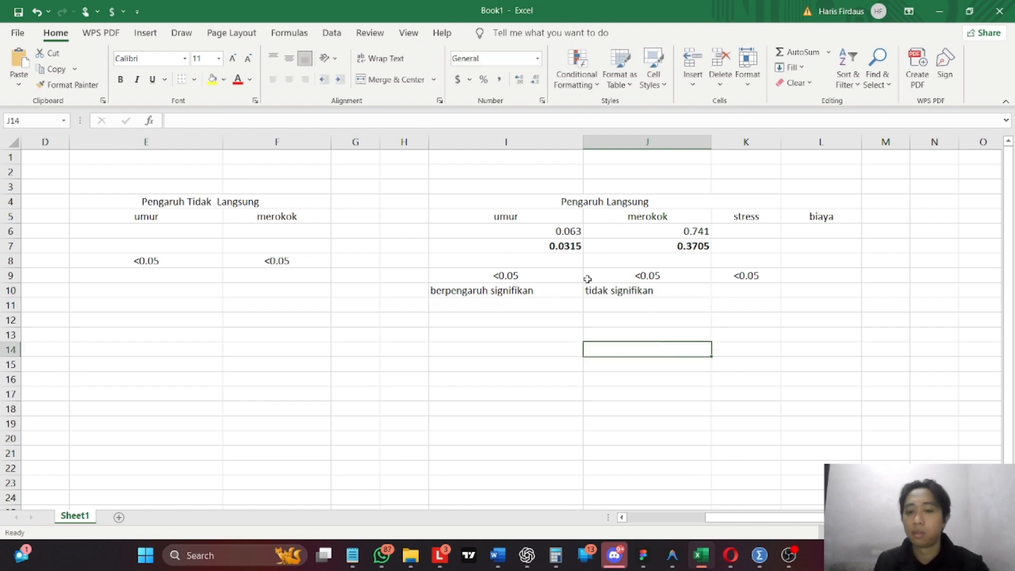
- Center the merokok conclusion horizontally in cell J10
{"action": "left_click", "coordinate": [645, 295]}
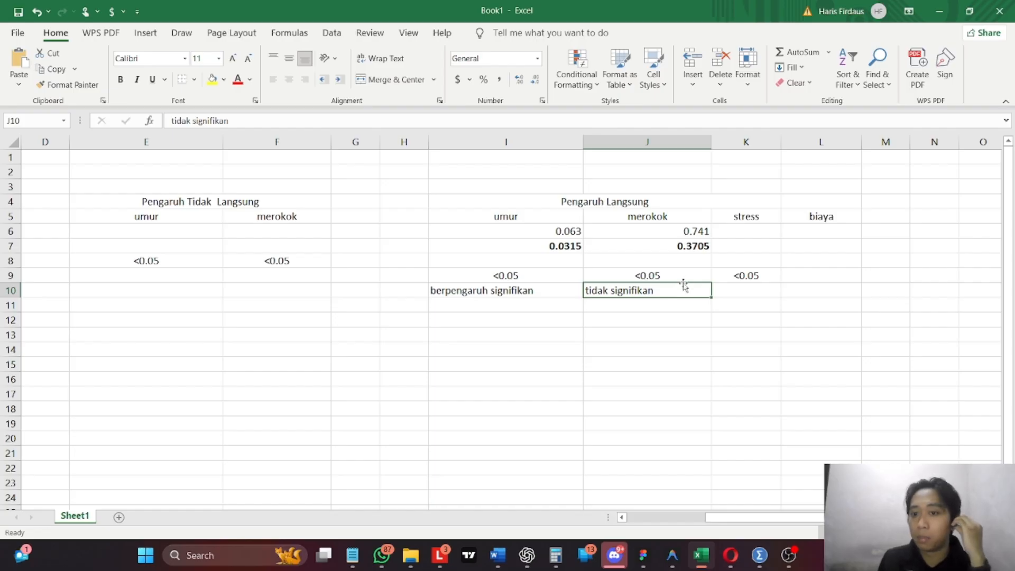
{"action": "left_click", "coordinate": [748, 232]}
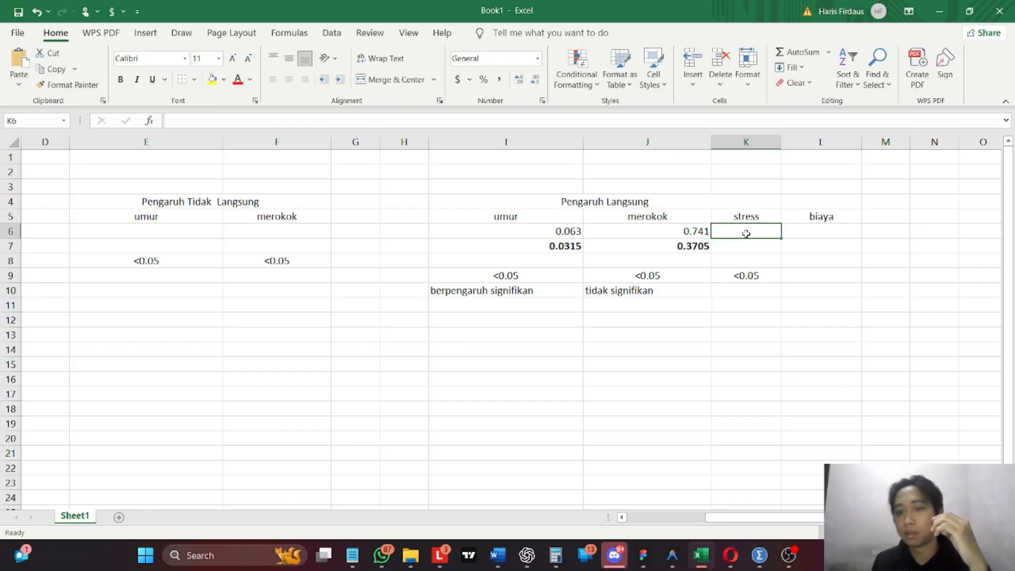
{"action": "left_click", "coordinate": [661, 289]}
{"action": "left_click", "coordinate": [289, 79]}
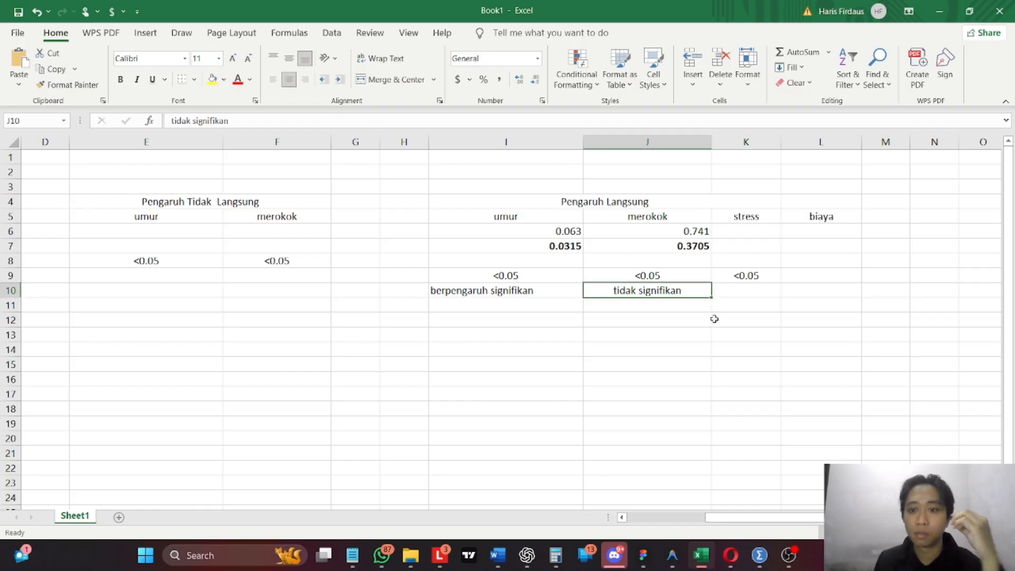
- Move the umur and merokok values in I6:J7 to E6:F7 under Pengaruh Tidak Langsung
{"action": "left_click", "coordinate": [571, 233]}
{"action": "left_click_drag", "start_coordinate": [571, 233], "coordinate": [687, 247]}
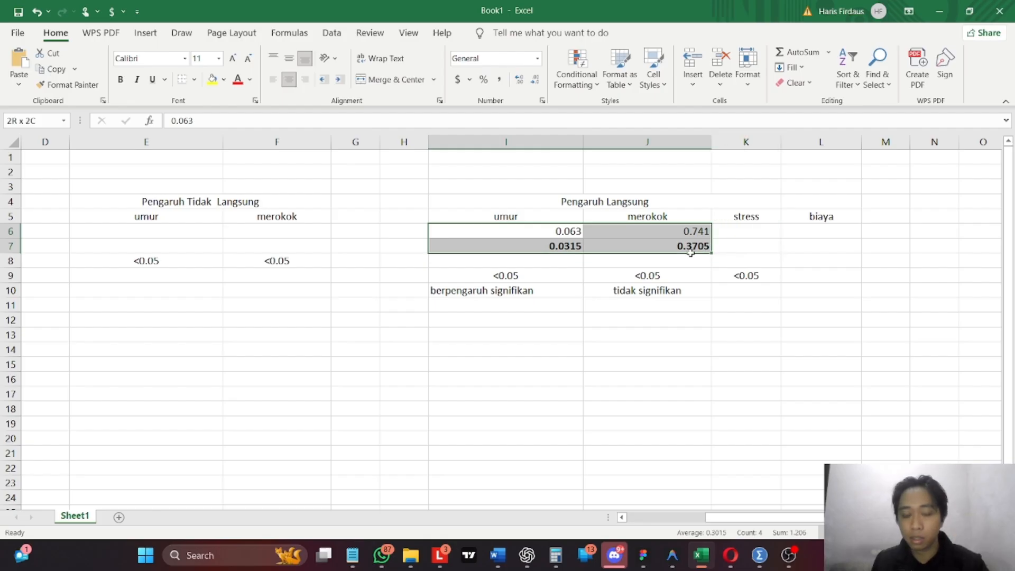
{"action": "key", "text": "ctrl+c"}
{"action": "left_click", "coordinate": [164, 231]}
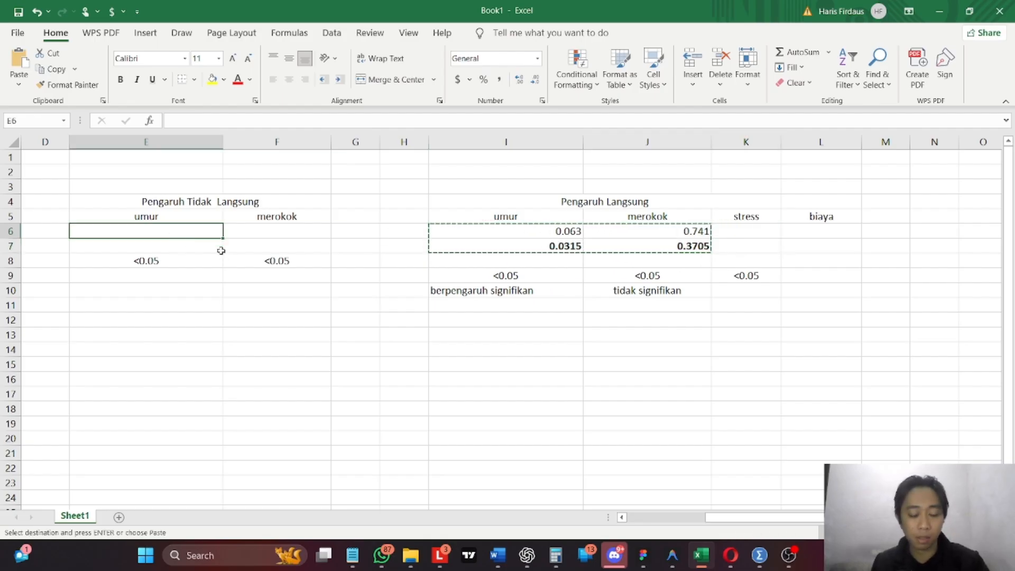
{"action": "key", "text": "ctrl+v"}
- Move the conclusions "berpengaruh signifikan" and "tidak signifikan" from I10:J10 to E9:F9
{"action": "left_click", "coordinate": [476, 292]}
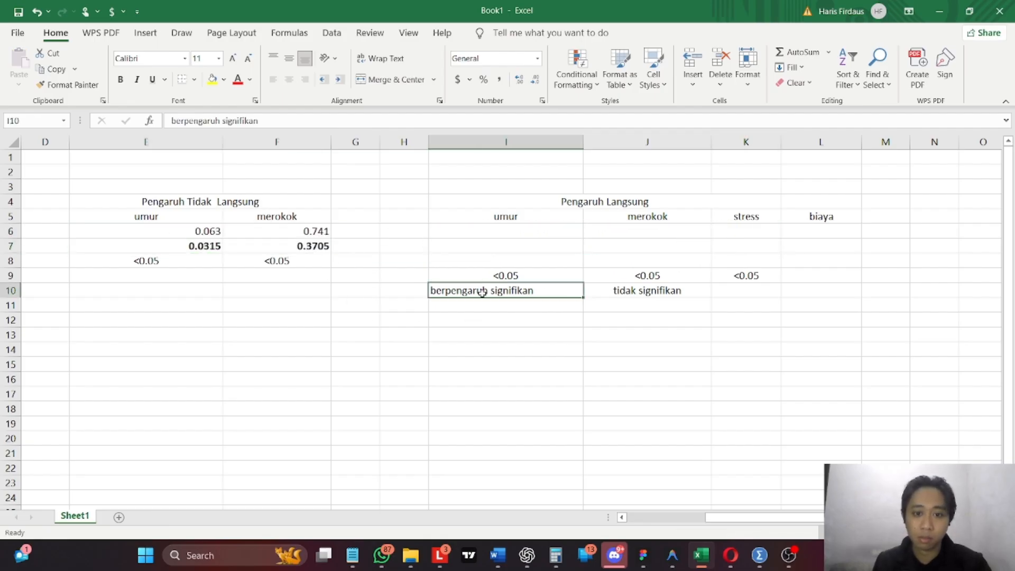
{"action": "left_click", "coordinate": [525, 321]}
{"action": "left_click_drag", "start_coordinate": [525, 294], "coordinate": [651, 295]}
{"action": "key", "text": "ctrl+c"}
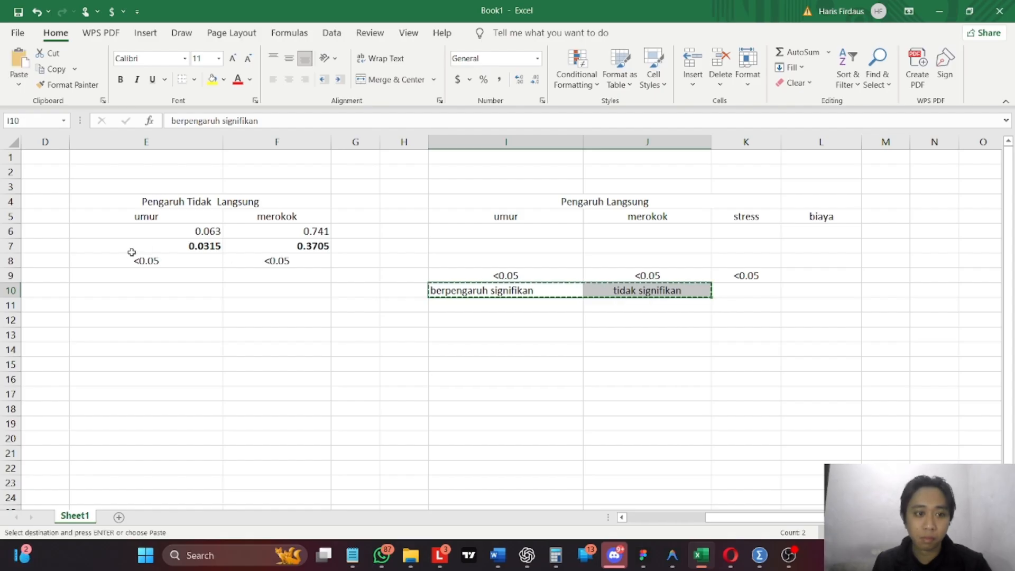
{"action": "left_click", "coordinate": [158, 279]}
{"action": "left_click_drag", "start_coordinate": [231, 288], "coordinate": [267, 279]}
{"action": "left_click", "coordinate": [207, 279]}
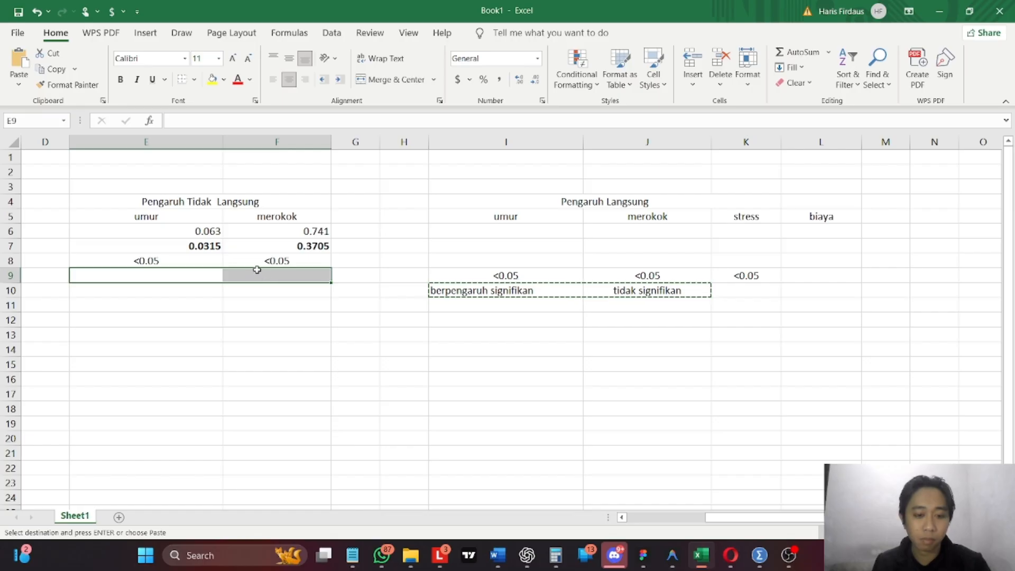
{"action": "key", "text": "ctrl+v"}
{"action": "left_click", "coordinate": [275, 300]}
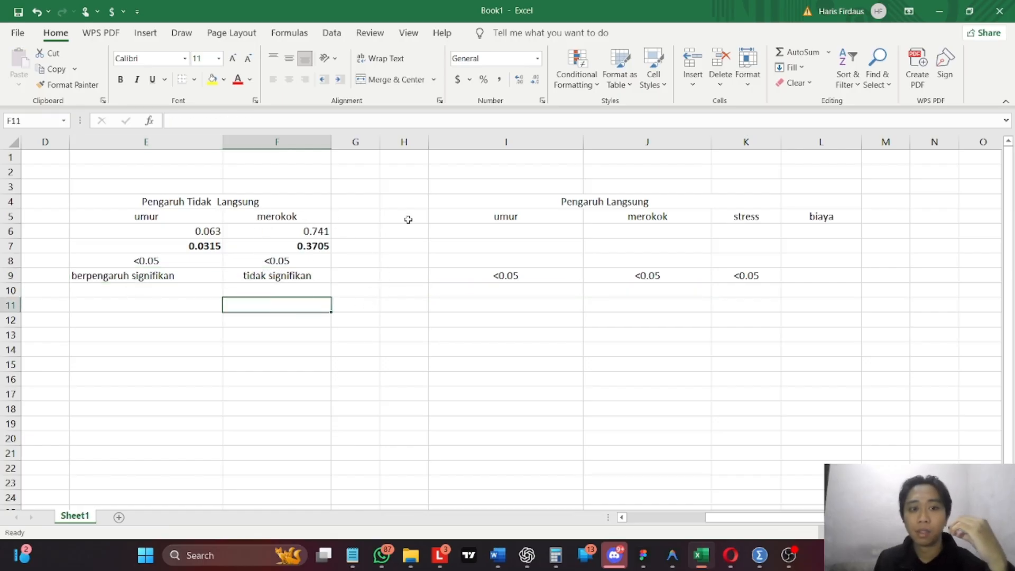
- Copy the stress heading from K5 to G5, beside merokok under Pengaruh Tidak Langsung
{"action": "left_click", "coordinate": [750, 221]}
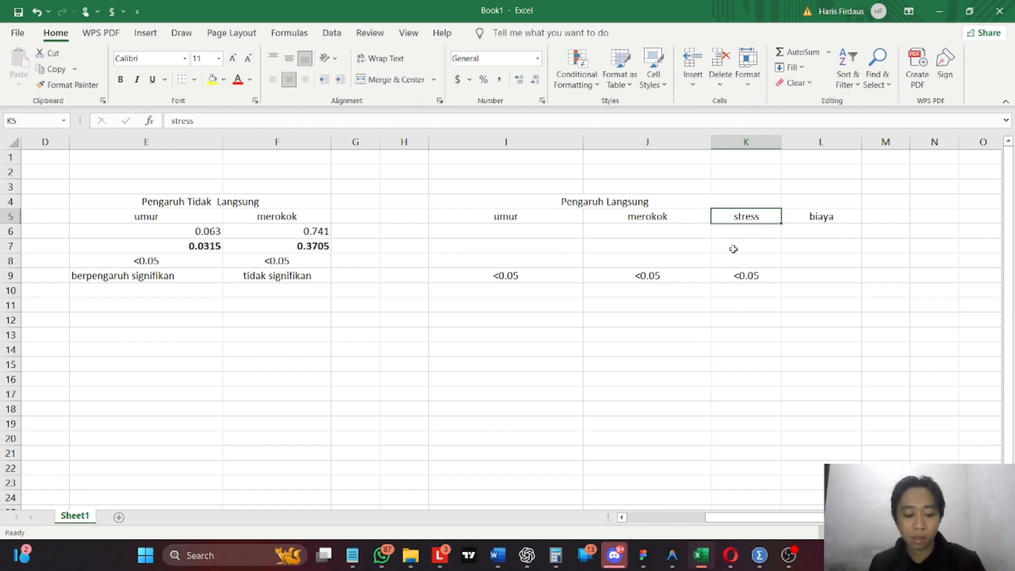
{"action": "key", "text": "ctrl+c"}
{"action": "left_click", "coordinate": [358, 220]}
{"action": "key", "text": "ctrl+v"}
{"action": "left_click", "coordinate": [366, 272]}
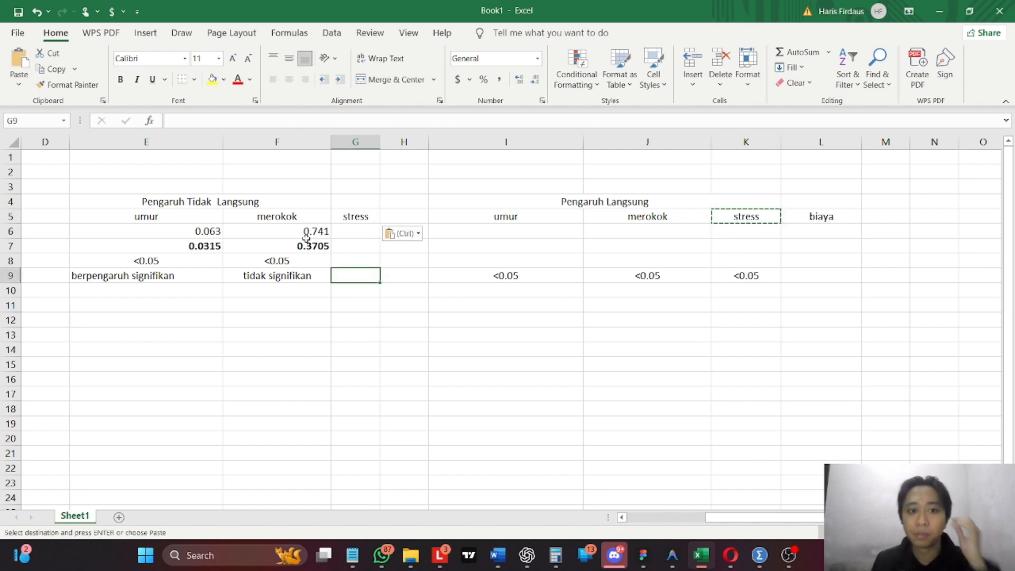
- Review the halved values, criteria and conclusions of umur and merokok in relation to stress under Pengaruh Tidak Langsung
{"action": "left_click", "coordinate": [127, 281]}
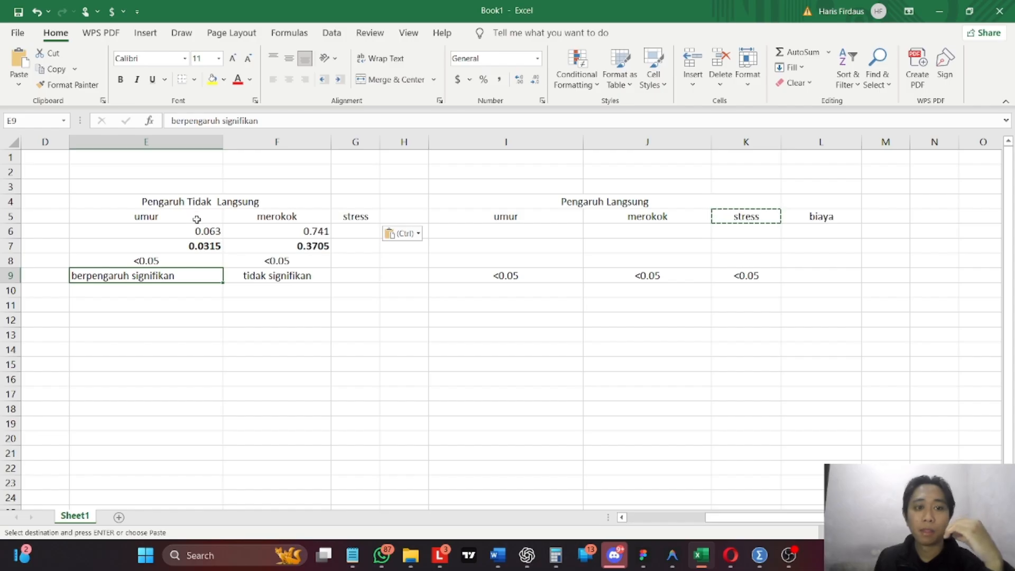
{"action": "left_click", "coordinate": [202, 200]}
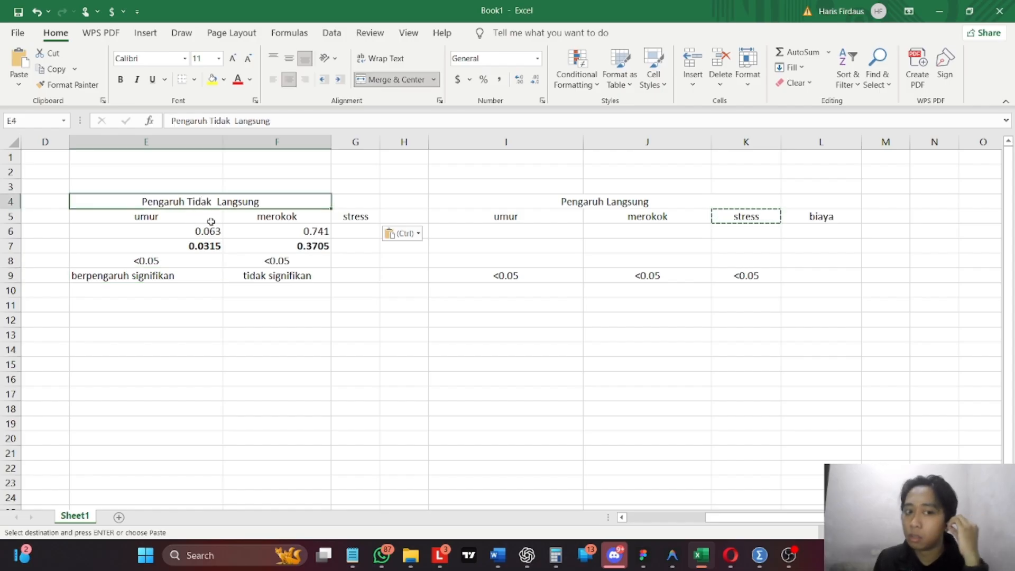
{"action": "left_click_drag", "start_coordinate": [200, 247], "coordinate": [202, 275]}
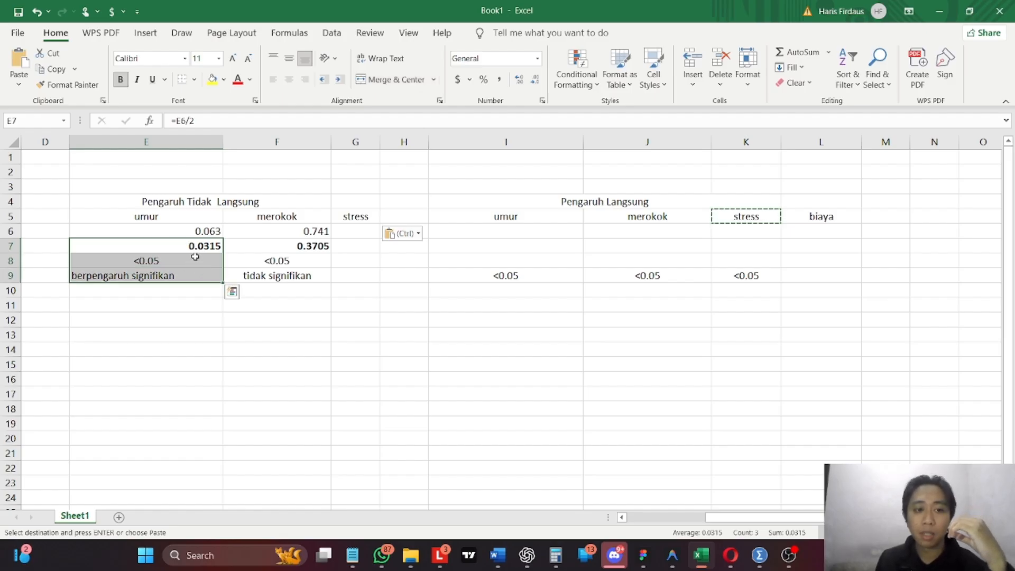
{"action": "left_click", "coordinate": [356, 218]}
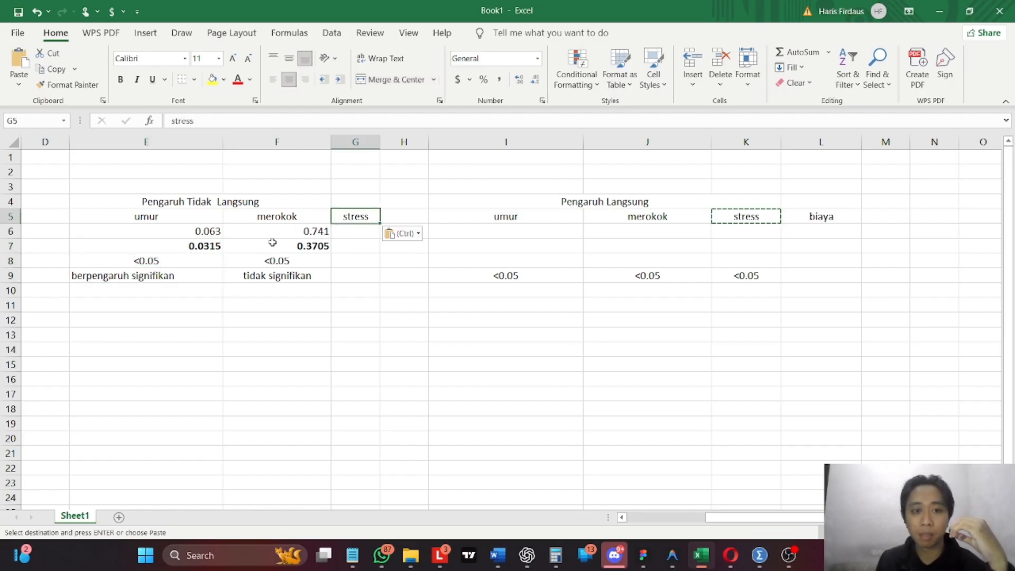
{"action": "left_click_drag", "start_coordinate": [273, 244], "coordinate": [282, 276]}
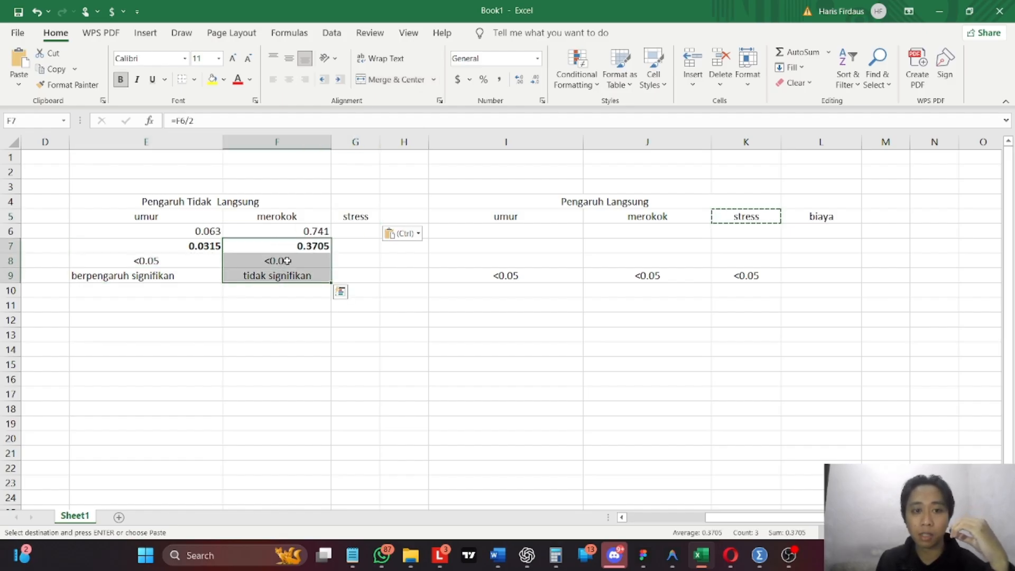
{"action": "left_click", "coordinate": [352, 218]}
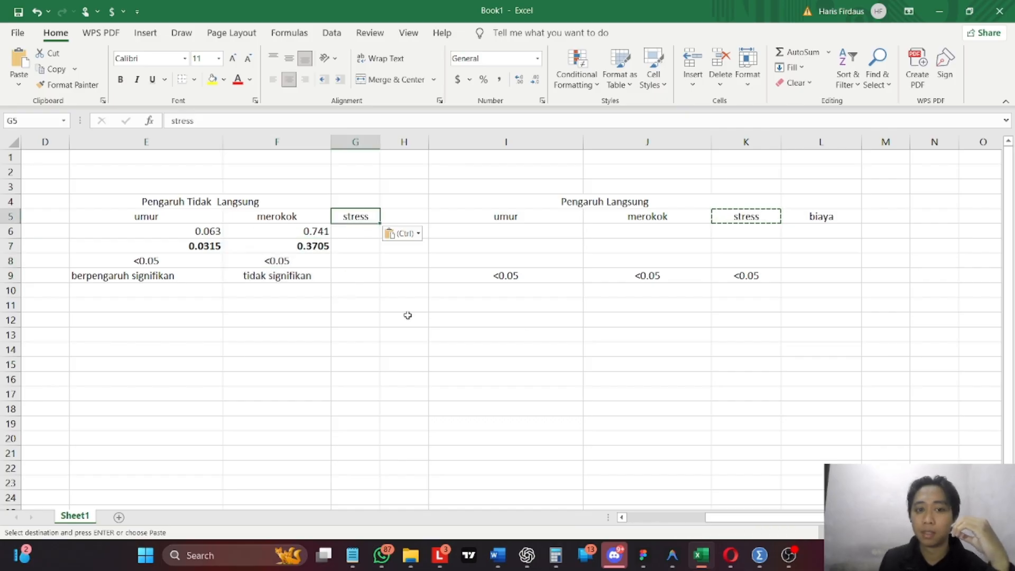
- Look up R Square in the SPSS Model Summary and record it in Excel: "R square model 1" in E14 and 0.008 in F14
{"action": "left_click", "coordinate": [942, 13]}
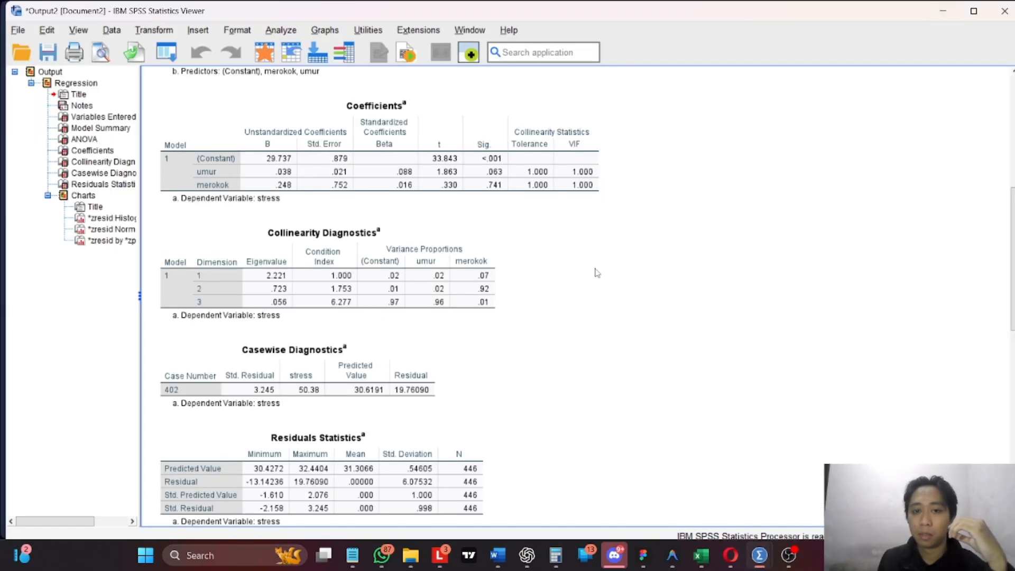
{"action": "scroll", "coordinate": [582, 270], "scroll_direction": "up", "scroll_amount": 10}
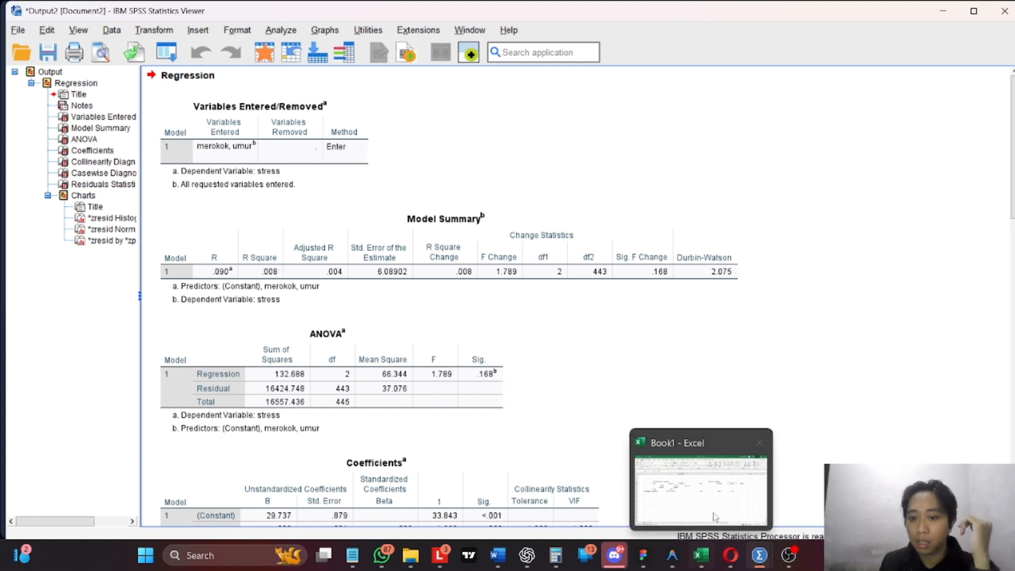
{"action": "left_click", "coordinate": [717, 519]}
{"action": "left_click", "coordinate": [186, 347]}
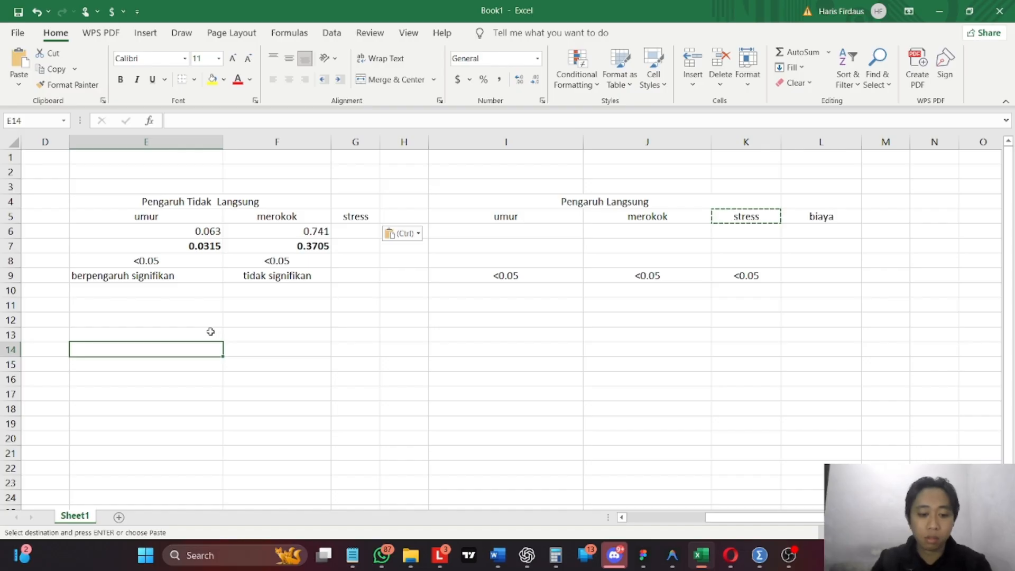
{"action": "type", "text": "R"}
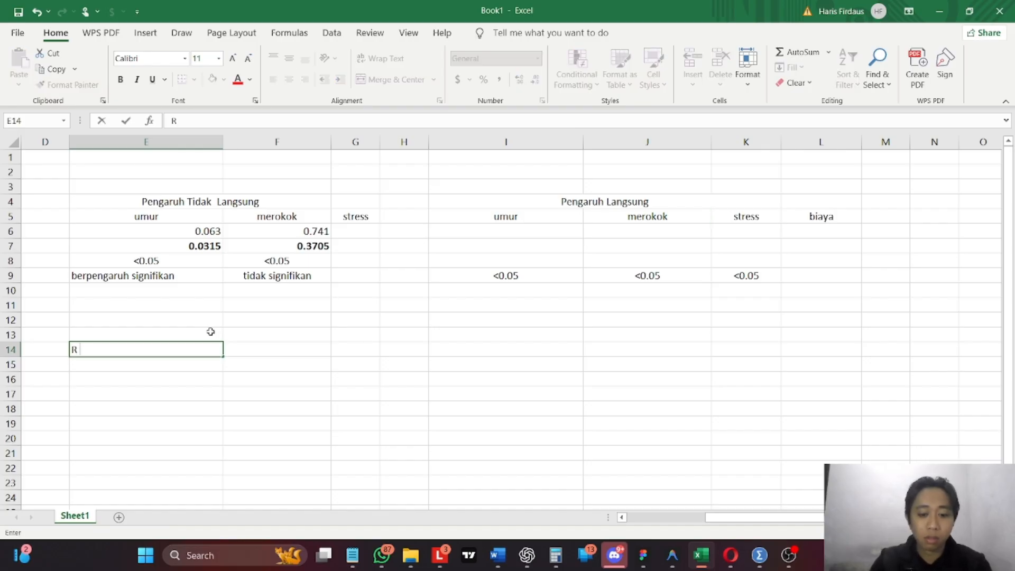
{"action": "type", "text": " square "}
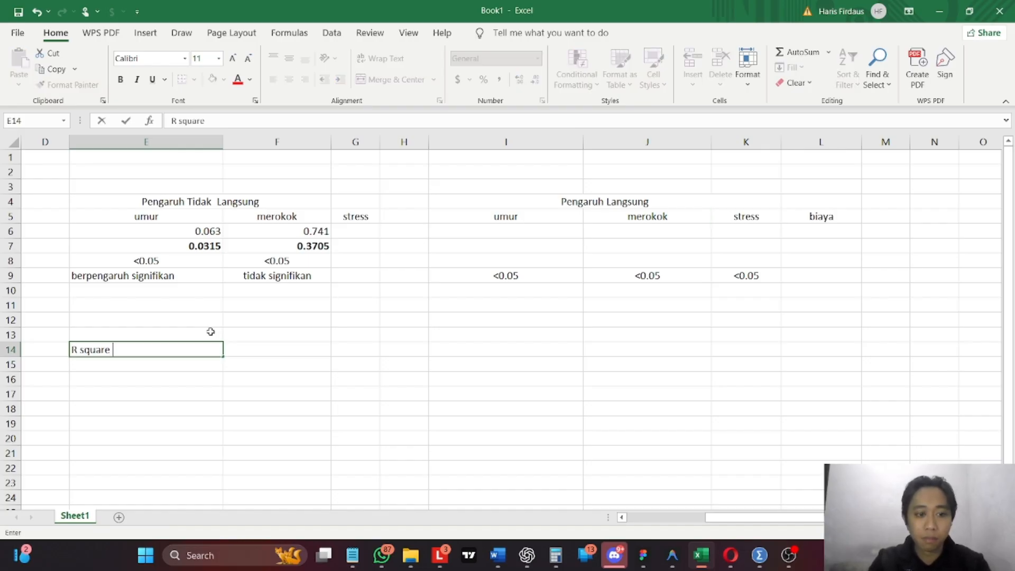
{"action": "type", "text": "model 1"}
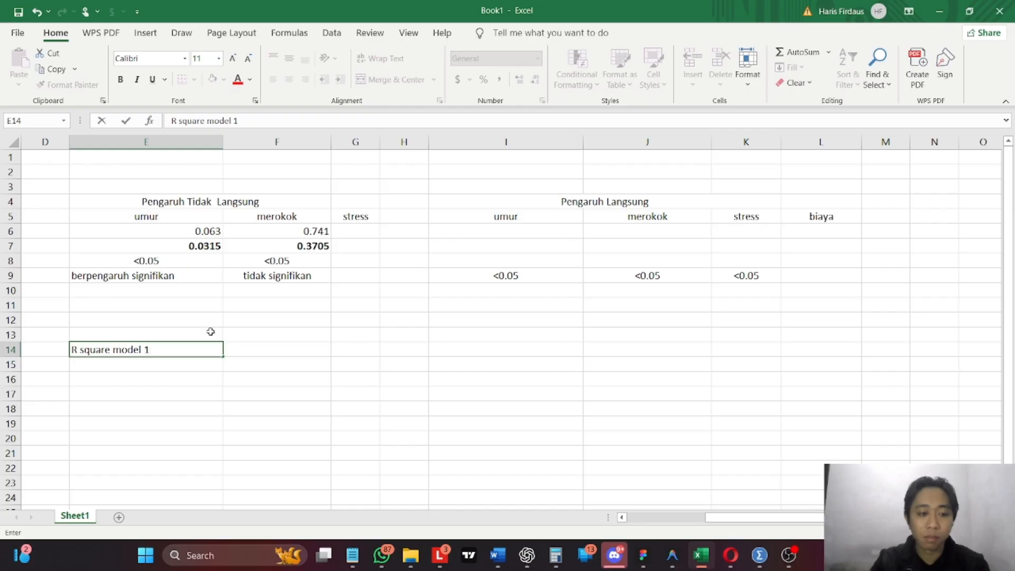
{"action": "left_click", "coordinate": [254, 355]}
{"action": "type", "text": "0"}
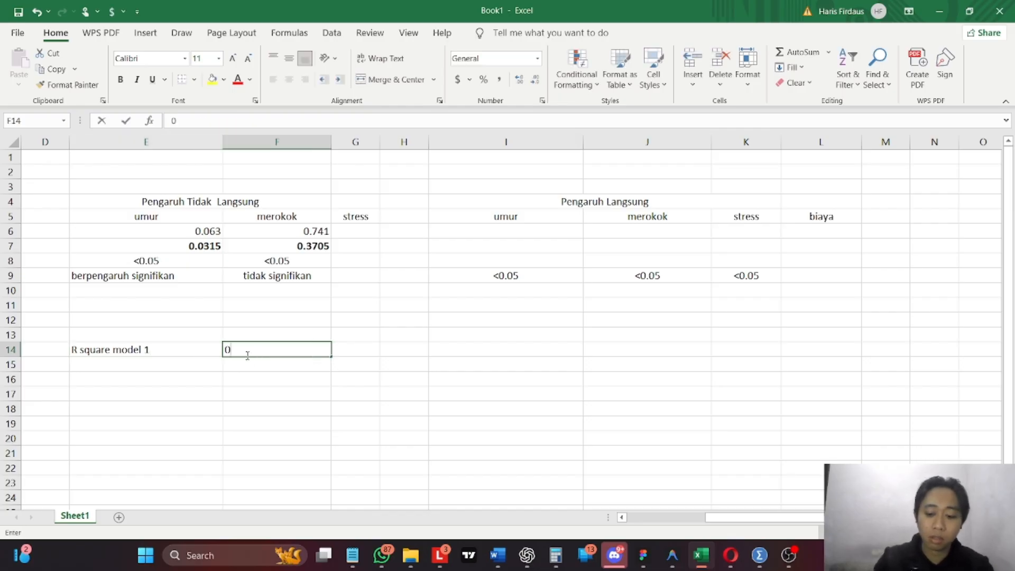
{"action": "type", "text": ".008"}
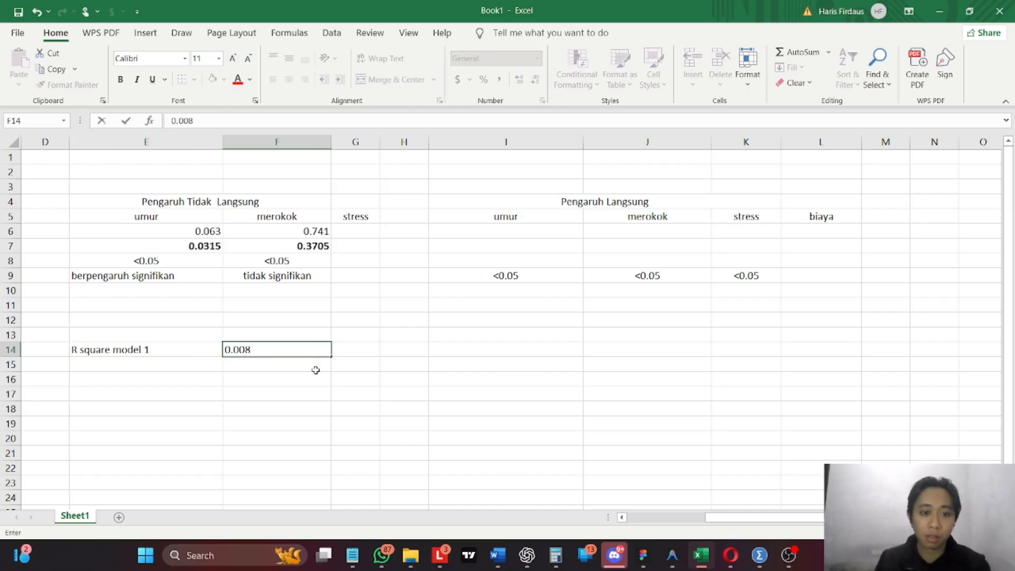
- Enter the model 1 R square as the percentage 0.8% in G14
{"action": "left_click", "coordinate": [357, 352]}
{"action": "type", "text": "0.8"}
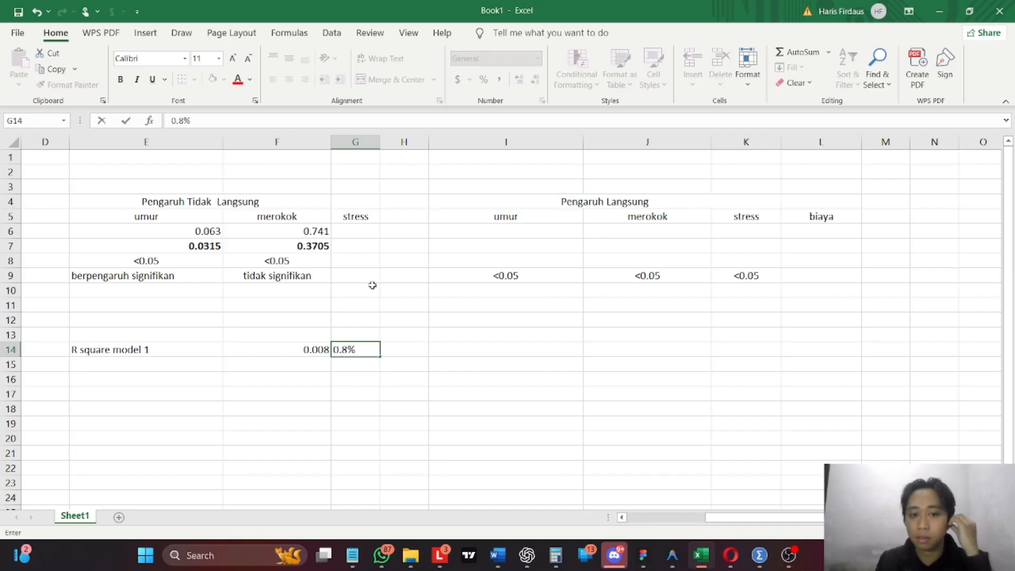
{"action": "type", "text": "80%"}
{"action": "left_click", "coordinate": [355, 371]}
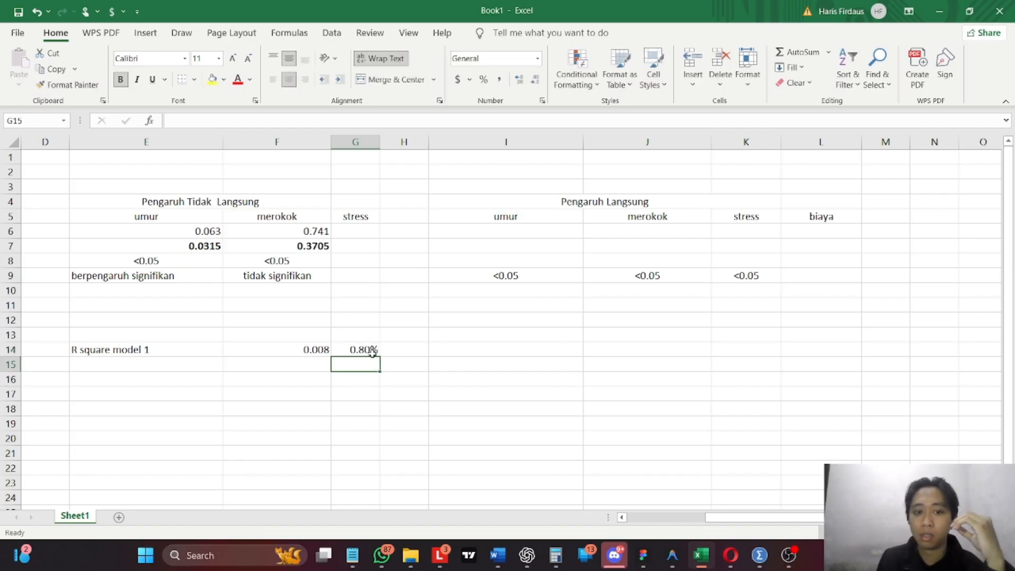
{"action": "left_click", "coordinate": [373, 352]}
- Switch to the SPSS output and examine the R Square value in the Model Summary for the stress model
{"action": "left_click", "coordinate": [939, 11]}
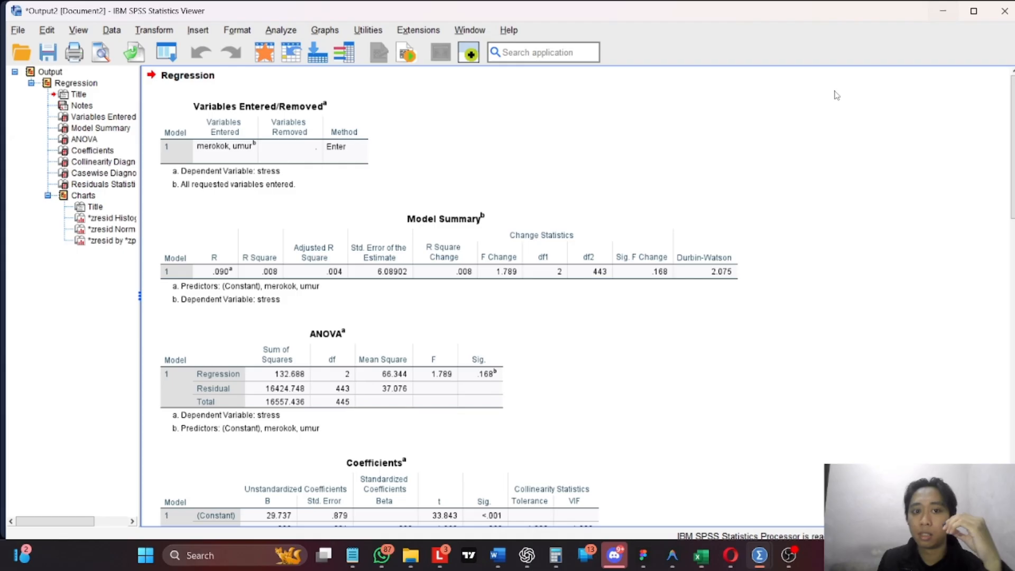
{"action": "left_click", "coordinate": [394, 238]}
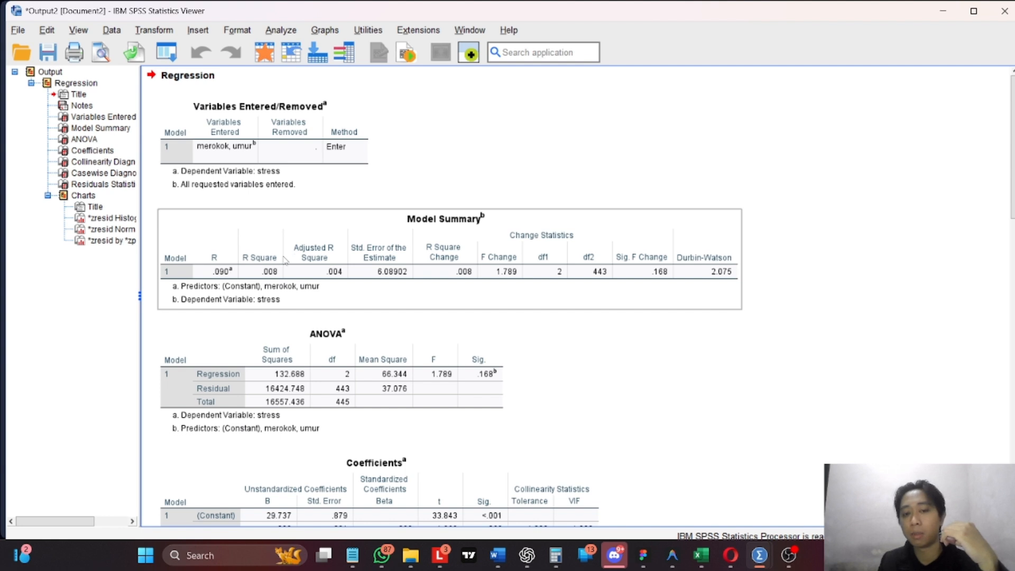
{"action": "left_click", "coordinate": [321, 212]}
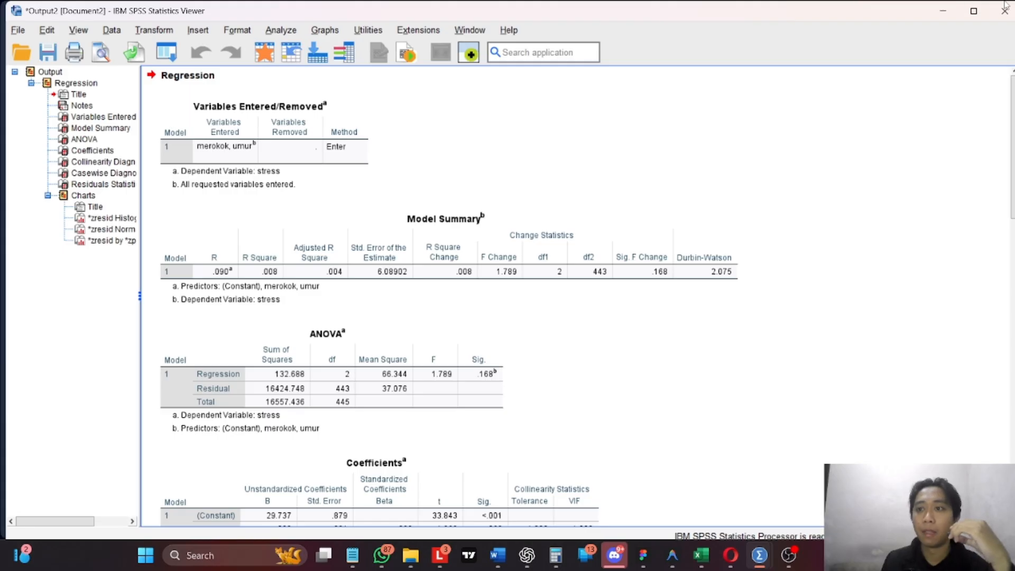
- Switch to the SPSS Data Editor and open the Linear Regression setup
{"action": "left_click", "coordinate": [943, 15]}
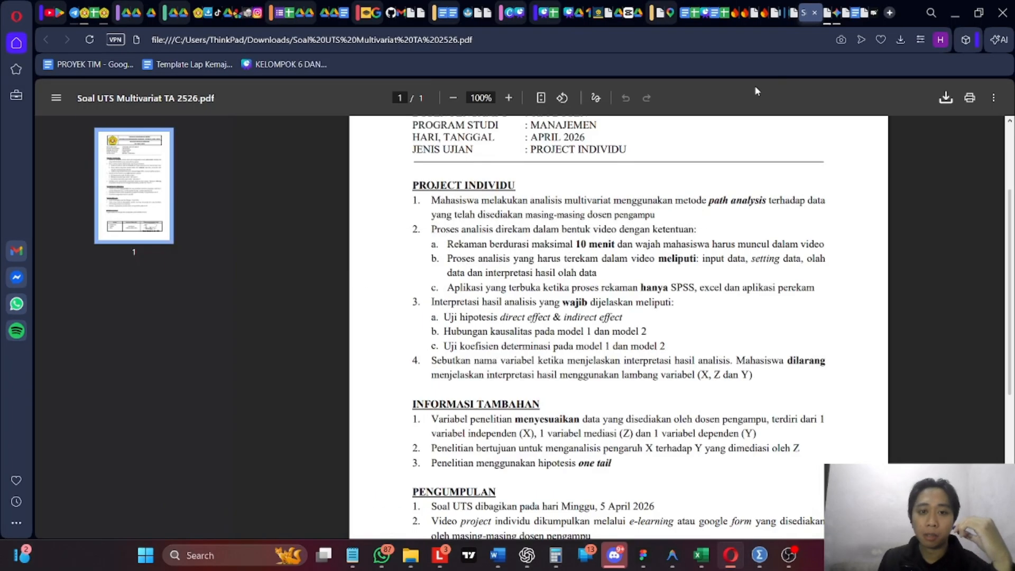
{"action": "mouse_move", "coordinate": [765, 564]}
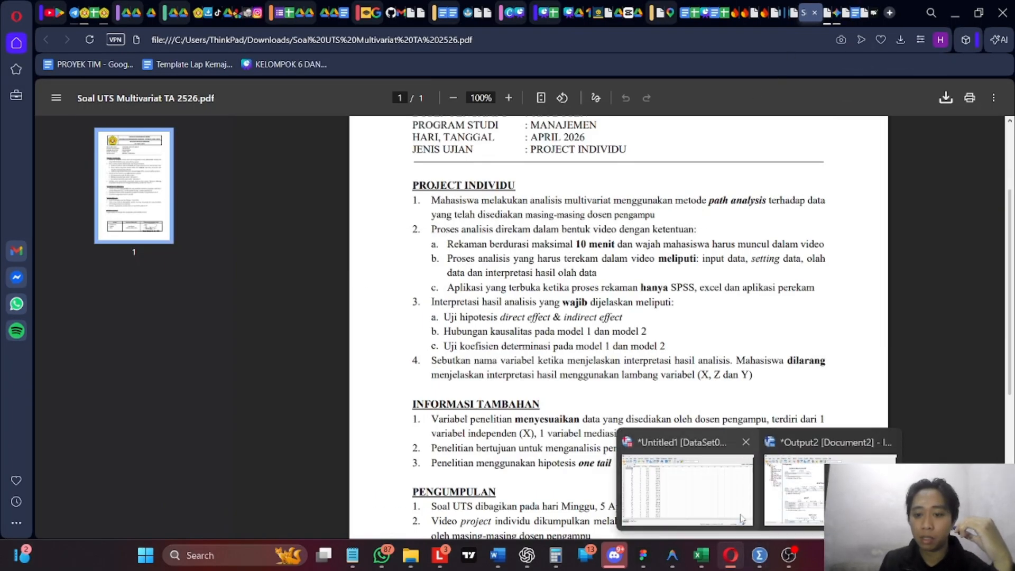
{"action": "left_click", "coordinate": [691, 503]}
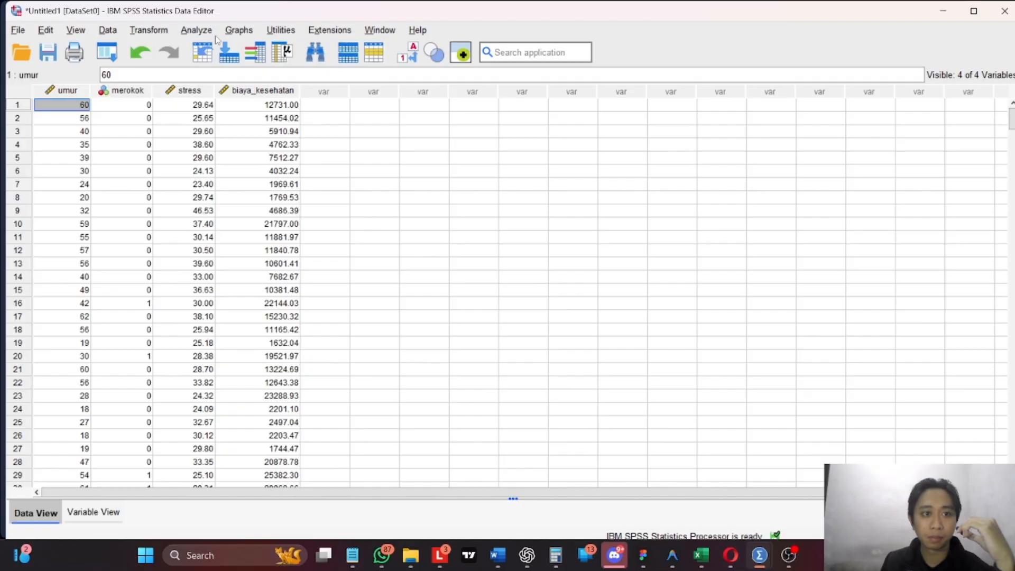
{"action": "left_click", "coordinate": [197, 30]}
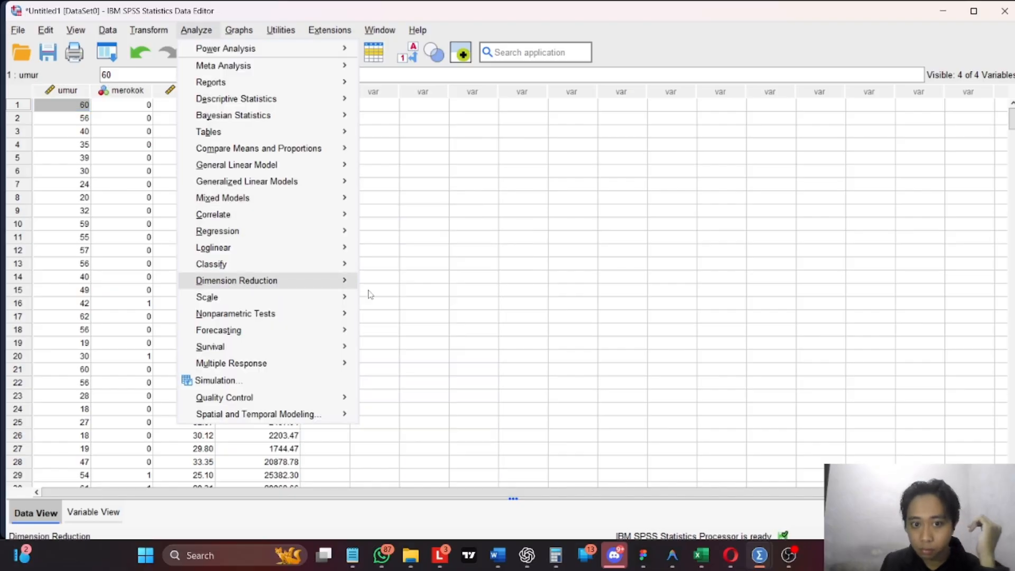
{"action": "mouse_move", "coordinate": [328, 232]}
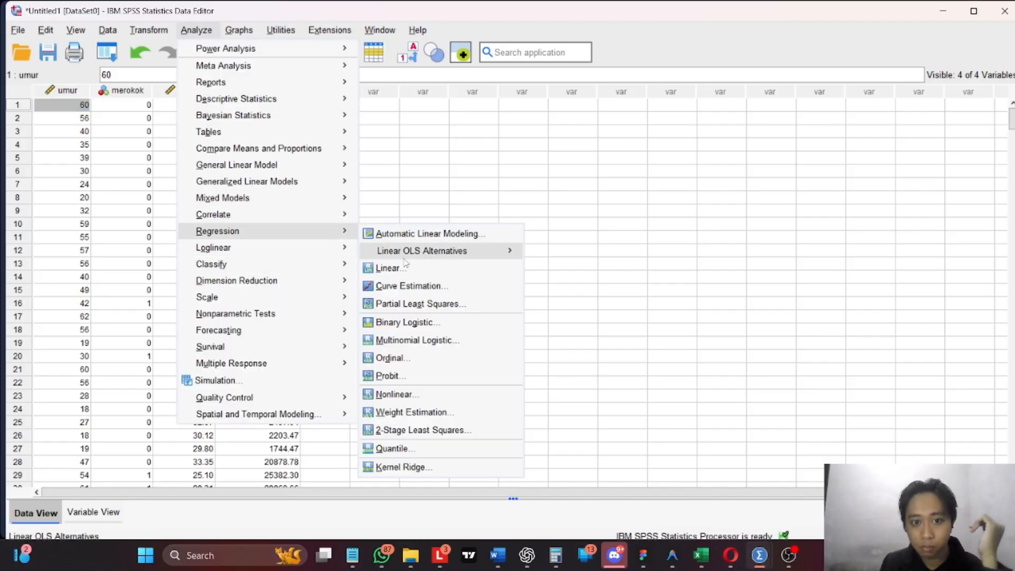
{"action": "left_click", "coordinate": [404, 267]}
- Run the linear regression with biaya_kesehatan as the dependent variable and stress added to umur and merokok as independents
{"action": "left_click", "coordinate": [506, 165]}
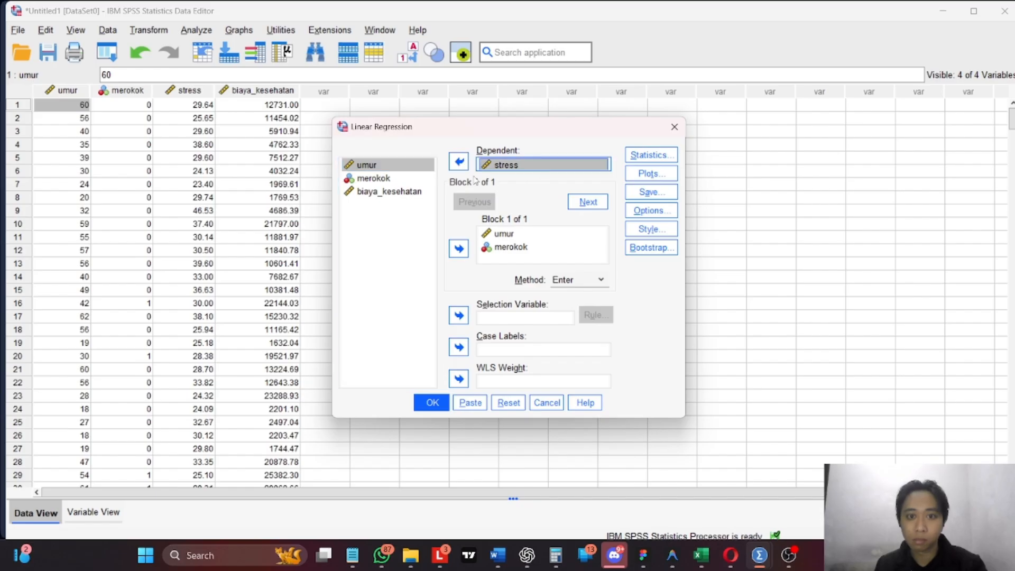
{"action": "left_click", "coordinate": [459, 161]}
{"action": "left_click", "coordinate": [459, 248]}
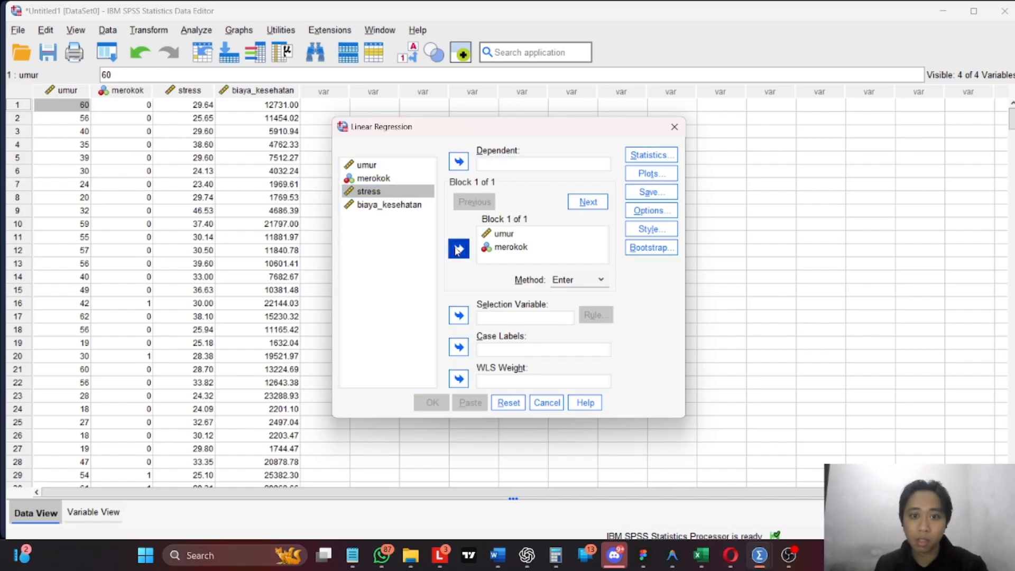
{"action": "left_click", "coordinate": [391, 205]}
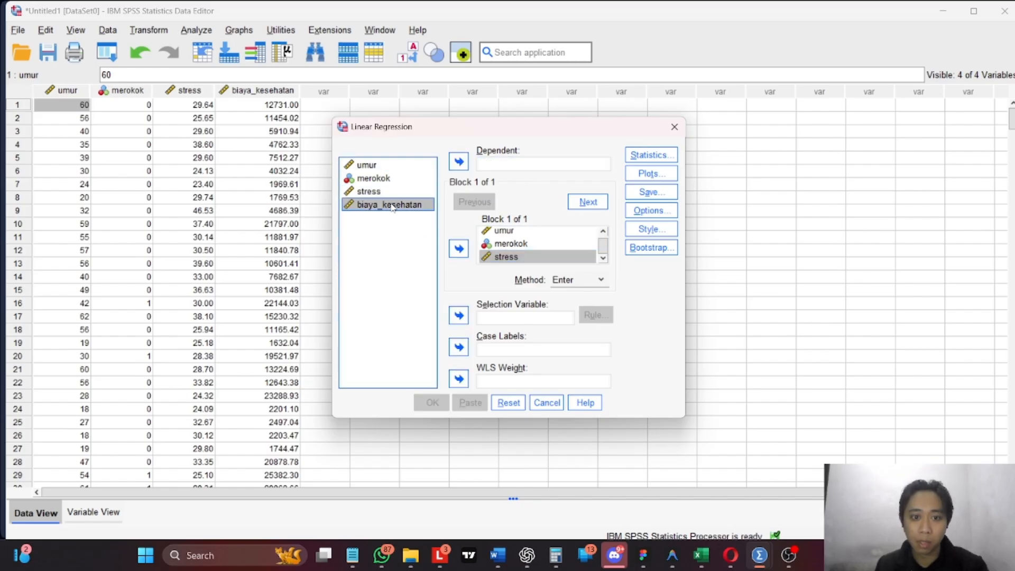
{"action": "left_click", "coordinate": [459, 162]}
{"action": "left_click", "coordinate": [432, 403]}
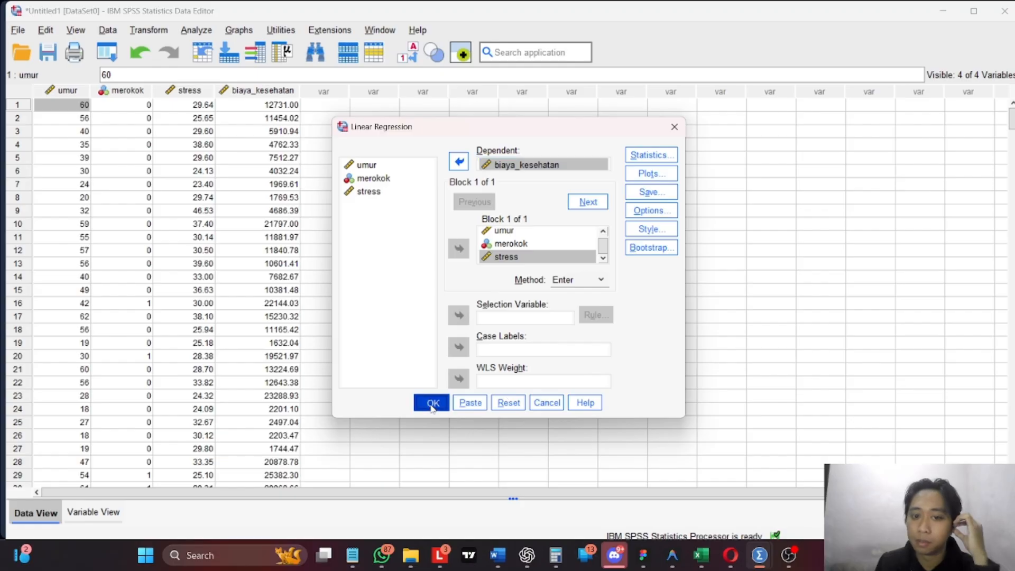
- Examine the Variables Entered, Model Summary, ANOVA and Coefficients tables of the biaya_kesehatan regression output
{"action": "scroll", "coordinate": [364, 228], "scroll_direction": "up", "scroll_amount": 5}
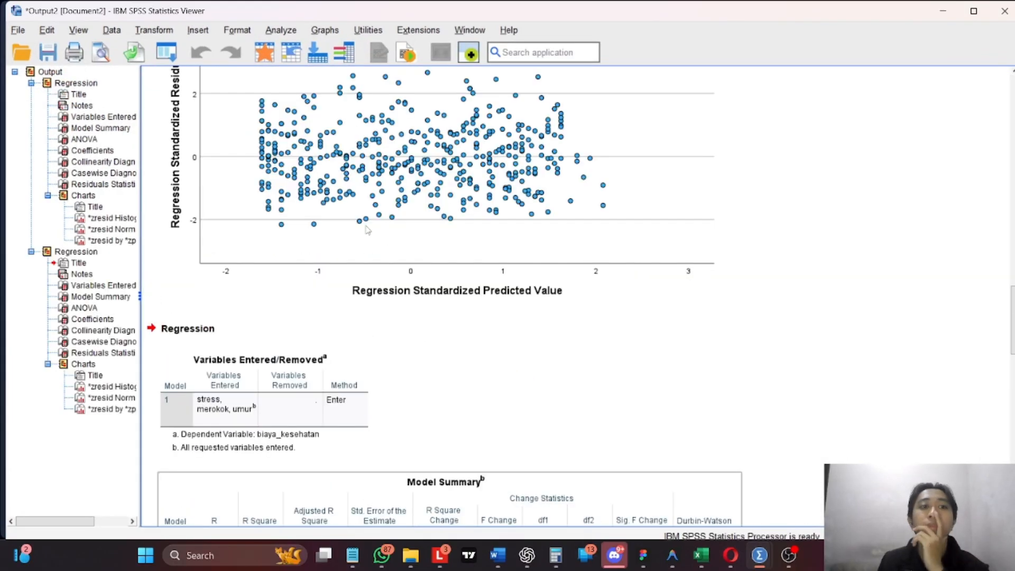
{"action": "scroll", "coordinate": [369, 230], "scroll_direction": "down", "scroll_amount": 3}
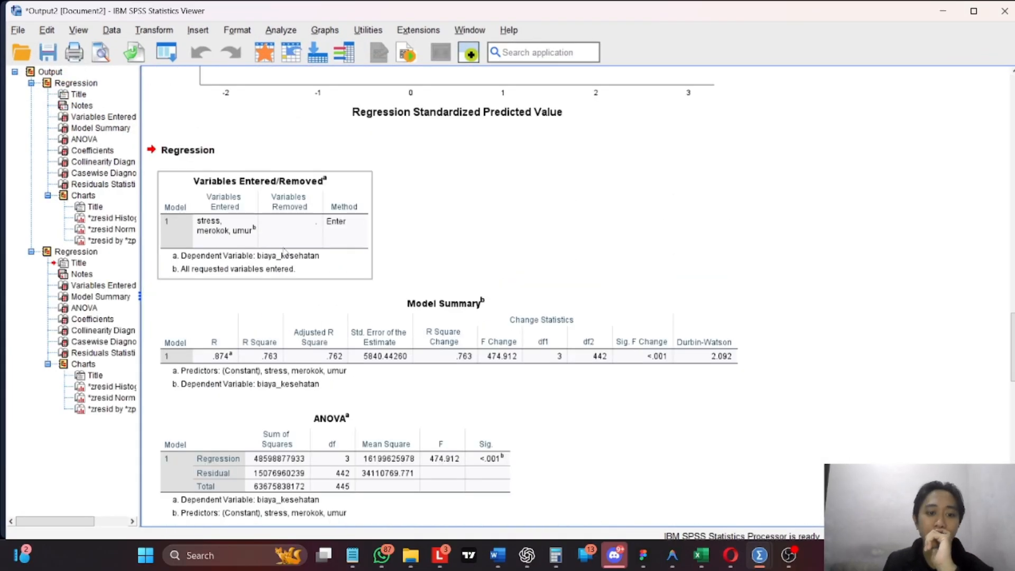
{"action": "scroll", "coordinate": [285, 252], "scroll_direction": "down", "scroll_amount": 3}
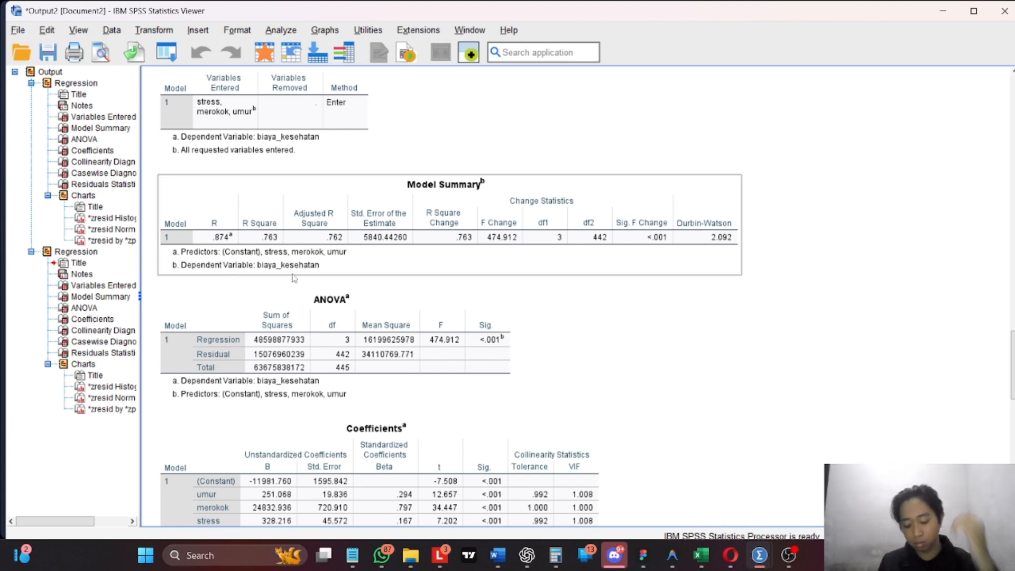
{"action": "left_click", "coordinate": [952, 14]}
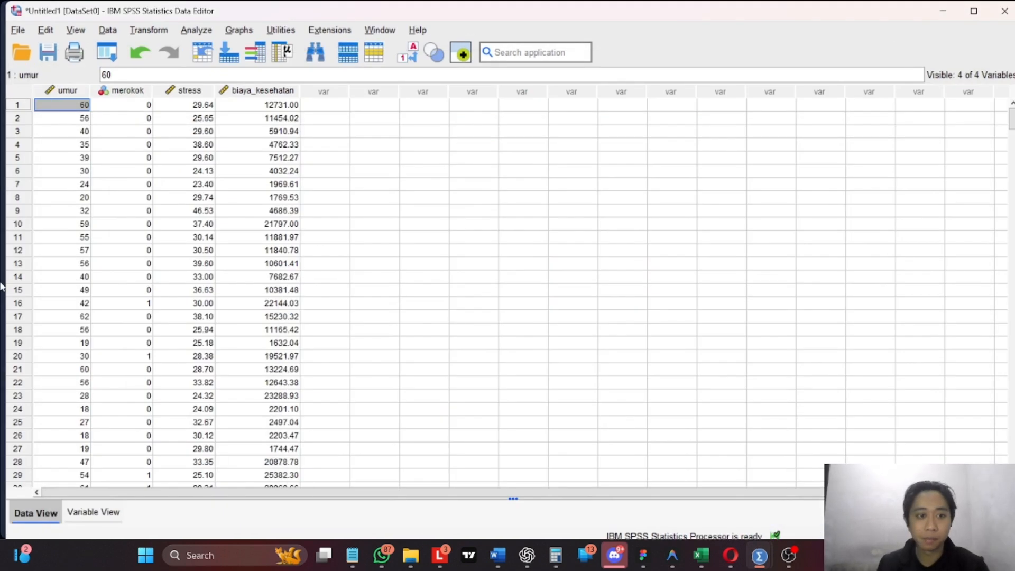
- Switch to Excel and add the label "R square model 2" in E15, continuing the model 1 label from E14
{"action": "left_click", "coordinate": [710, 558]}
{"action": "left_click", "coordinate": [112, 367]}
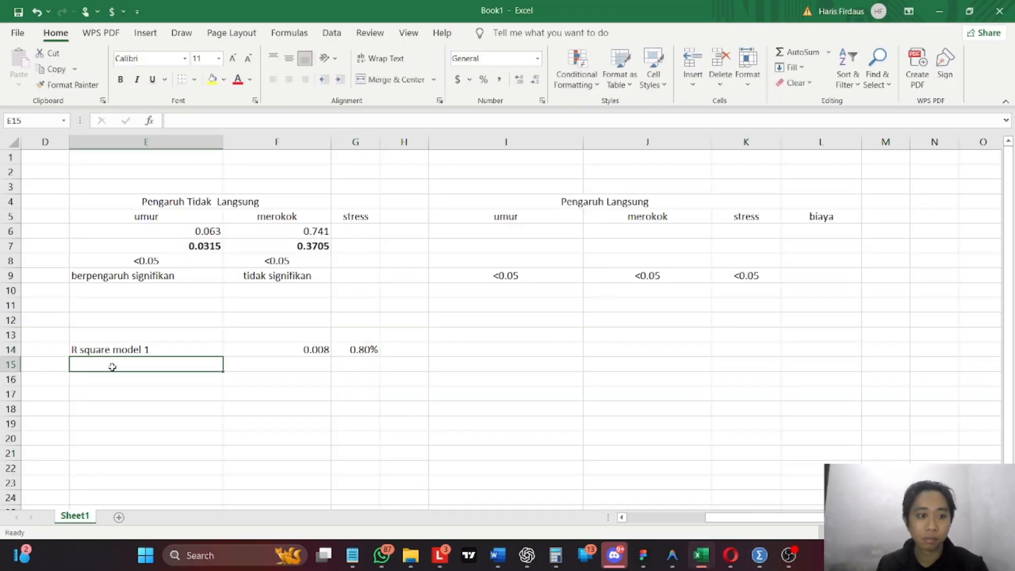
{"action": "left_click", "coordinate": [163, 355]}
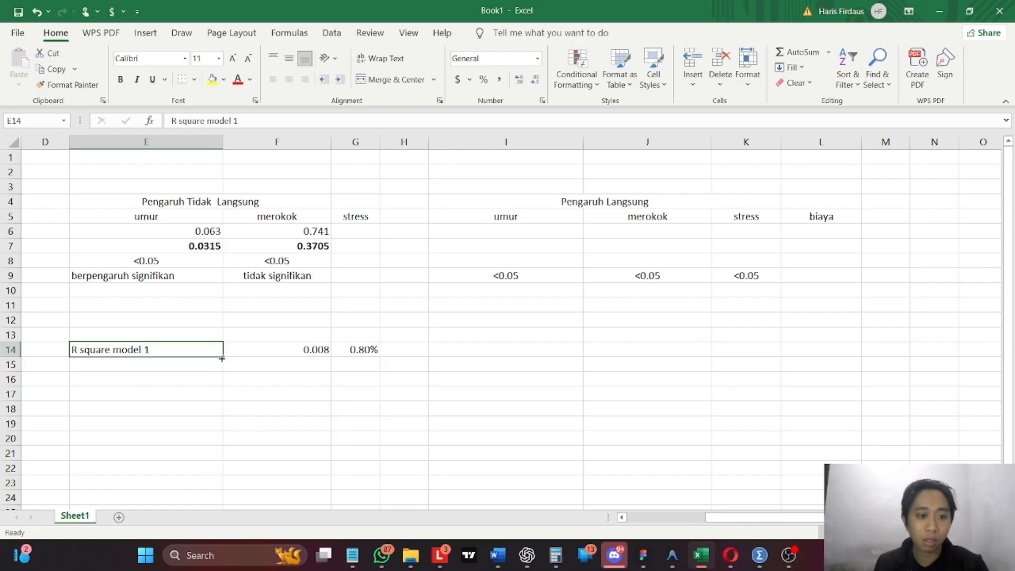
{"action": "left_click_drag", "start_coordinate": [224, 356], "coordinate": [222, 371]}
{"action": "left_click", "coordinate": [192, 368]}
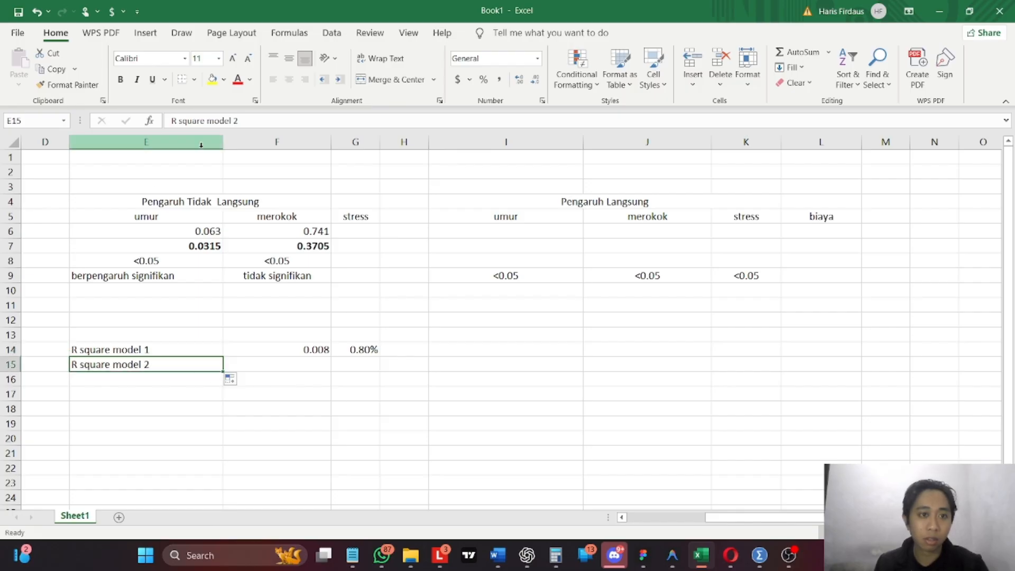
{"action": "key", "text": "F2"}
{"action": "key", "text": "BackSpace"}
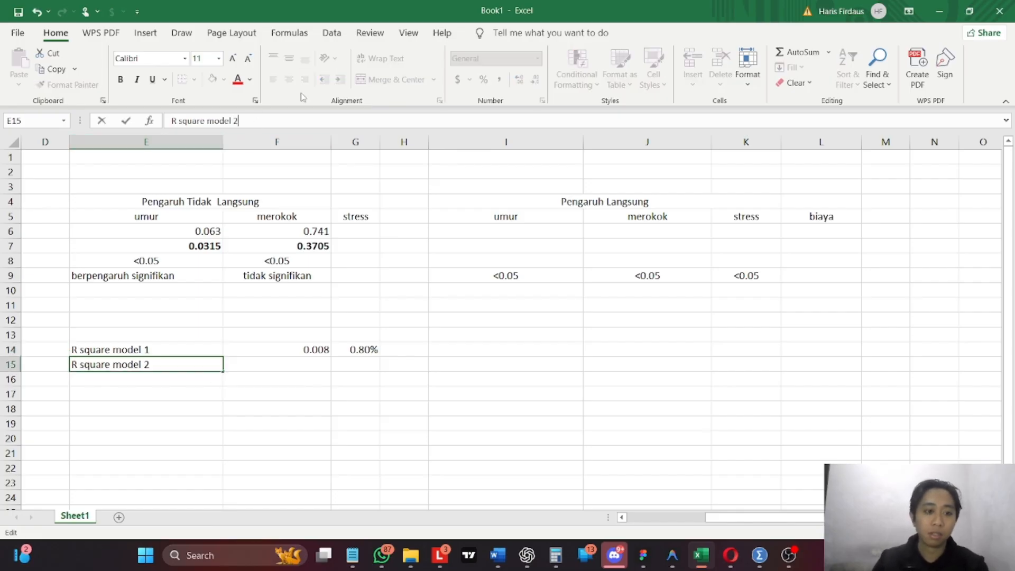
{"action": "type", "text": "2"}
- Record the model 2 R square of 0.763 in F15, looking it up in the SPSS Model Summary for biaya_kesehatan
{"action": "left_click", "coordinate": [299, 365]}
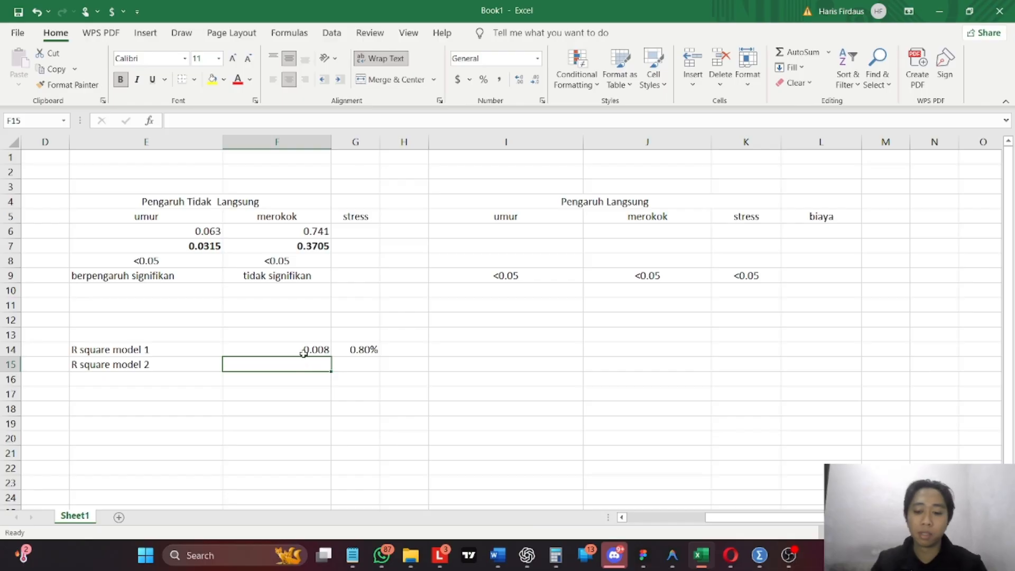
{"action": "type", "text": "0."}
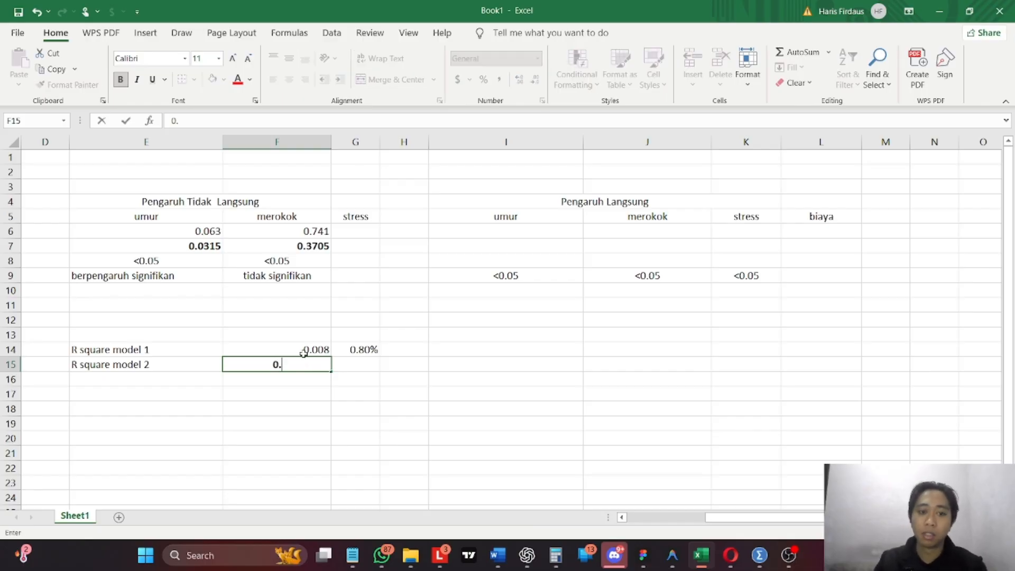
{"action": "type", "text": "7"}
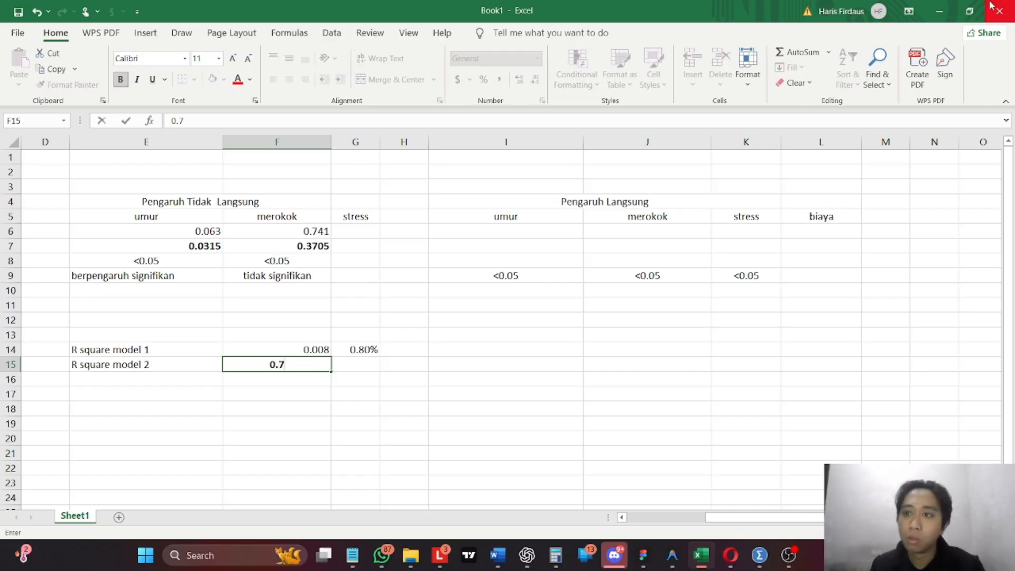
{"action": "left_click", "coordinate": [939, 11]}
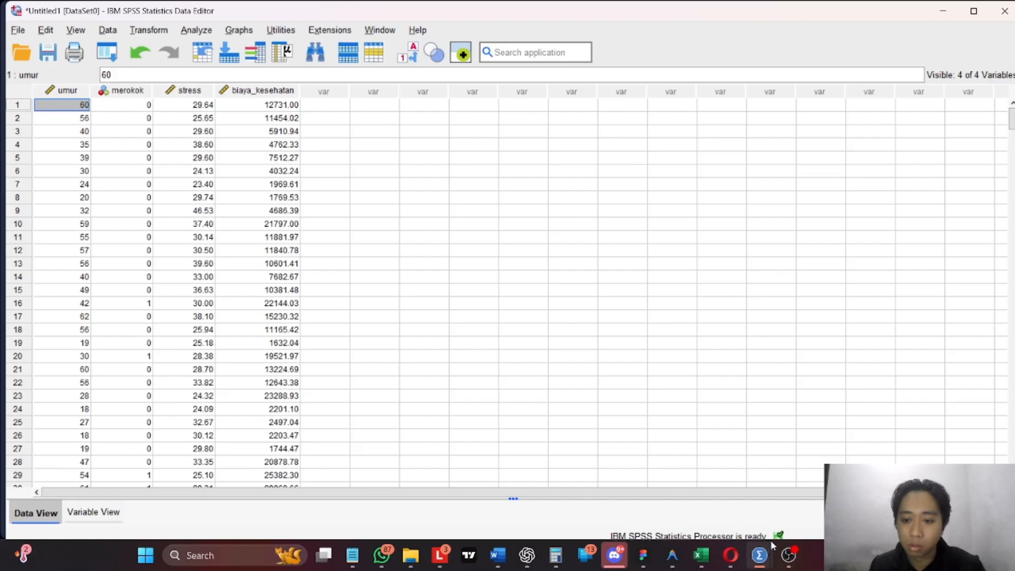
{"action": "mouse_move", "coordinate": [762, 553]}
{"action": "left_click", "coordinate": [841, 492]}
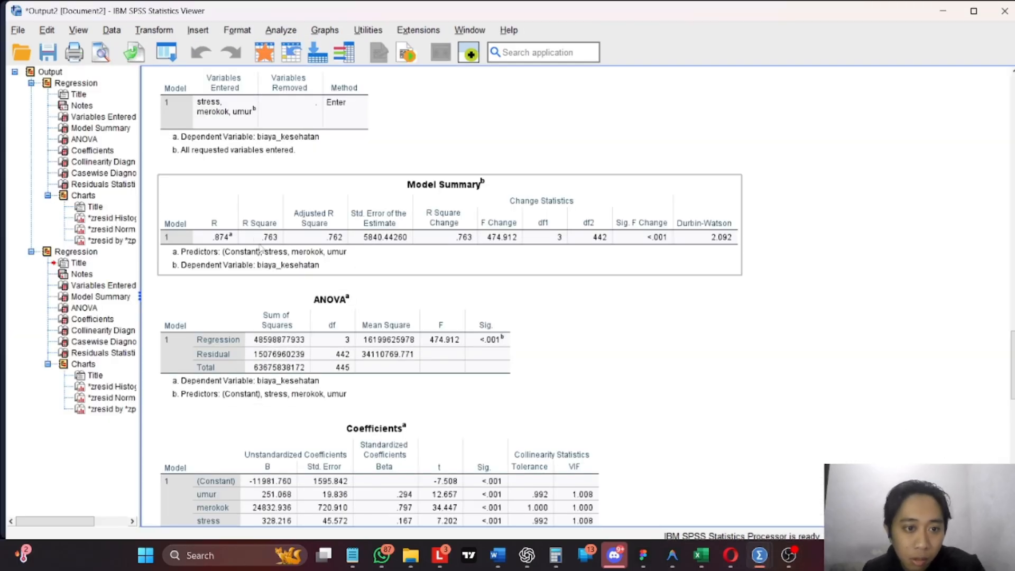
{"action": "mouse_move", "coordinate": [702, 555]}
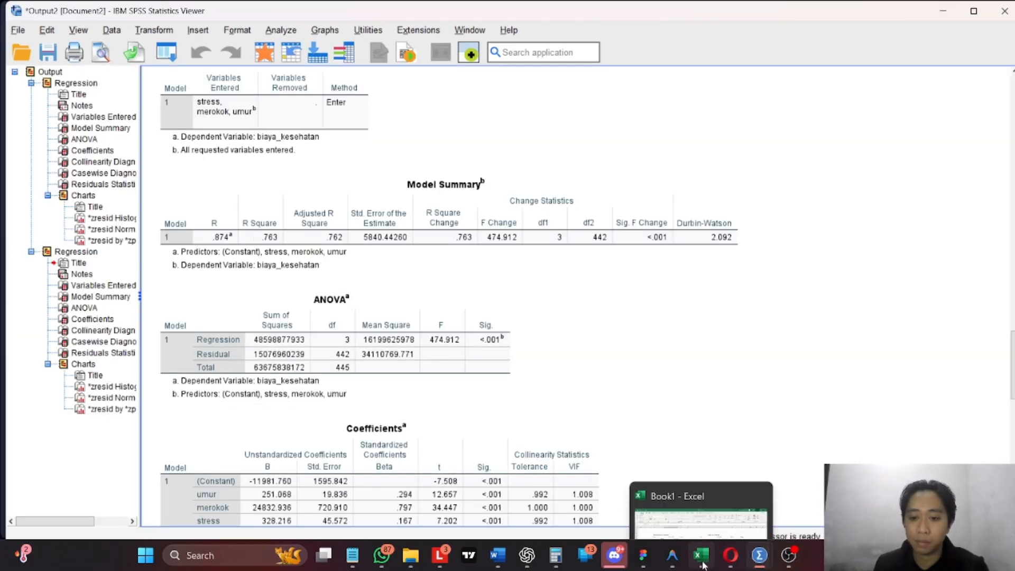
{"action": "left_click", "coordinate": [742, 511]}
{"action": "type", "text": "63"}
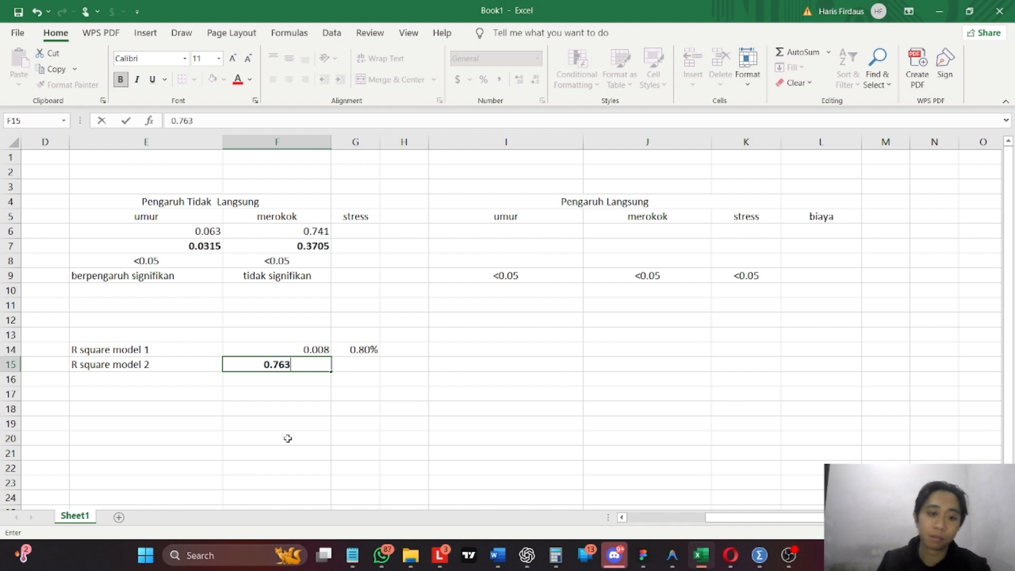
- Enter the model 2 R square as the percentage 76.3% in G15
{"action": "left_click", "coordinate": [355, 366]}
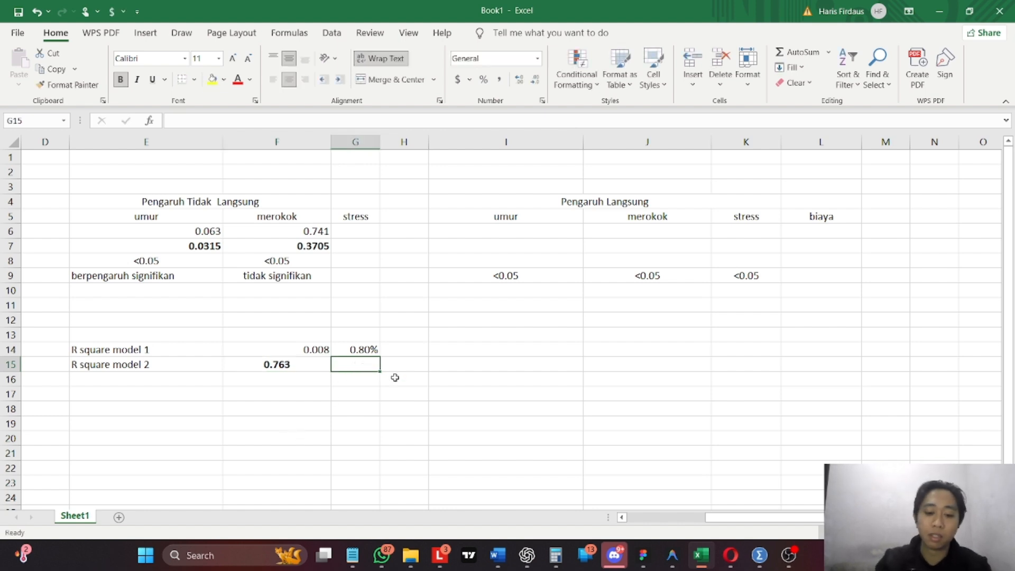
{"action": "type", "text": "76."}
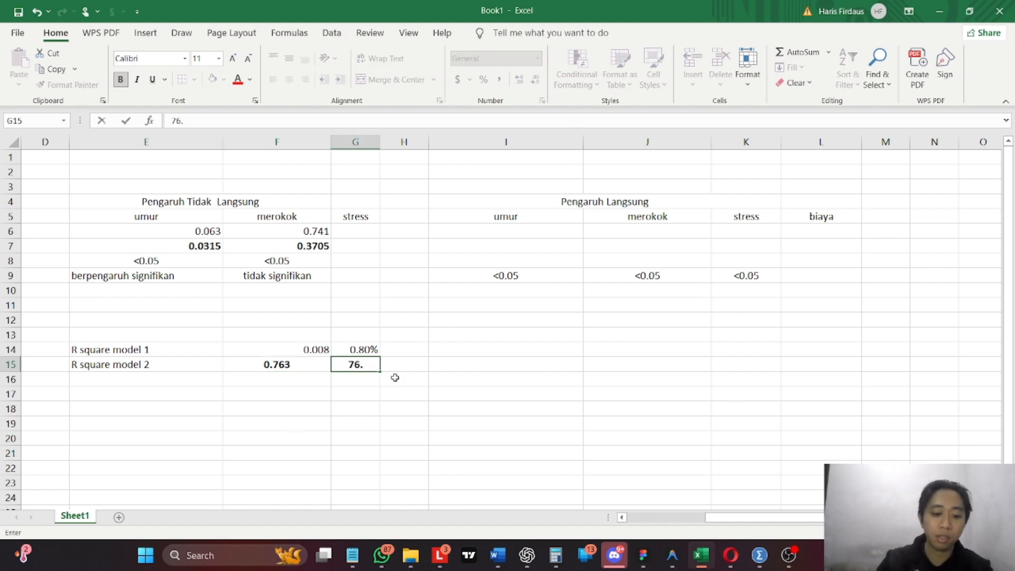
{"action": "type", "text": "3%"}
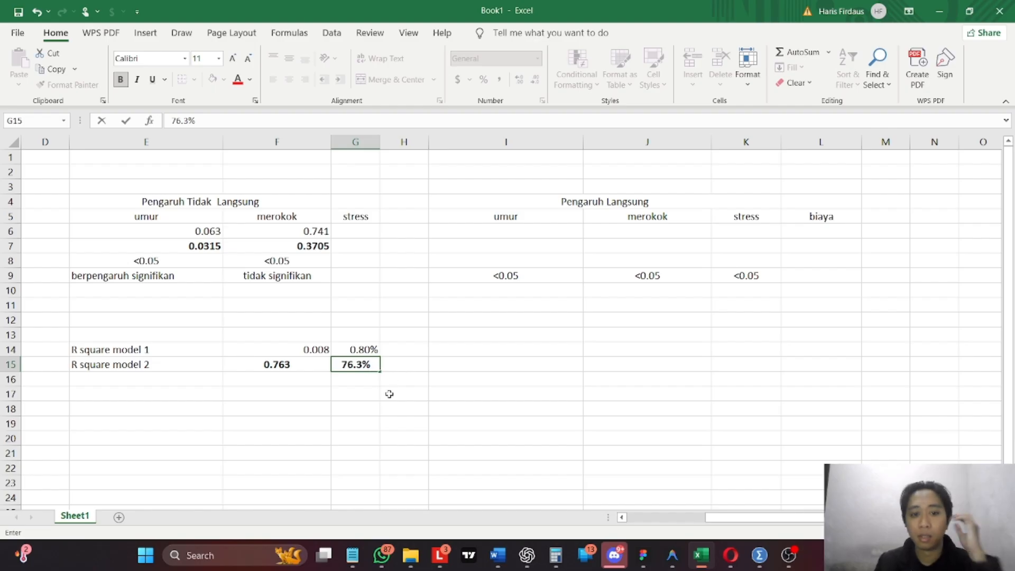
{"action": "left_click", "coordinate": [406, 365]}
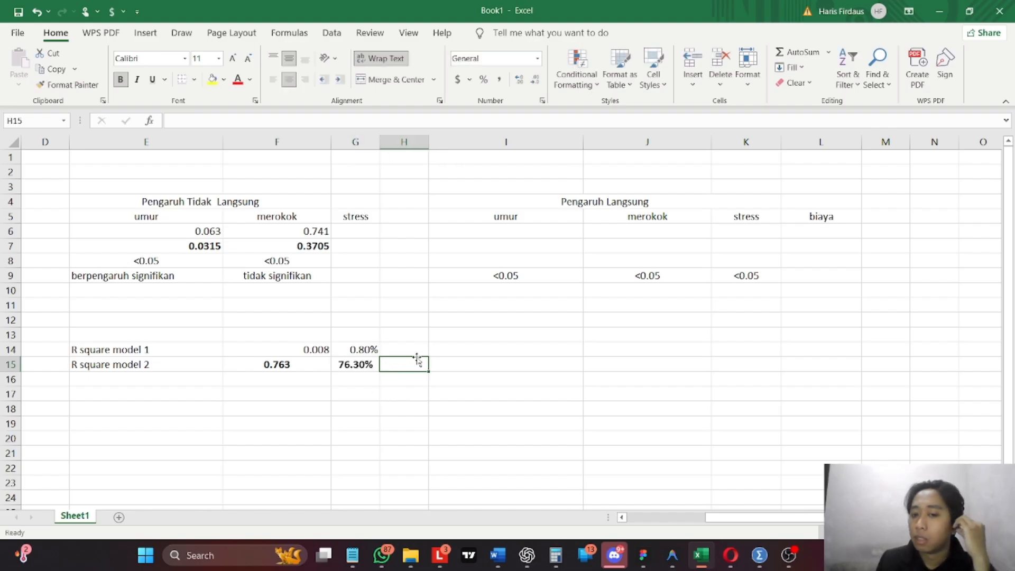
- Switch to the SPSS output and examine the Model Summary and the Sig. values in the Coefficients table for biaya_kesehatan
{"action": "left_click", "coordinate": [948, 17]}
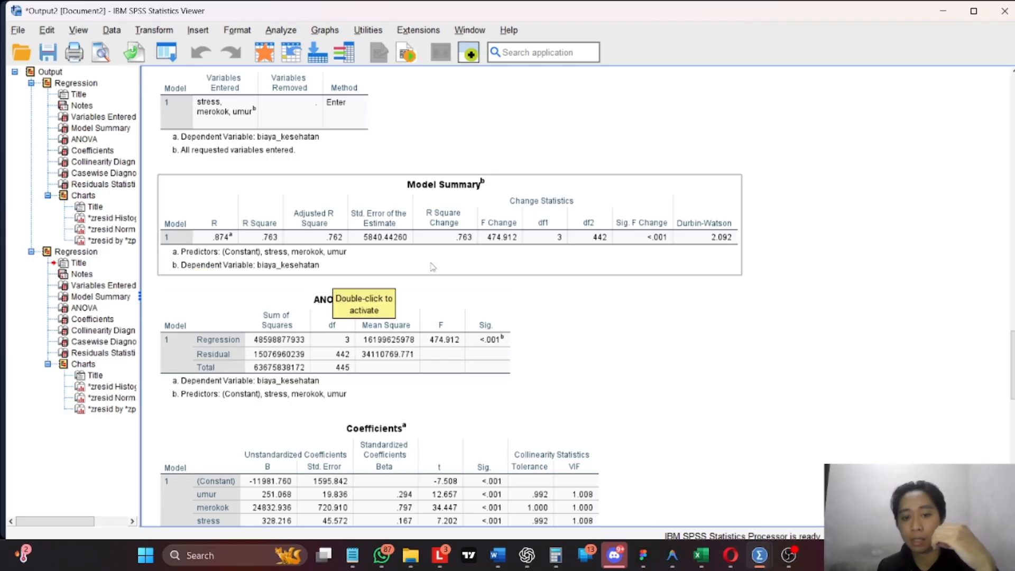
{"action": "scroll", "coordinate": [433, 267], "scroll_direction": "down", "scroll_amount": 3}
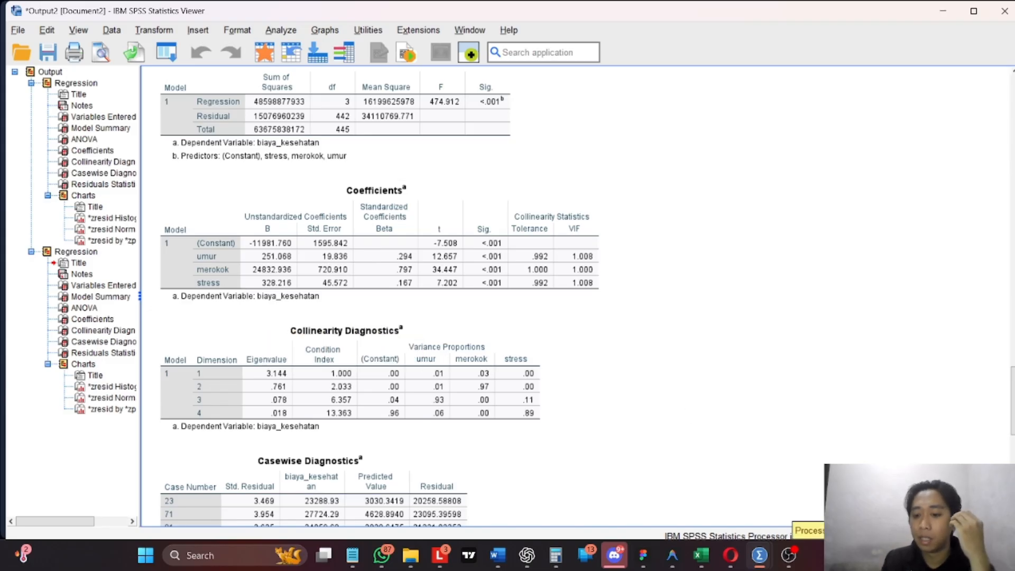
{"action": "mouse_move", "coordinate": [733, 555]}
{"action": "mouse_move", "coordinate": [733, 509]}
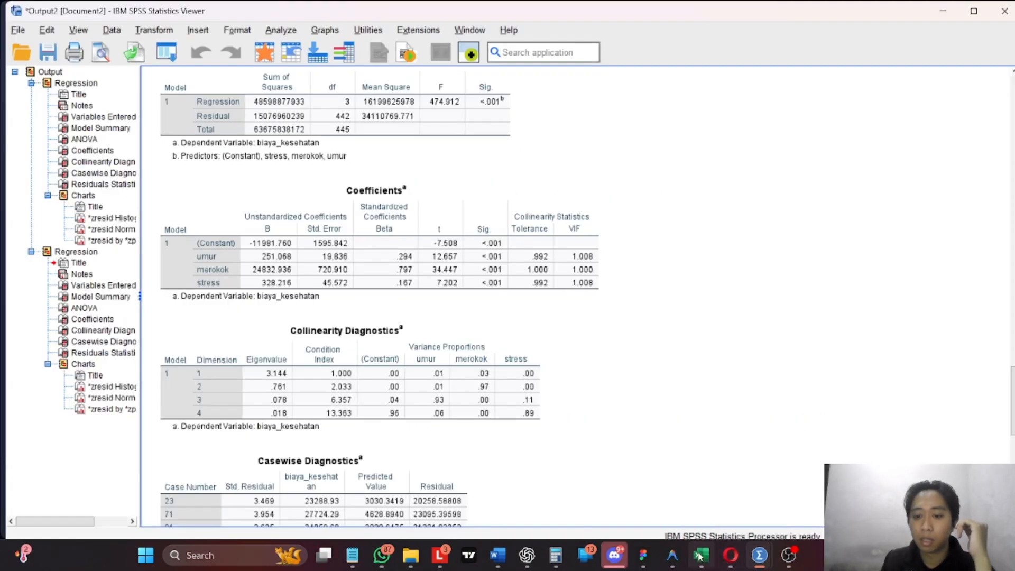
{"action": "mouse_move", "coordinate": [718, 540]}
- Switch to Excel and enter the conclusion "berpengaruh signifikan" in I10 beneath the direct effect values
{"action": "left_click", "coordinate": [702, 502]}
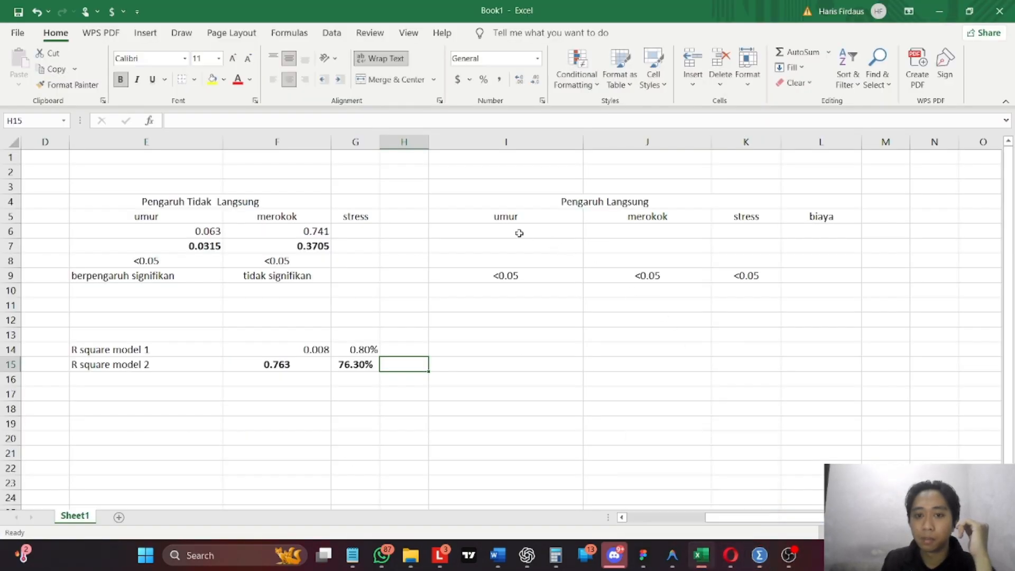
{"action": "left_click_drag", "start_coordinate": [521, 231], "coordinate": [788, 237]}
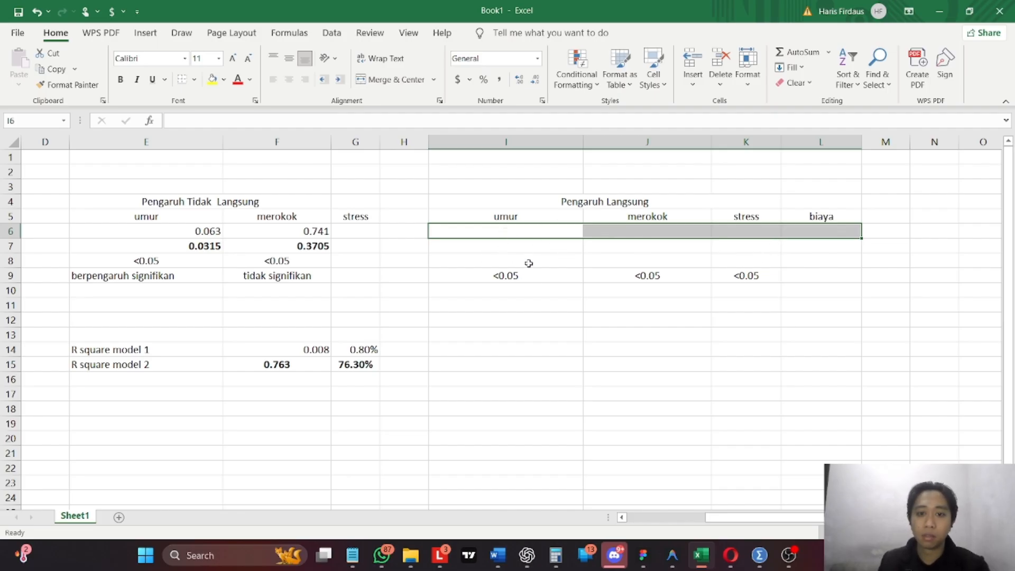
{"action": "mouse_move", "coordinate": [527, 296]}
{"action": "left_mouse_down"}
{"action": "mouse_move", "coordinate": [743, 296]}
{"action": "mouse_move", "coordinate": [538, 287]}
{"action": "left_mouse_up"}
{"action": "type", "text": "berpeng"}
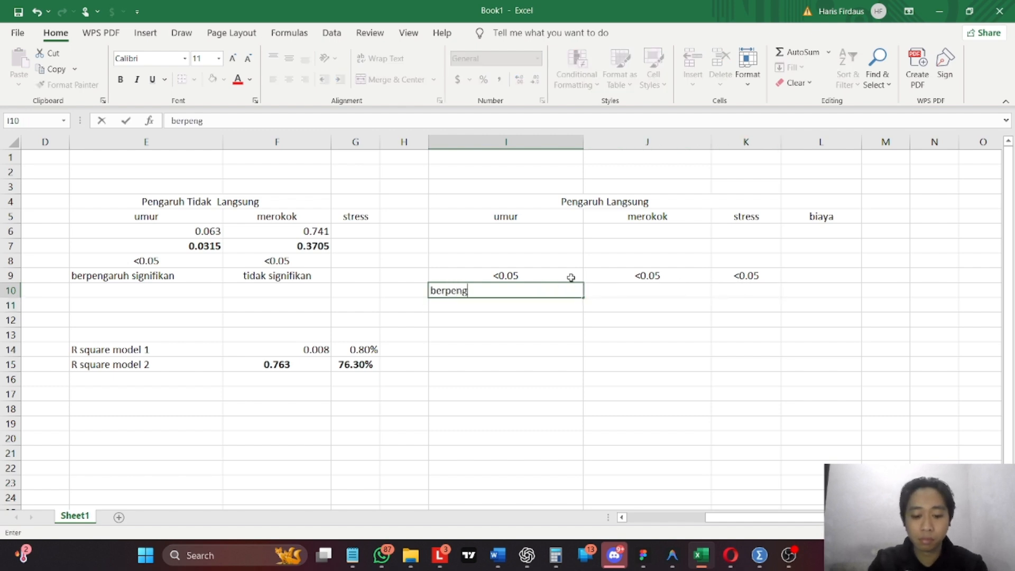
{"action": "type", "text": "aruh sug"}
{"action": "key", "text": "BackSpace"}
{"action": "key", "text": "BackSpace"}
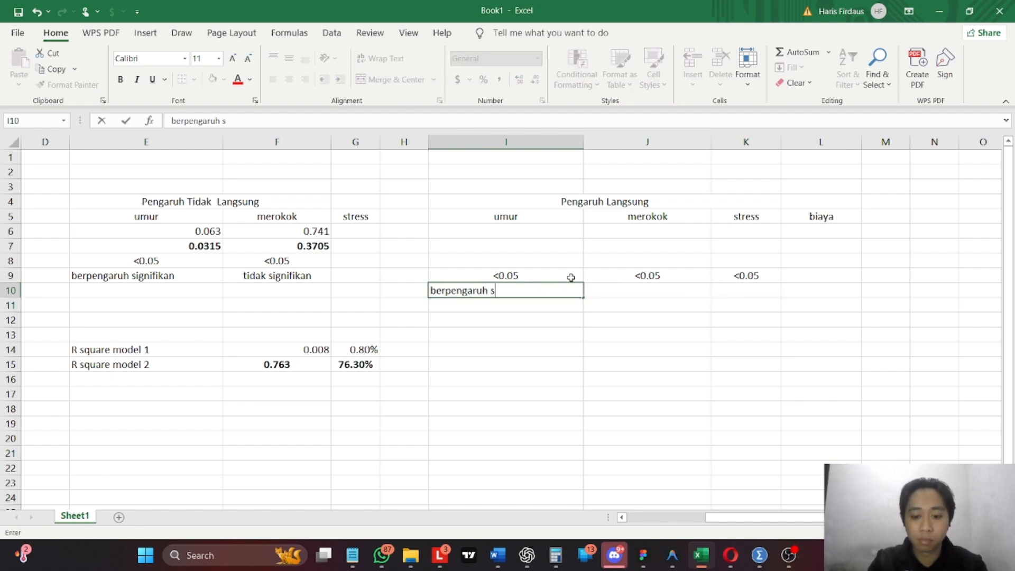
{"action": "type", "text": "ignif"}
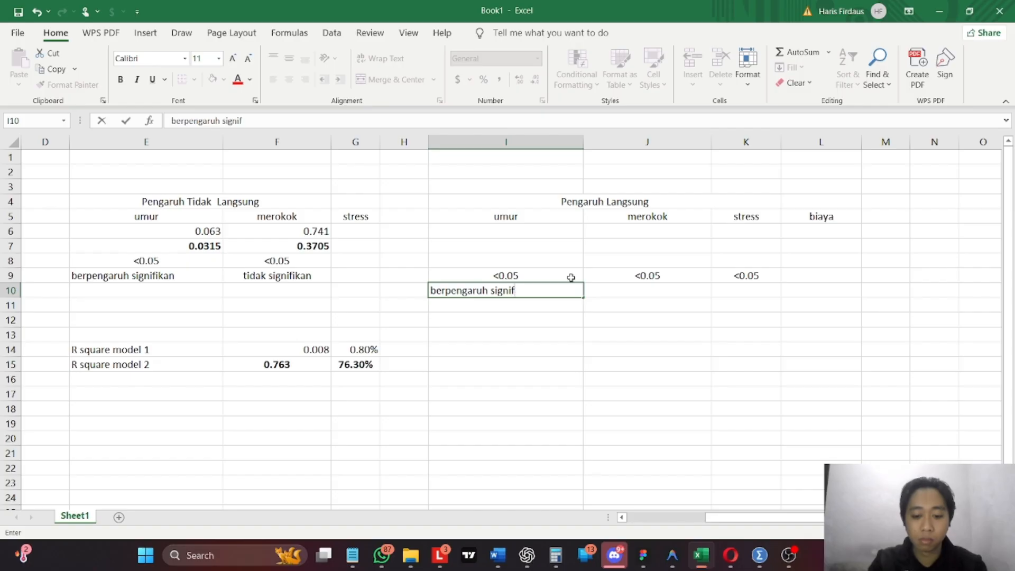
{"action": "type", "text": "ikan"}
{"action": "left_click", "coordinate": [733, 367]}
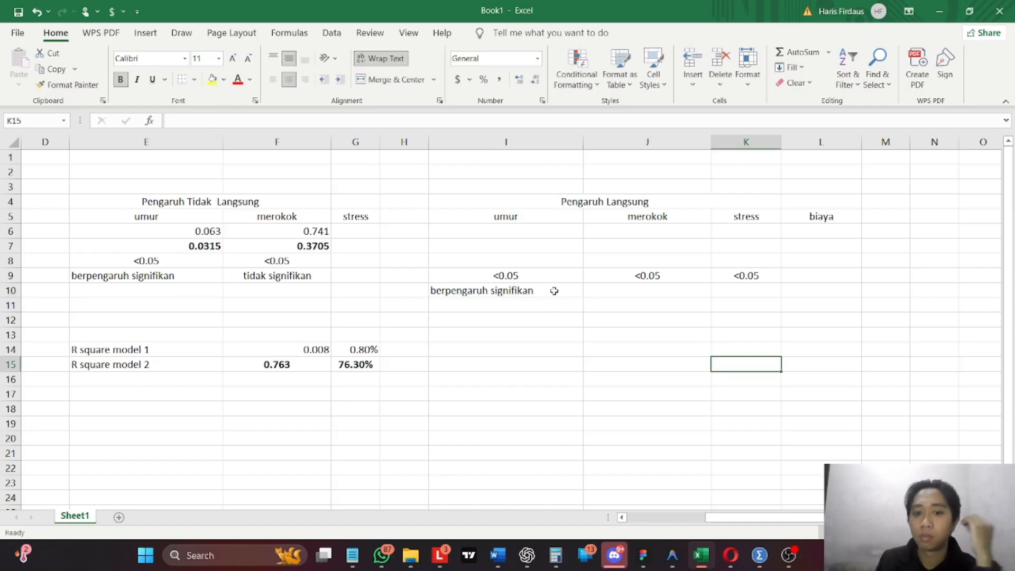
- Merge and center the "berpengaruh signifikan" conclusion across I10:K10, under umur, merokok and stress
{"action": "left_click_drag", "start_coordinate": [555, 290], "coordinate": [759, 290]}
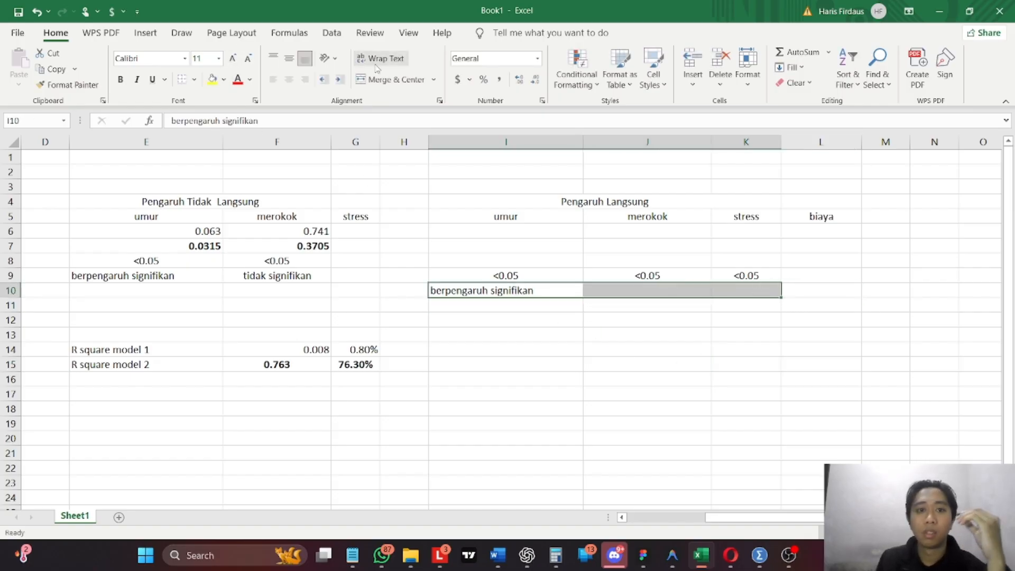
{"action": "left_click", "coordinate": [391, 79]}
{"action": "left_click", "coordinate": [668, 349]}
{"action": "left_click", "coordinate": [811, 288]}
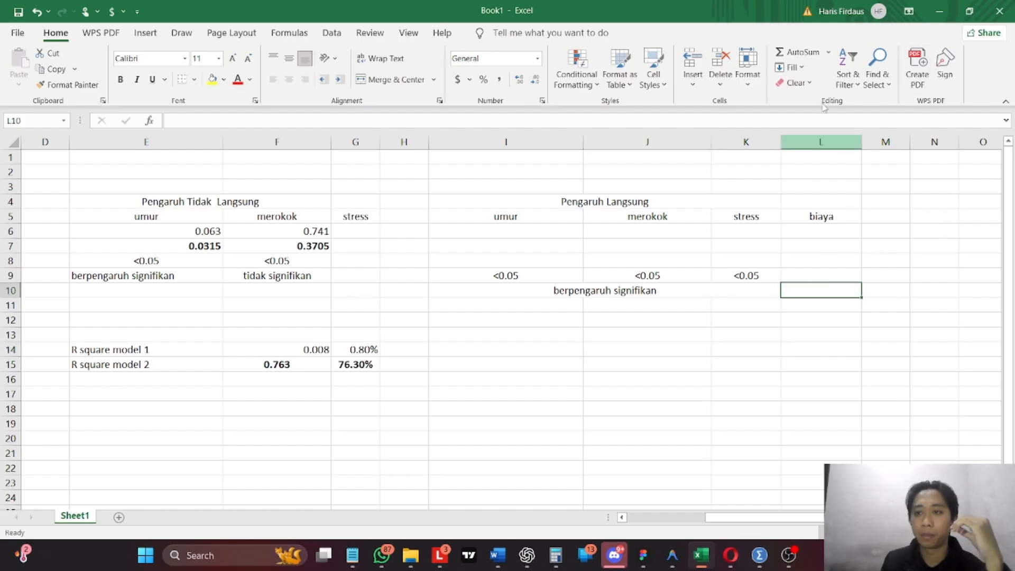
- Switch to the SPSS output and review the biaya_kesehatan Coefficients table, the Model Summary and the first regression's tables for stress
{"action": "left_click", "coordinate": [940, 11]}
{"action": "left_click", "coordinate": [451, 202]}
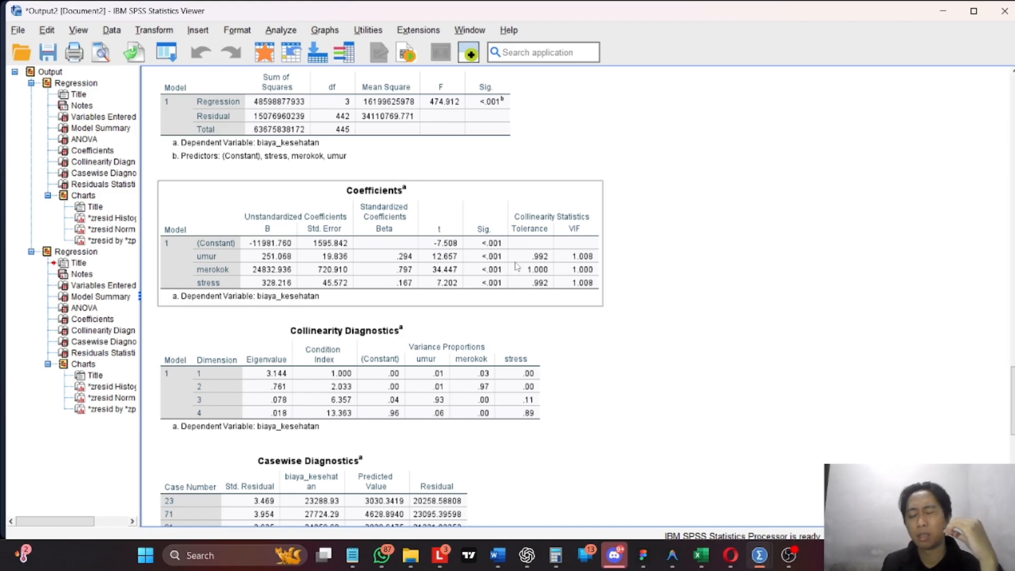
{"action": "left_click", "coordinate": [566, 338]}
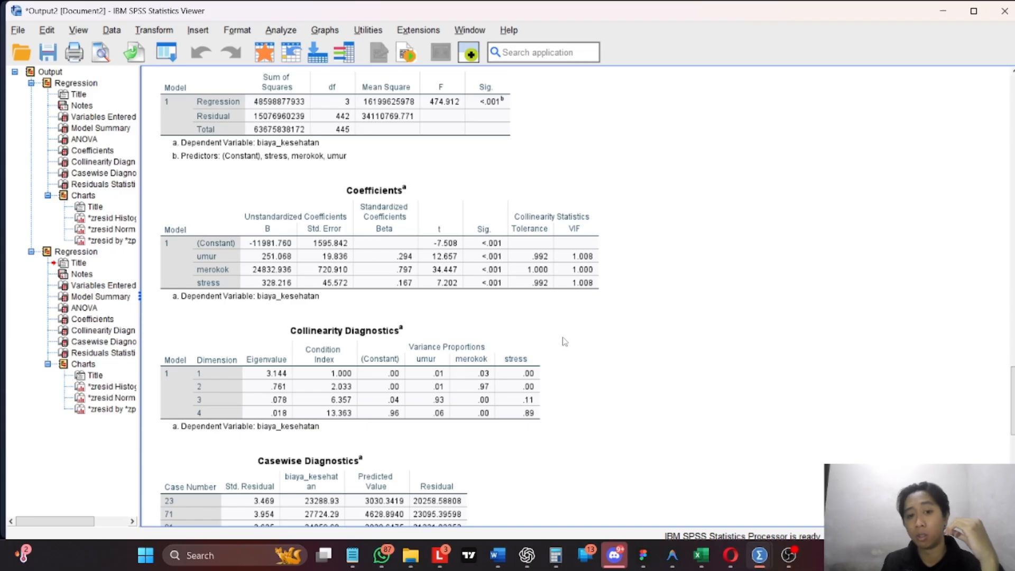
{"action": "left_click", "coordinate": [531, 346]}
{"action": "scroll", "coordinate": [497, 354], "scroll_direction": "up", "scroll_amount": 20}
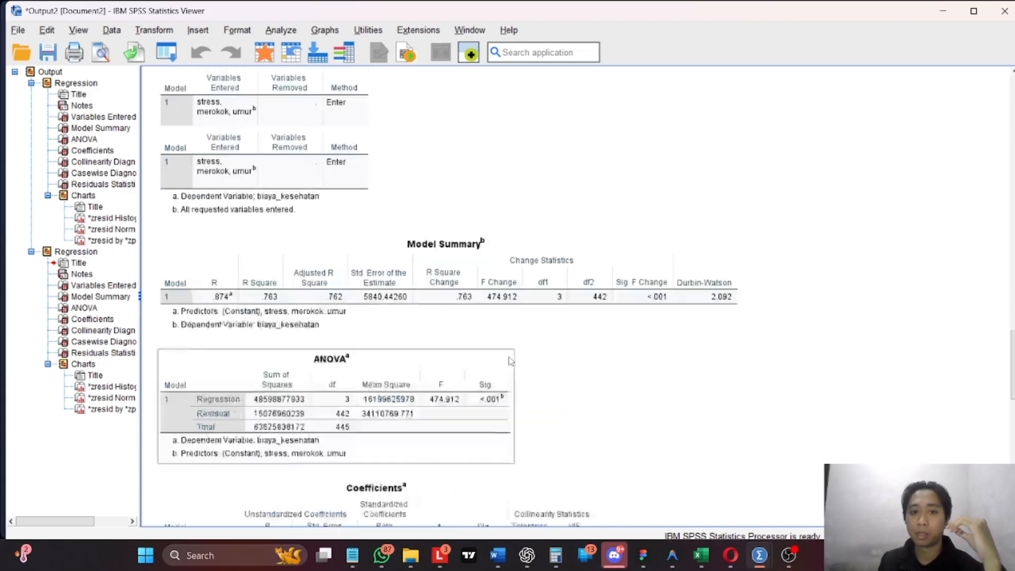
{"action": "scroll", "coordinate": [538, 333], "scroll_direction": "up", "scroll_amount": 4}
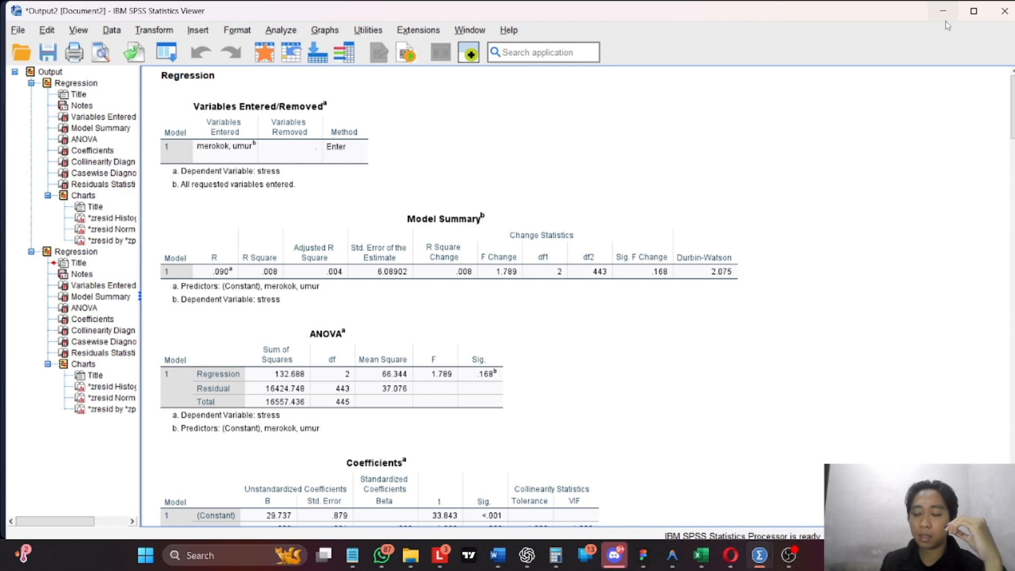
- Switch to the browser and read the required interpretations in the assignment PDF and the hypotheses in the Model ETS Multivariat PDF
{"action": "left_click", "coordinate": [733, 565]}
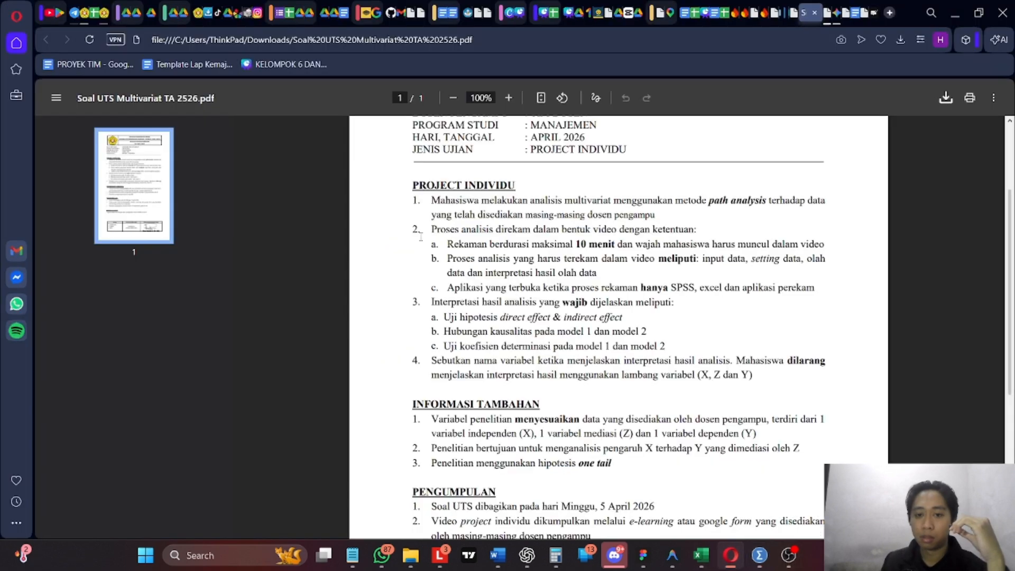
{"action": "scroll", "coordinate": [529, 337], "scroll_direction": "down", "scroll_amount": 3}
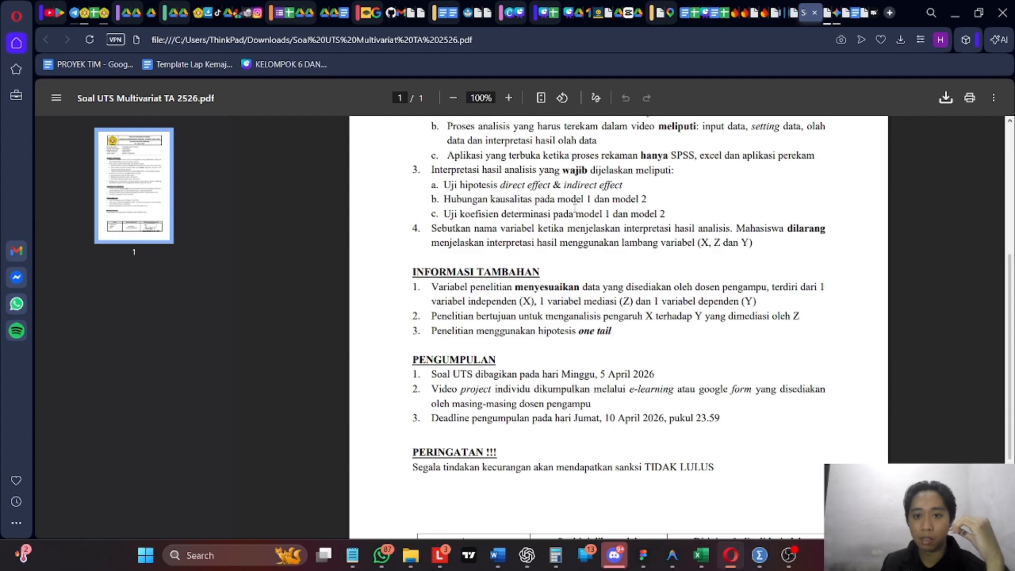
{"action": "left_click", "coordinate": [829, 13]}
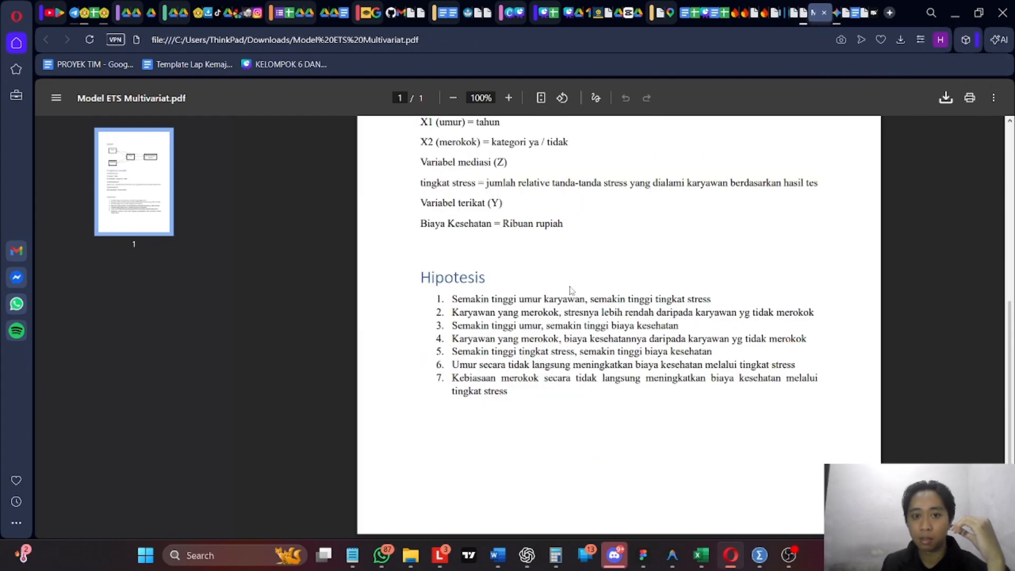
{"action": "left_click", "coordinate": [804, 13]}
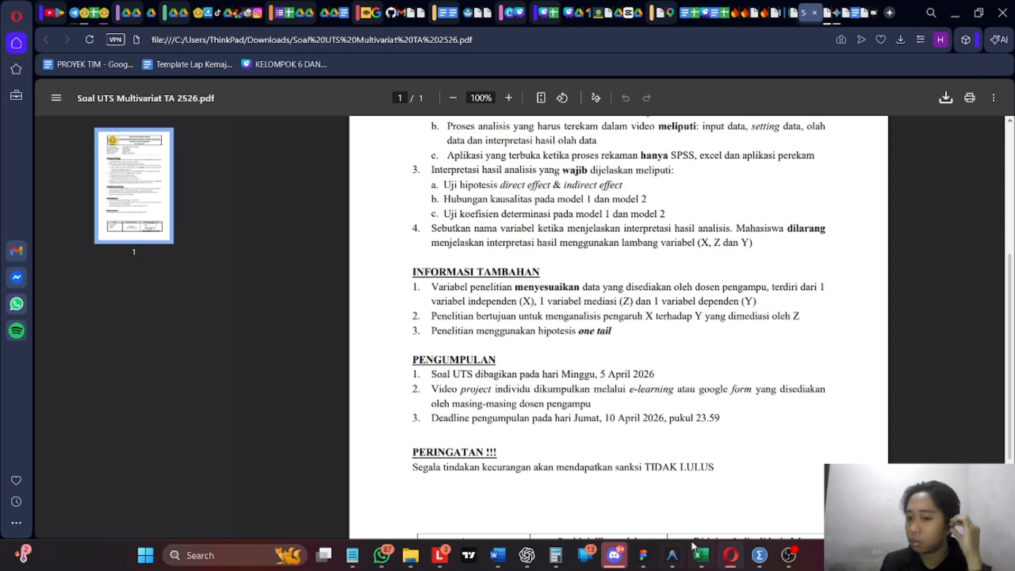
- Switch to Excel and review the umur and merokok results under the Pengaruh Tidak Langsung heading
{"action": "mouse_move", "coordinate": [701, 556]}
{"action": "left_click", "coordinate": [717, 502]}
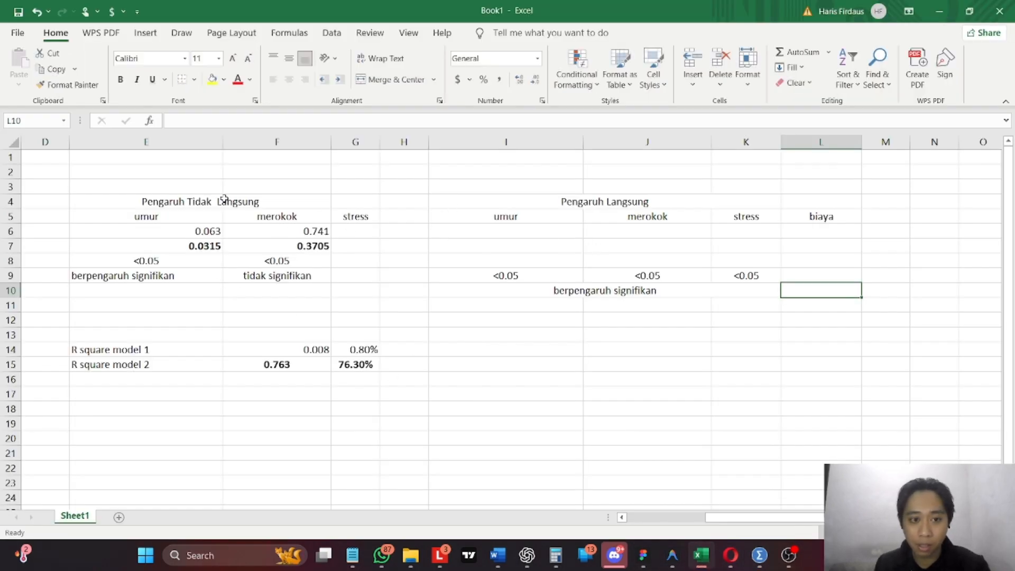
{"action": "left_click_drag", "start_coordinate": [209, 227], "coordinate": [303, 269]}
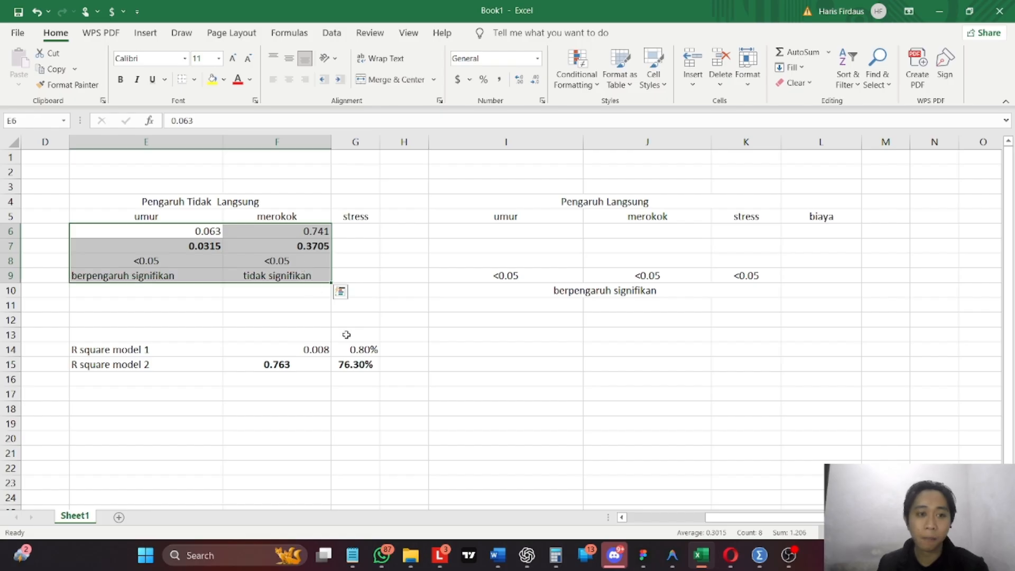
{"action": "left_click", "coordinate": [349, 336]}
{"action": "left_click_drag", "start_coordinate": [151, 218], "coordinate": [158, 271]}
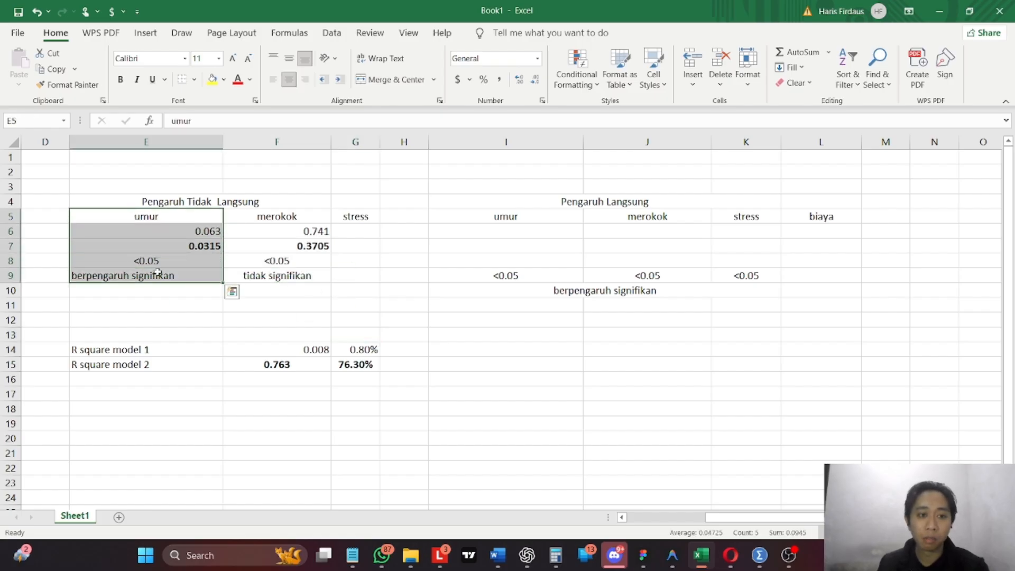
{"action": "left_click", "coordinate": [194, 318]}
{"action": "left_click_drag", "start_coordinate": [209, 230], "coordinate": [210, 297]}
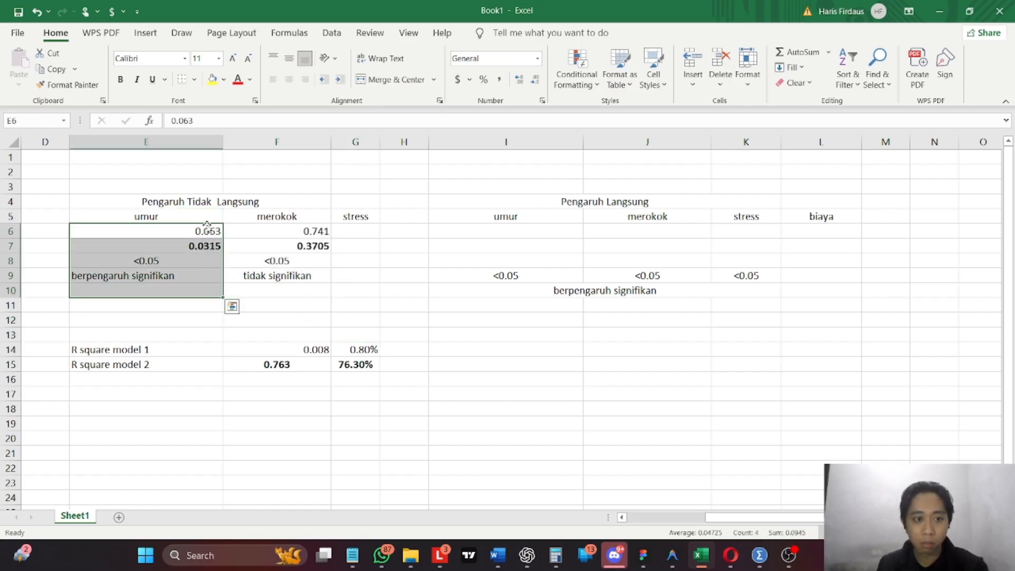
{"action": "left_click_drag", "start_coordinate": [207, 217], "coordinate": [196, 295]}
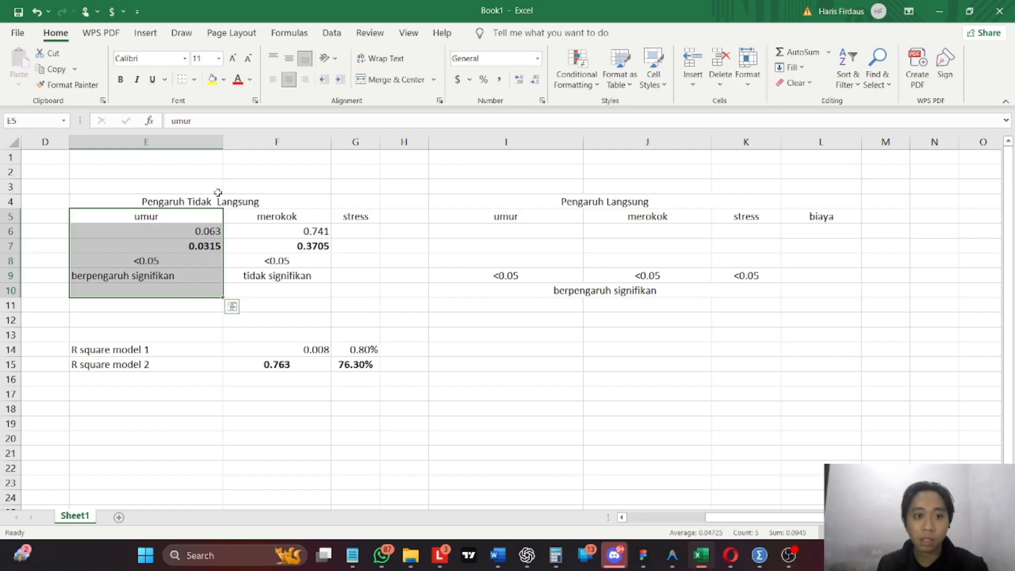
{"action": "left_click", "coordinate": [238, 204]}
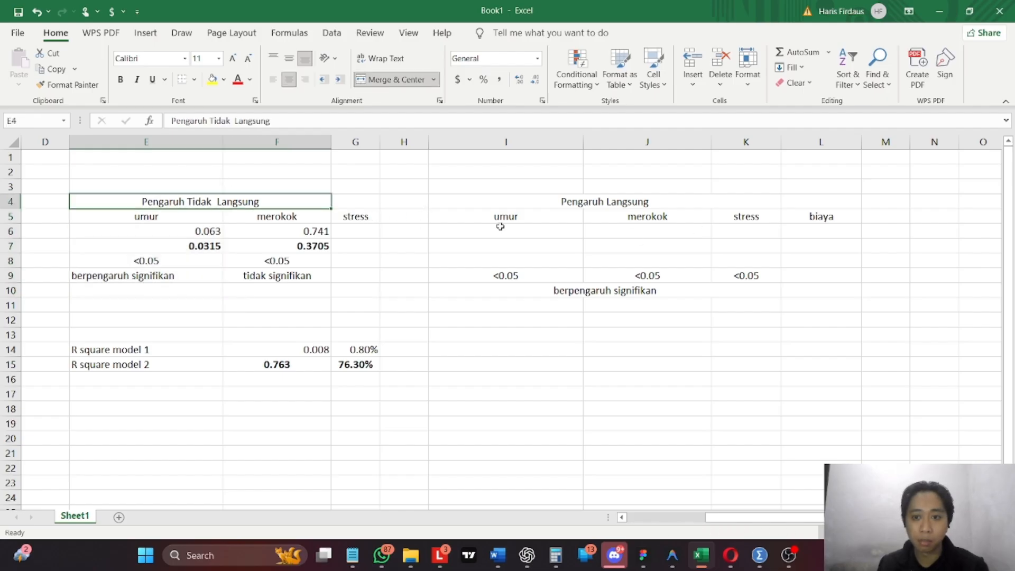
- Add the column header "biaya" in H5, beside stress in the indirect effect table
{"action": "left_click", "coordinate": [407, 218]}
{"action": "type", "text": "biaya"}
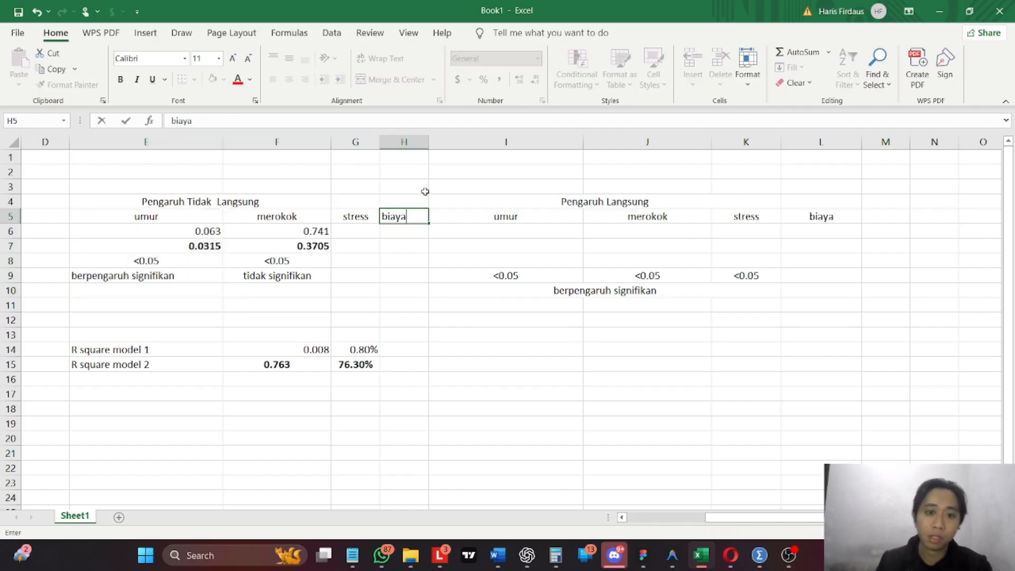
{"action": "left_click", "coordinate": [365, 273]}
{"action": "left_click", "coordinate": [359, 221]}
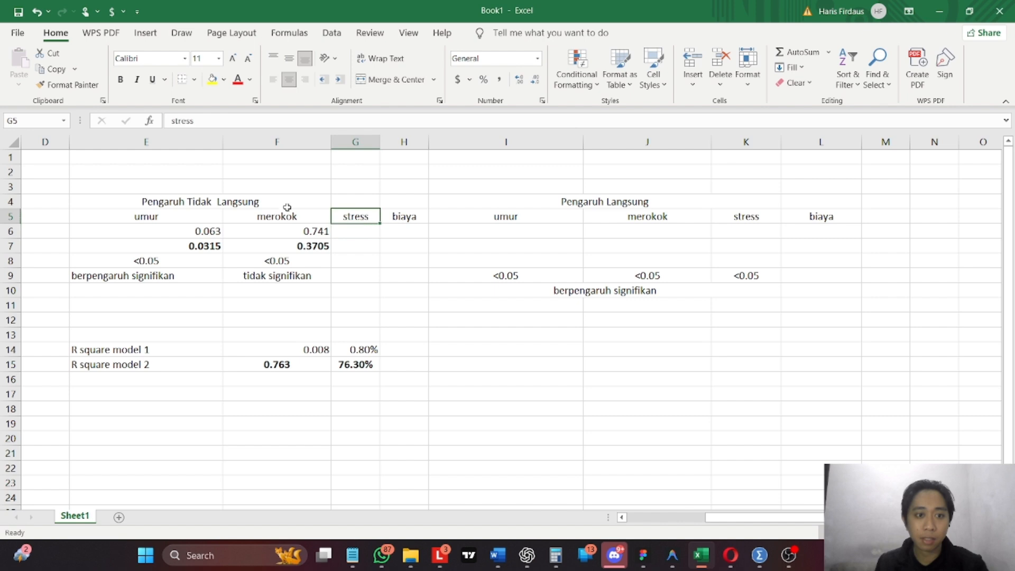
- Examine the indirect effects of umur and merokok against the stress and biaya headers
{"action": "left_click_drag", "start_coordinate": [177, 217], "coordinate": [179, 279]}
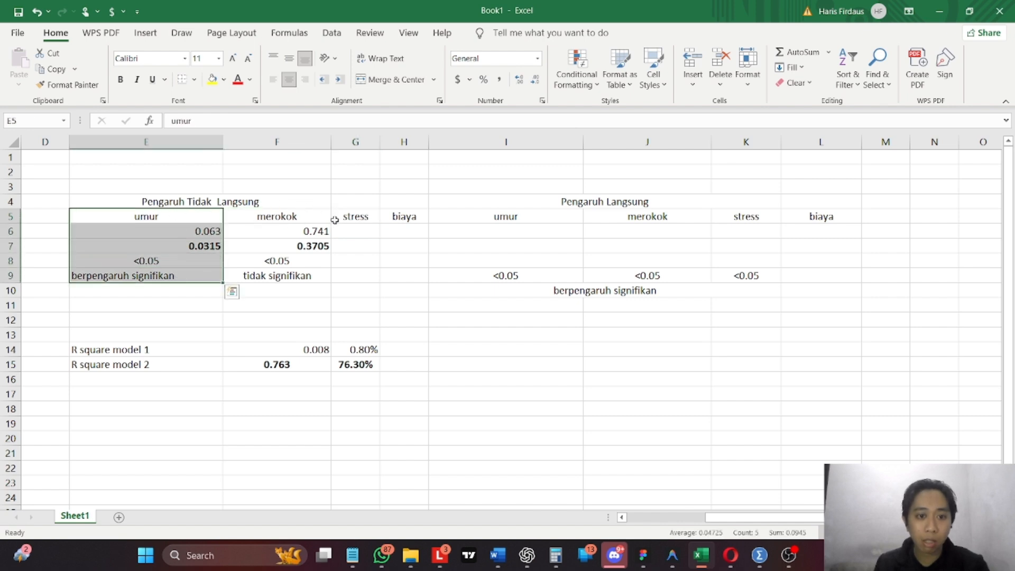
{"action": "left_click", "coordinate": [357, 217]}
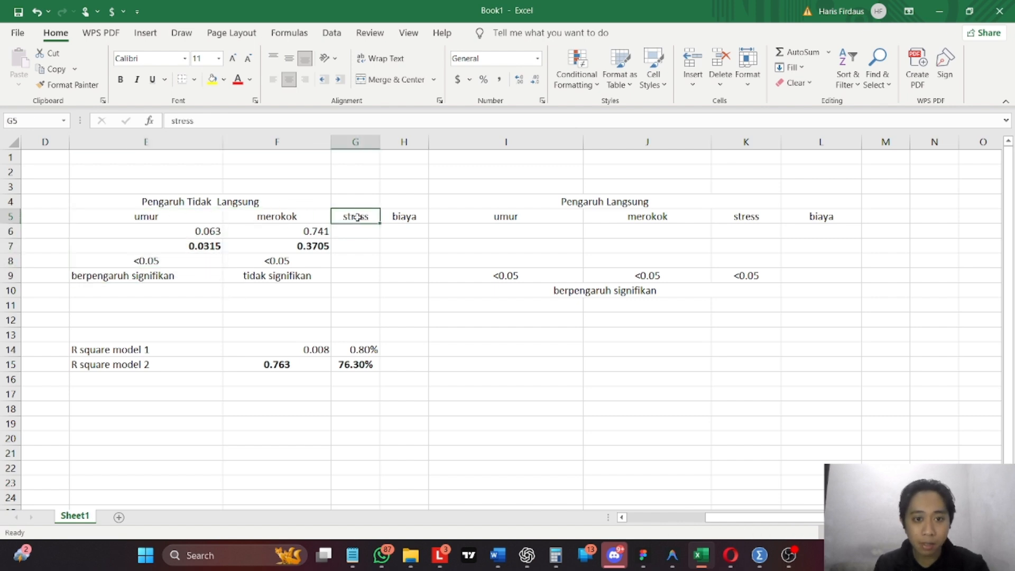
{"action": "left_click", "coordinate": [411, 217]}
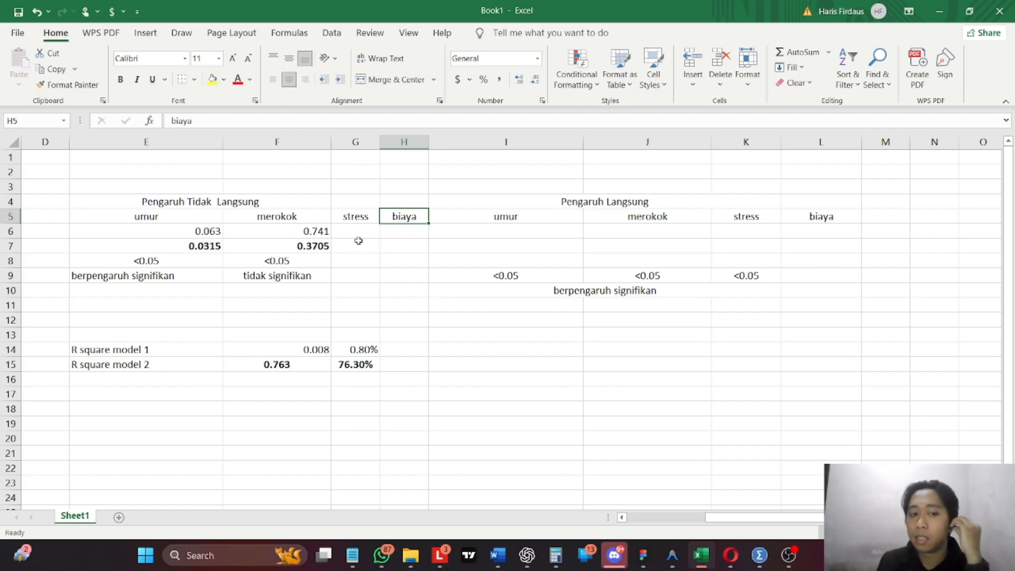
{"action": "left_click_drag", "start_coordinate": [186, 219], "coordinate": [192, 275]}
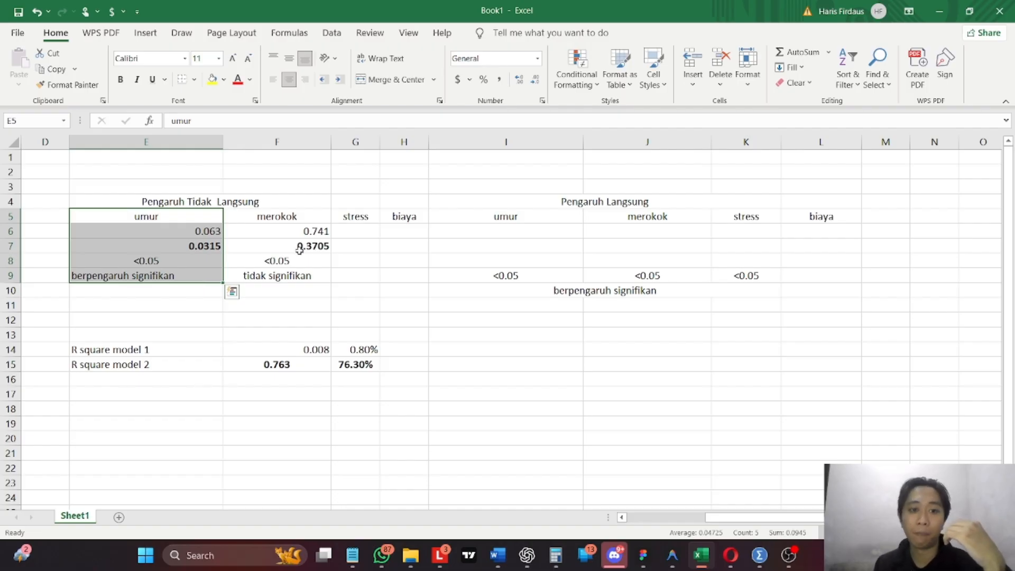
{"action": "left_click_drag", "start_coordinate": [294, 214], "coordinate": [302, 278]}
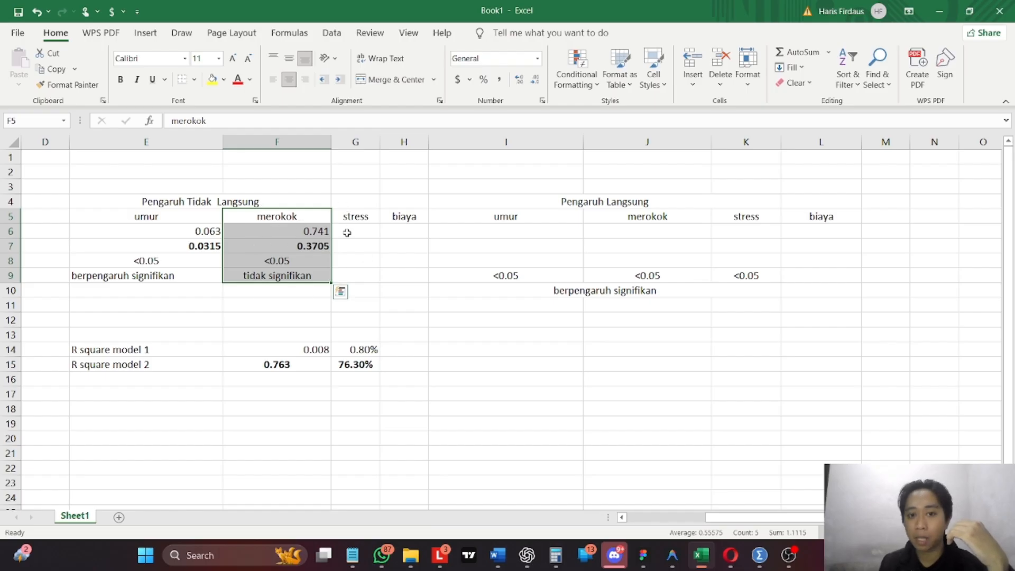
{"action": "left_click", "coordinate": [412, 221]}
{"action": "left_click", "coordinate": [295, 220]}
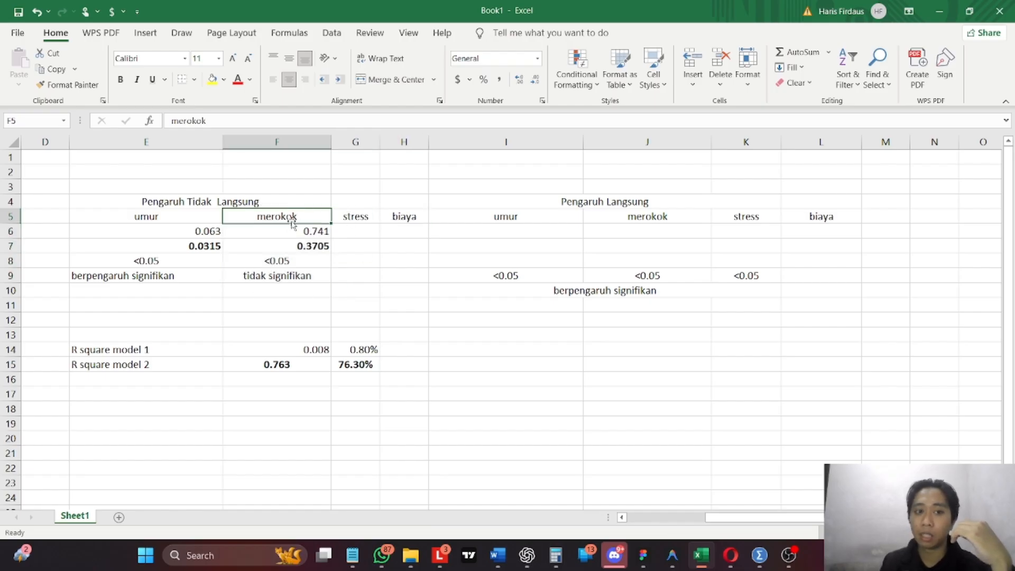
- Make the "Pengaruh Tidak Langsung" heading in E4 bold
{"action": "left_click_drag", "start_coordinate": [212, 204], "coordinate": [254, 212]}
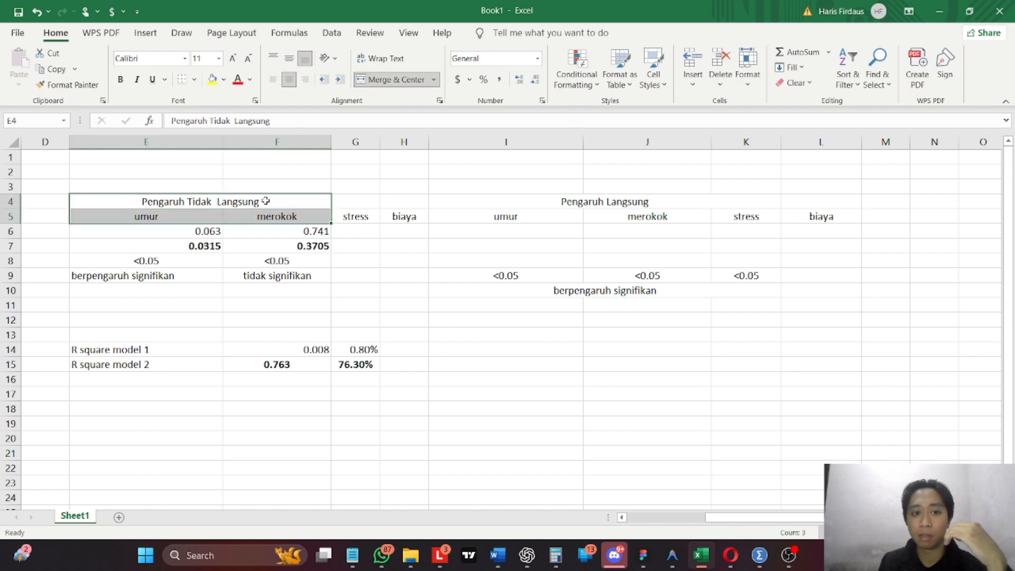
{"action": "left_click", "coordinate": [201, 200]}
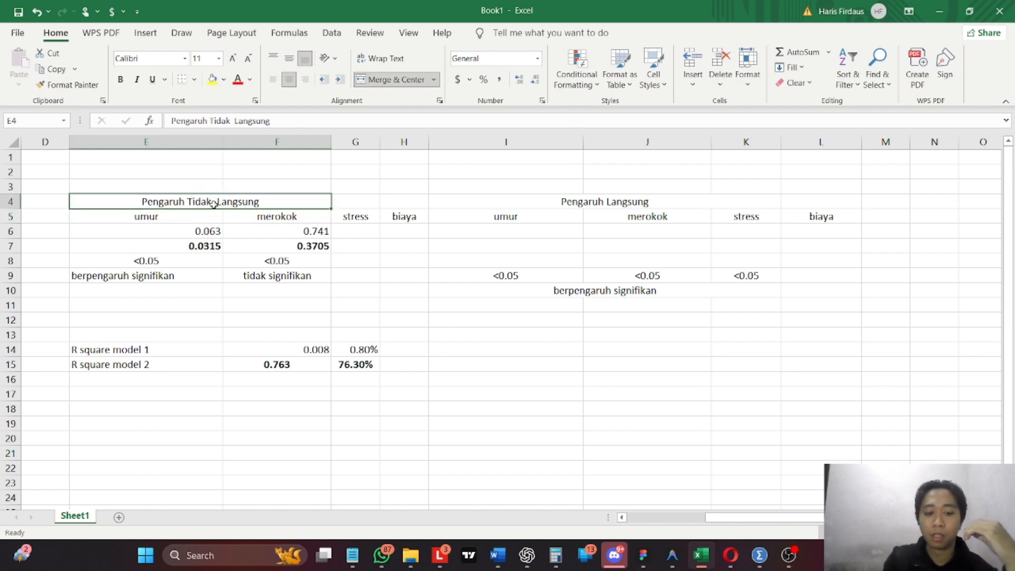
{"action": "key", "text": "ctrl+b"}
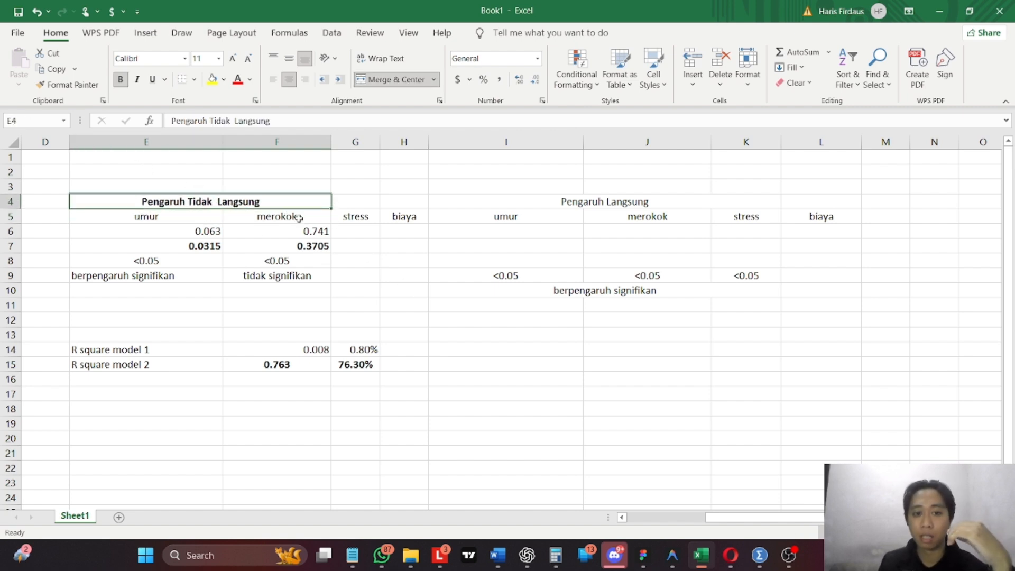
- Review the merokok column F5:F9 together with the biaya header and the stress column G5:G9
{"action": "left_click_drag", "start_coordinate": [299, 218], "coordinate": [311, 285]}
{"action": "left_click", "coordinate": [405, 217]}
{"action": "left_click_drag", "start_coordinate": [290, 214], "coordinate": [296, 283]}
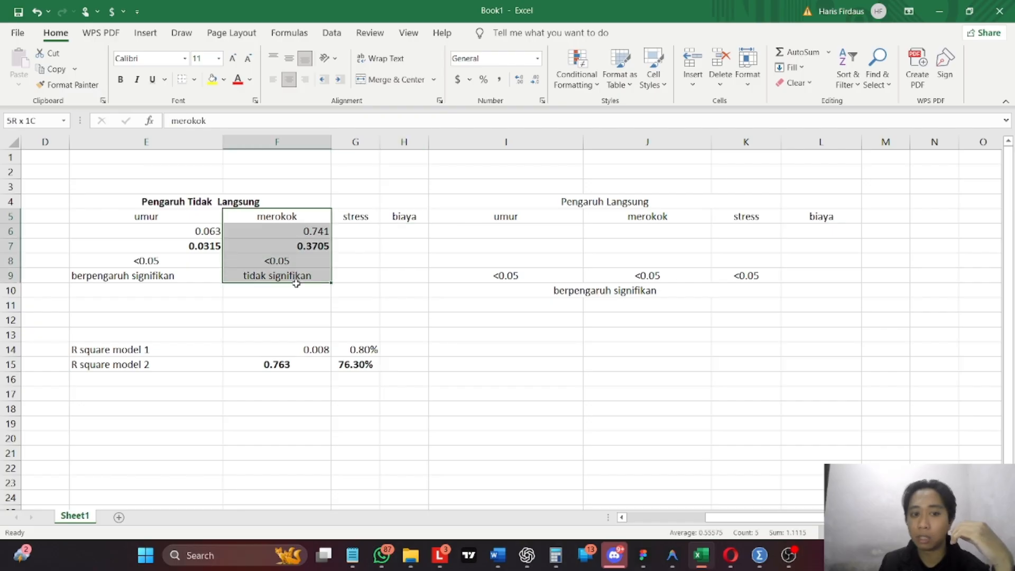
{"action": "left_click_drag", "start_coordinate": [368, 219], "coordinate": [364, 282]}
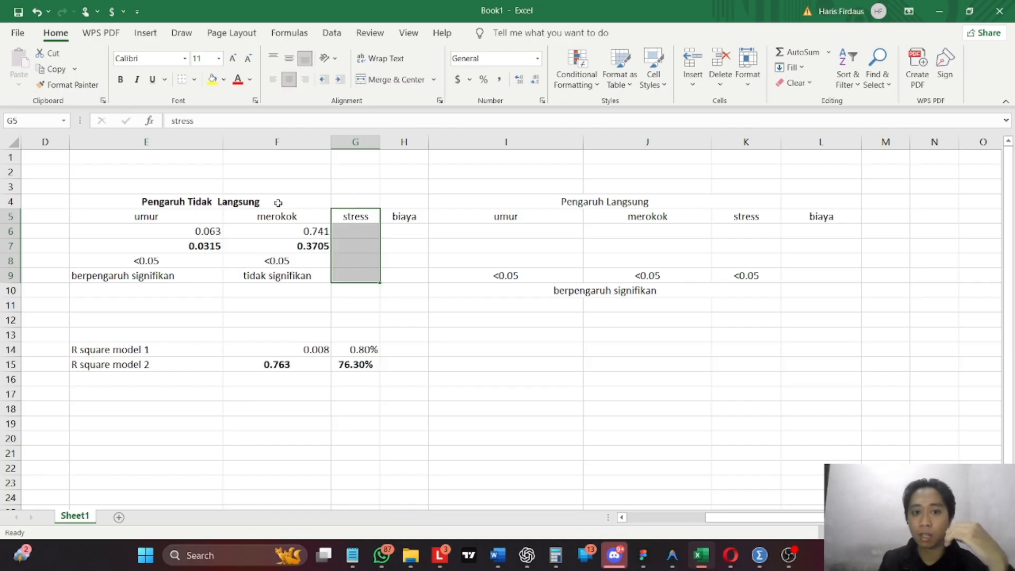
- Review the stress and biaya headers, the merokok column and the stress column in the indirect effect table
{"action": "left_click", "coordinate": [369, 213]}
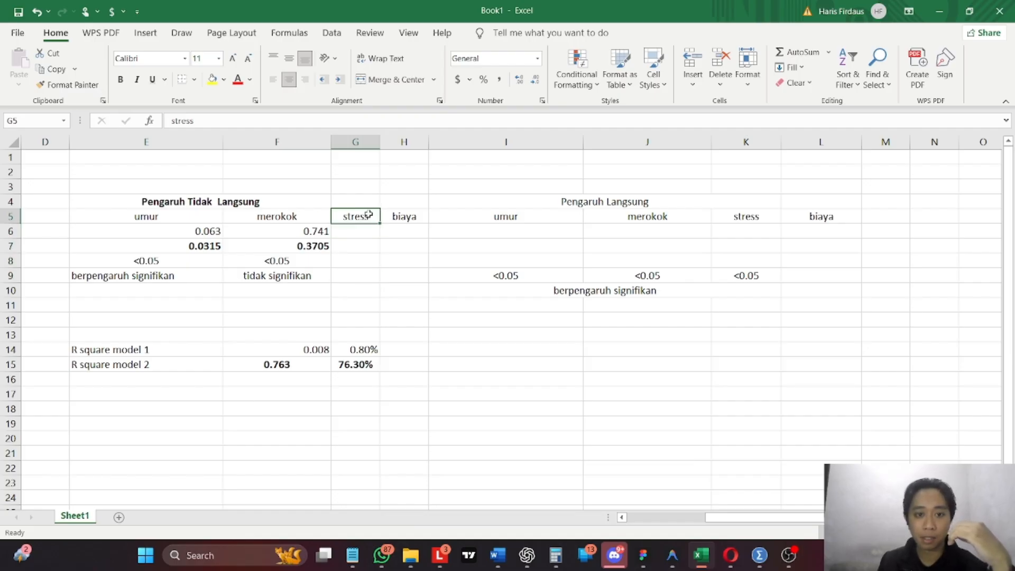
{"action": "left_click", "coordinate": [402, 214]}
{"action": "left_click", "coordinate": [363, 211]}
{"action": "left_click_drag", "start_coordinate": [291, 211], "coordinate": [284, 290]}
{"action": "left_click_drag", "start_coordinate": [371, 216], "coordinate": [363, 268]}
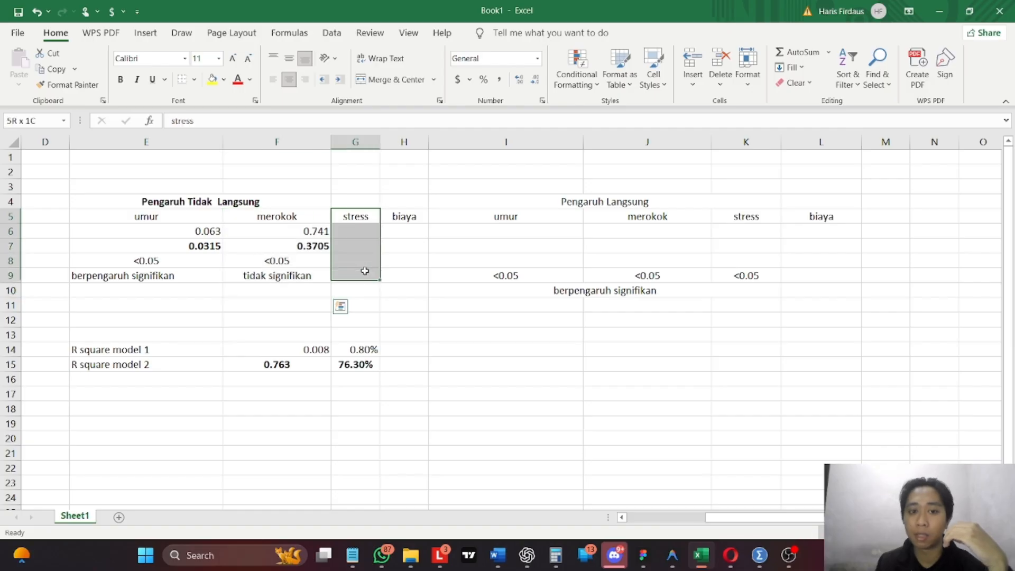
{"action": "left_click", "coordinate": [311, 215]}
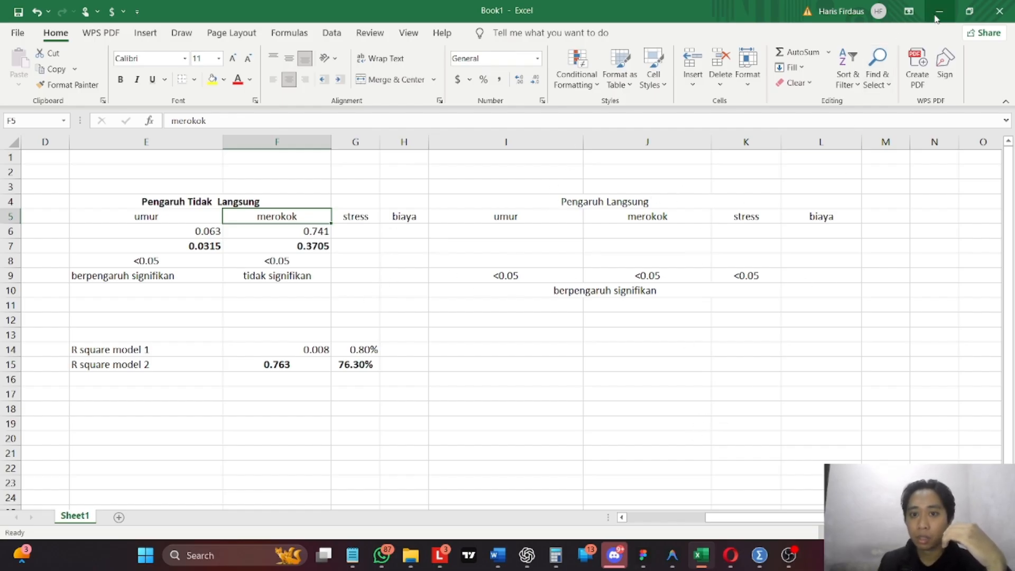
- Review the umur, merokok and stress columns of the "Pengaruh Langsung" table
{"action": "left_click_drag", "start_coordinate": [529, 218], "coordinate": [542, 275]}
{"action": "left_click_drag", "start_coordinate": [663, 215], "coordinate": [664, 275]}
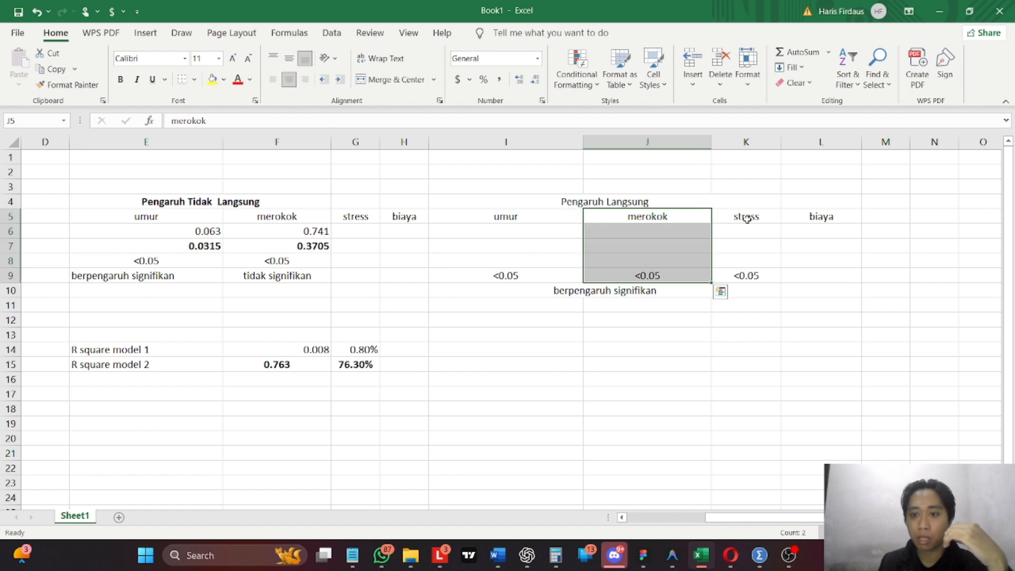
{"action": "left_click_drag", "start_coordinate": [747, 218], "coordinate": [747, 290]}
{"action": "left_click", "coordinate": [498, 220]}
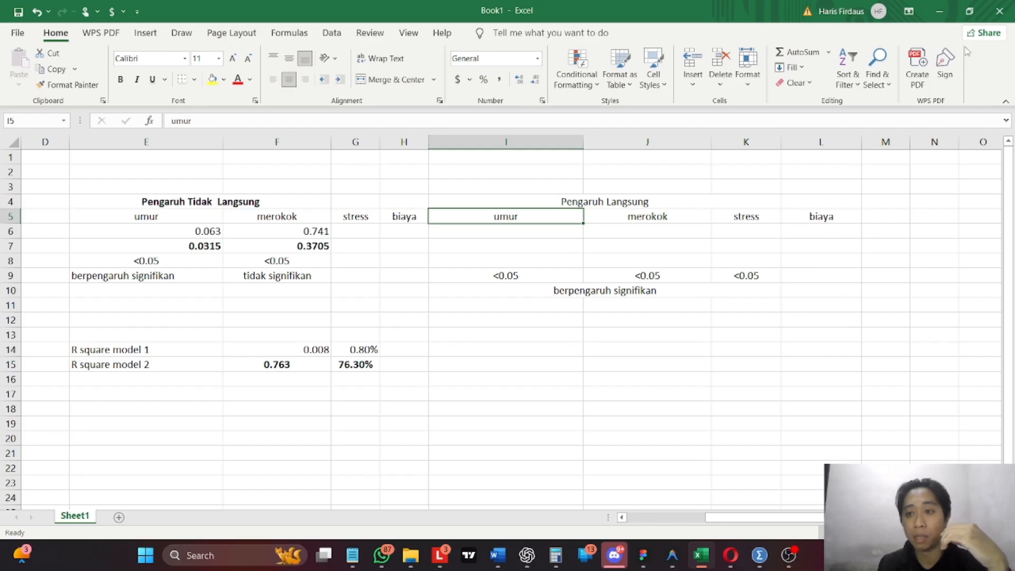
- Switch to the SPSS output viewer and examine the Coefficients table of the regression on biaya_kesehatan
{"action": "left_click", "coordinate": [939, 11]}
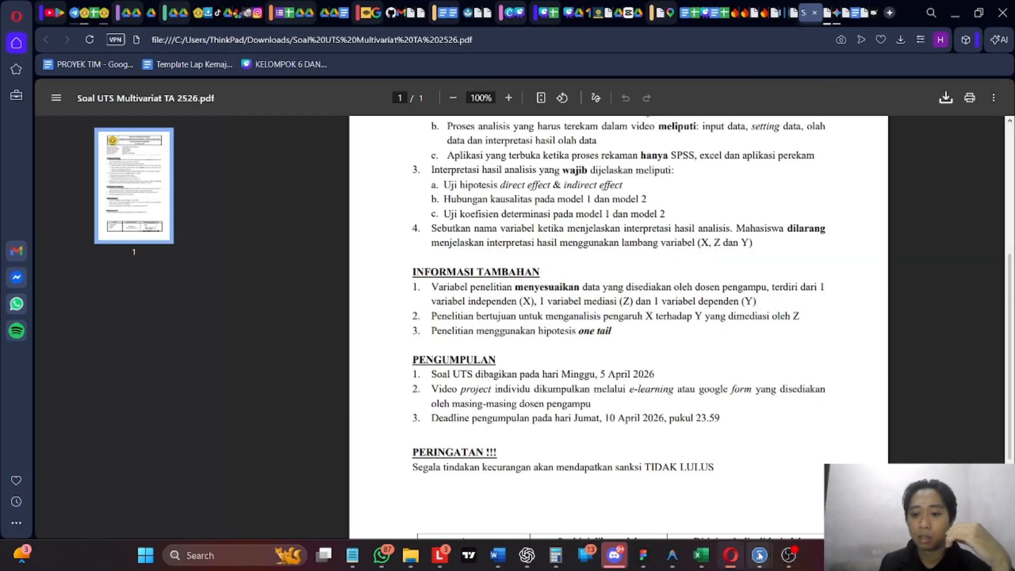
{"action": "mouse_move", "coordinate": [760, 555]}
{"action": "left_click", "coordinate": [796, 484]}
{"action": "scroll", "coordinate": [462, 340], "scroll_direction": "down", "scroll_amount": 5}
{"action": "scroll", "coordinate": [462, 340], "scroll_direction": "down", "scroll_amount": 20}
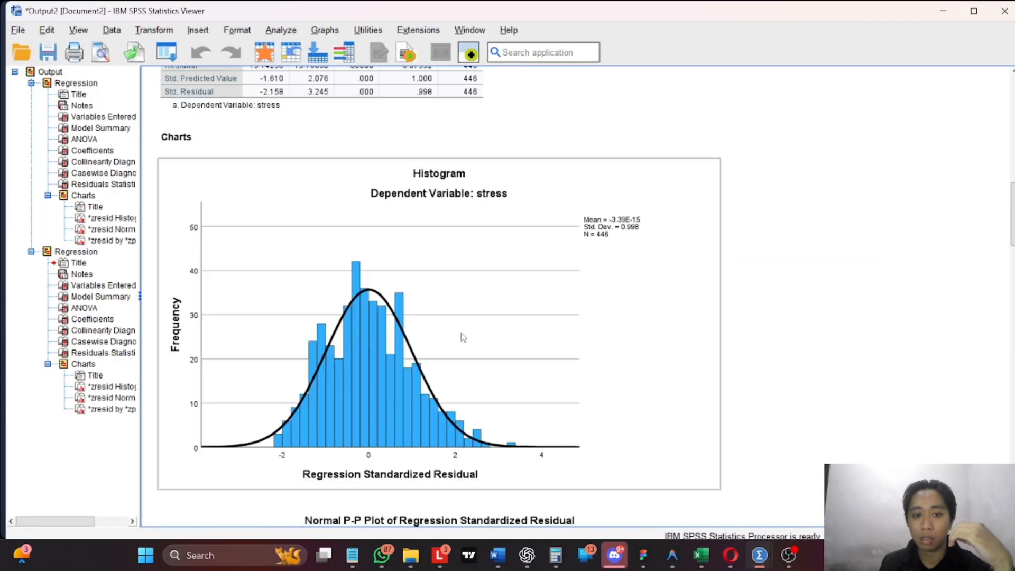
{"action": "scroll", "coordinate": [466, 332], "scroll_direction": "up", "scroll_amount": 3}
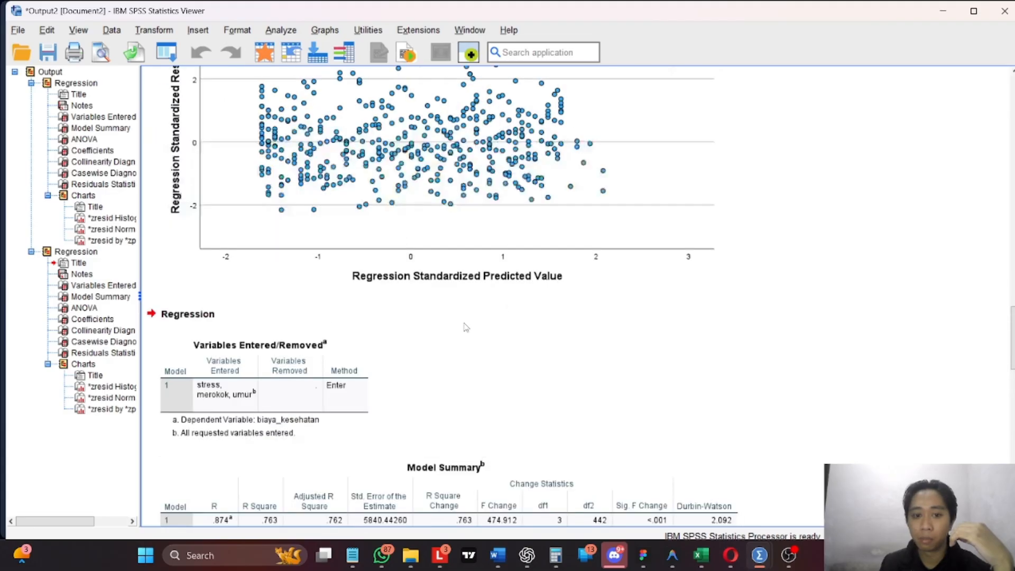
{"action": "scroll", "coordinate": [466, 332], "scroll_direction": "down", "scroll_amount": 6}
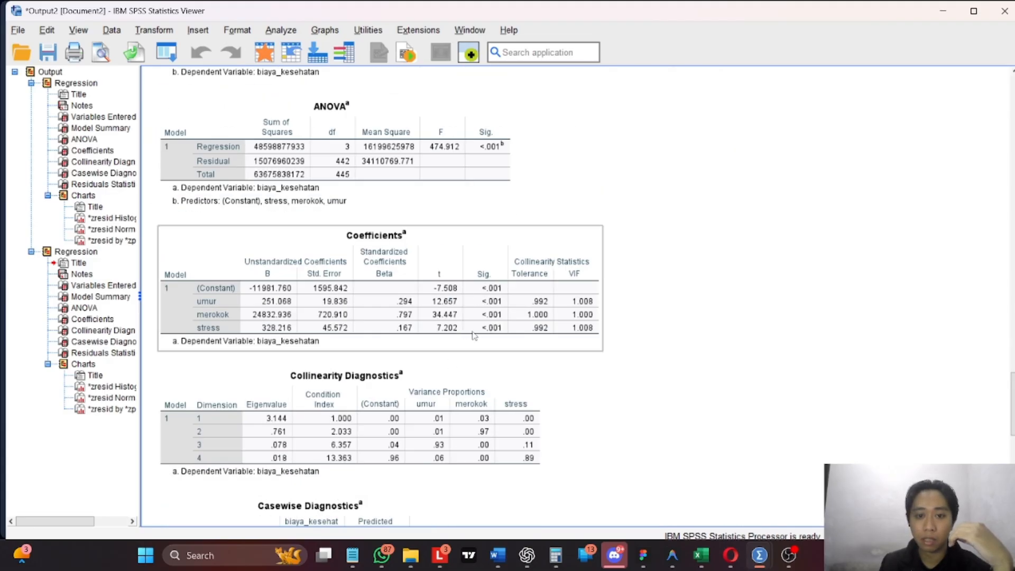
{"action": "left_click", "coordinate": [944, 7]}
- Return to the Excel workbook and review the R square rows of model 1 and model 2
{"action": "mouse_move", "coordinate": [770, 549]}
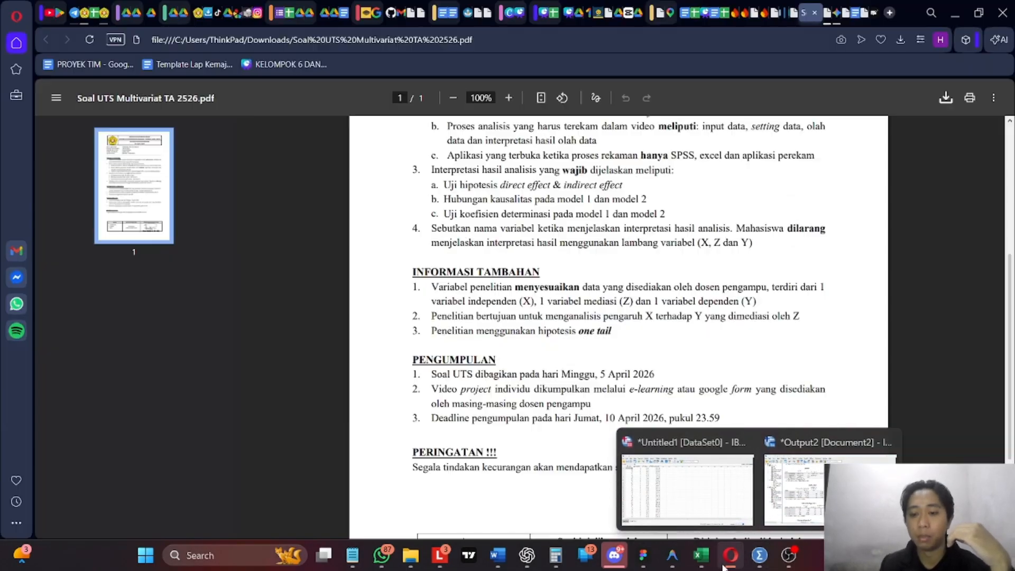
{"action": "mouse_move", "coordinate": [701, 555]}
{"action": "left_click", "coordinate": [716, 504]}
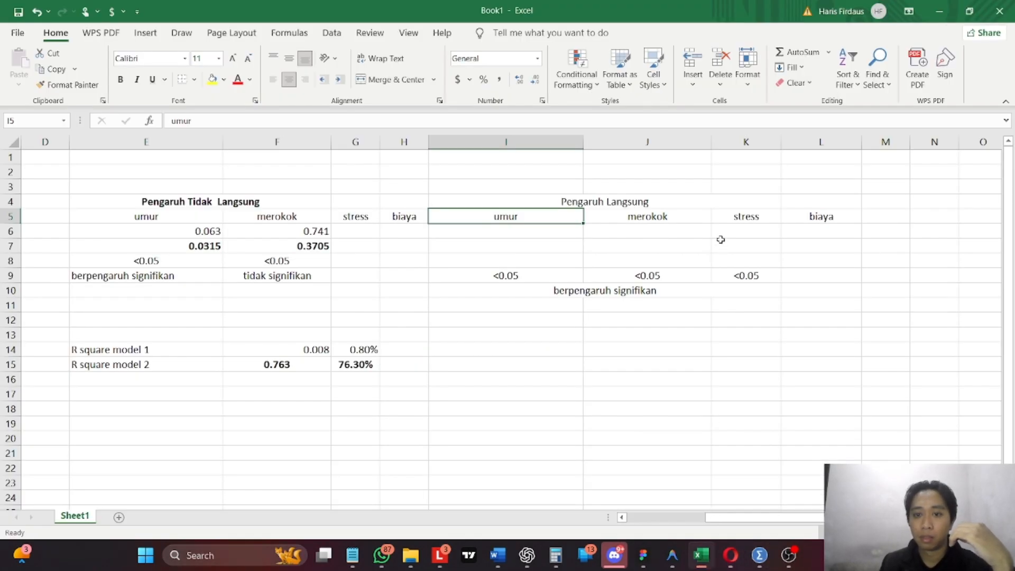
{"action": "left_click_drag", "start_coordinate": [137, 350], "coordinate": [373, 352]}
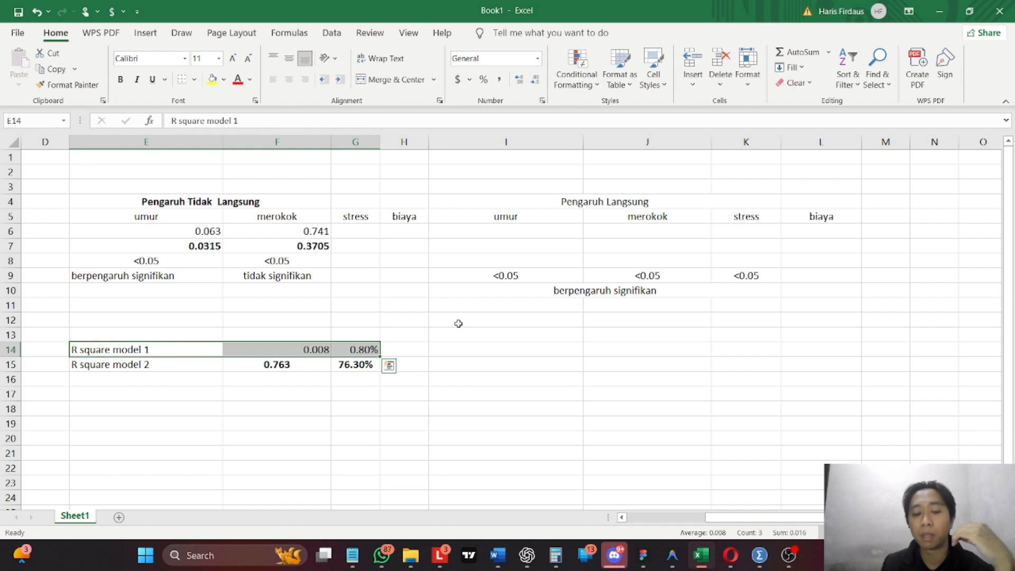
{"action": "left_click", "coordinate": [160, 367]}
{"action": "left_click", "coordinate": [273, 366]}
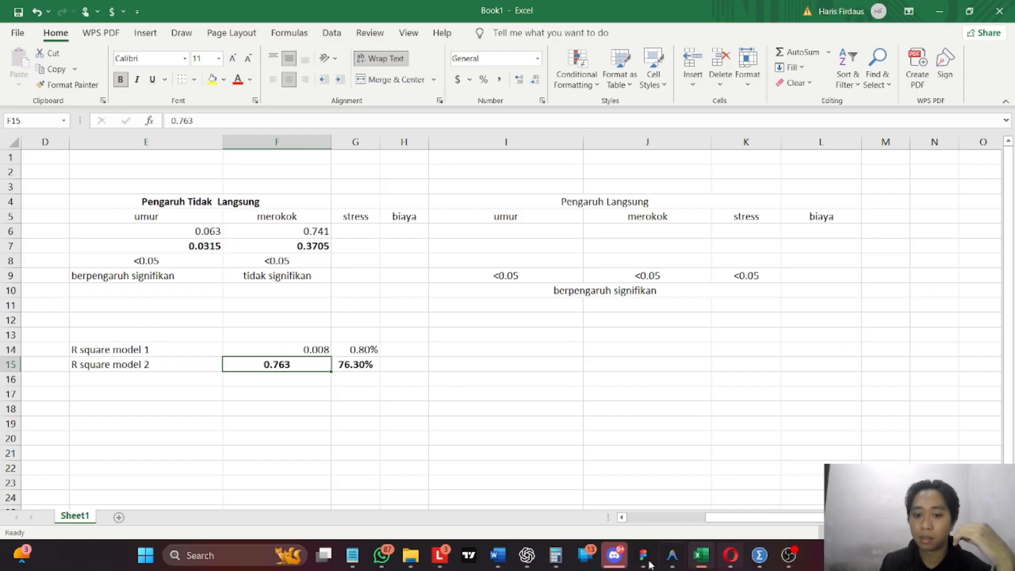
- Switch to the Word document containing the HIPOTESIS list
{"action": "left_click", "coordinate": [506, 562]}
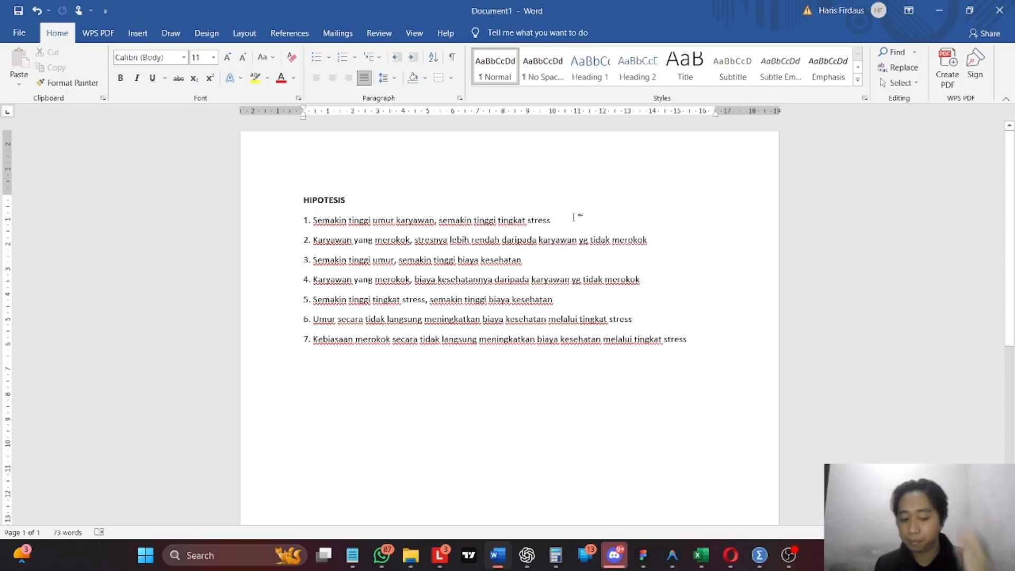
{"action": "scroll", "coordinate": [559, 289], "scroll_direction": "up", "scroll_amount": 5, "text": "ctrl"}
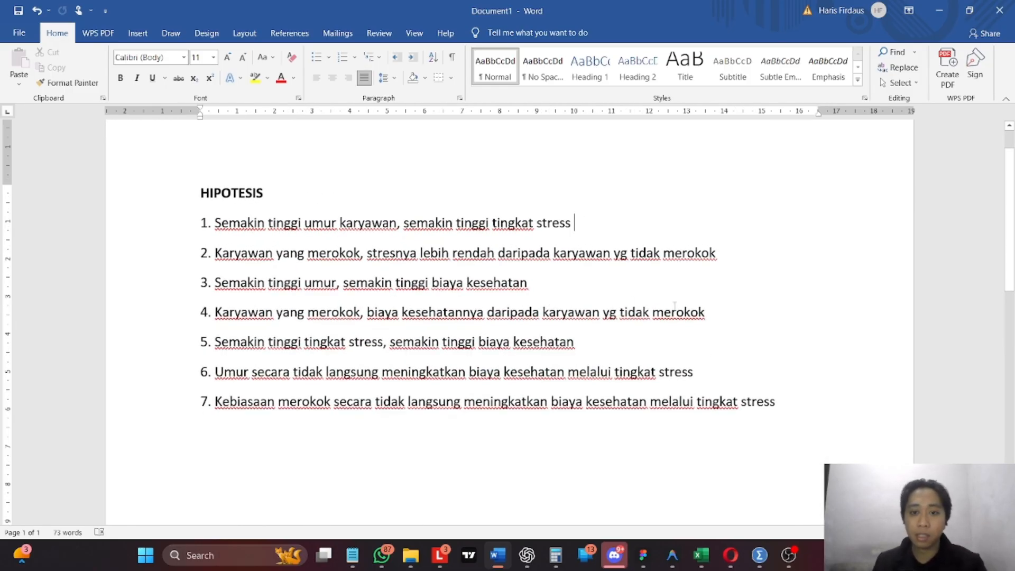
{"action": "type", "text": "(("}
{"action": "key", "text": "BackSpace"}
{"action": "key", "text": "BackSpace"}
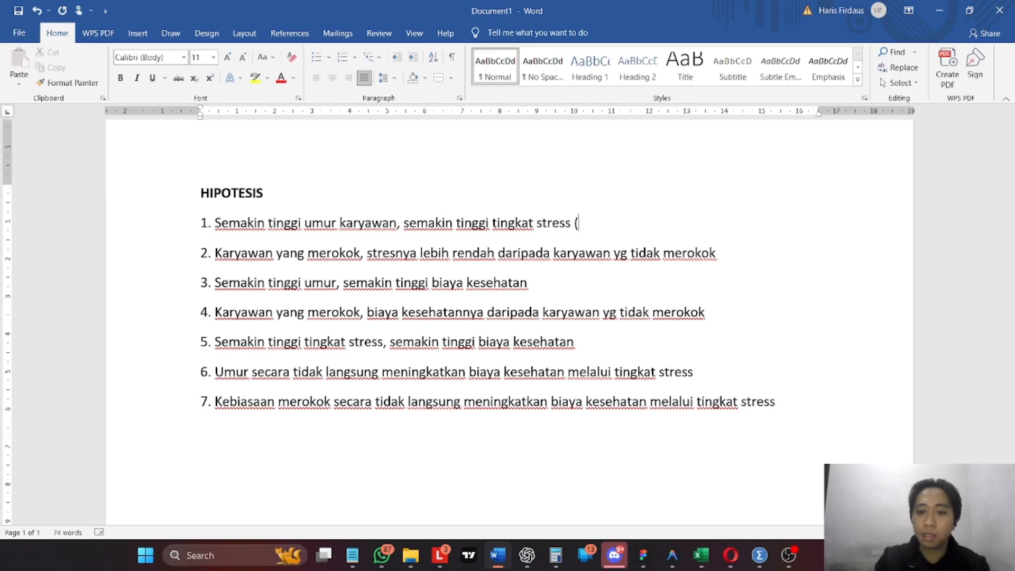
{"action": "type", "text": "betul"}
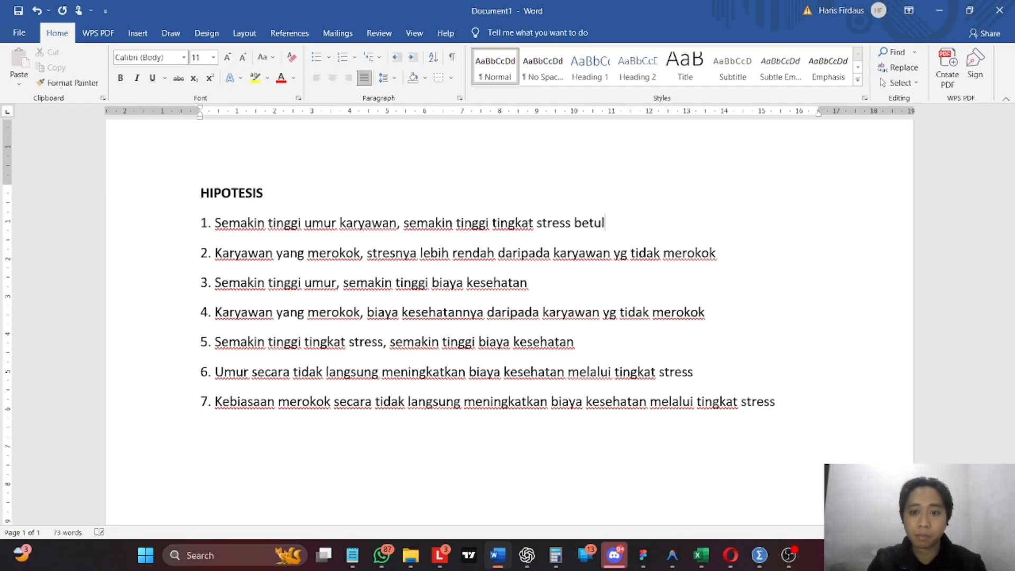
{"action": "key", "text": "BackSpace"}
{"action": "key", "text": "BackSpace"}
{"action": "key", "text": "BackSpace"}
{"action": "key", "text": "BackSpace"}
{"action": "key", "text": "BackSpace"}
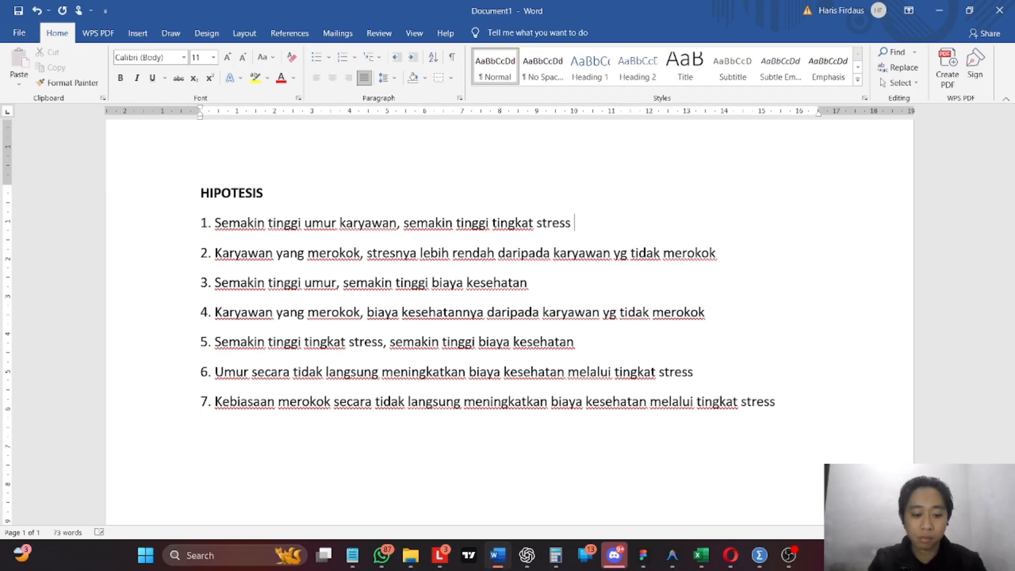
- Append a bold "BENAR" verdict to the end of hypothesis 1 about umur and stress
{"action": "key", "text": "ctrl+b"}
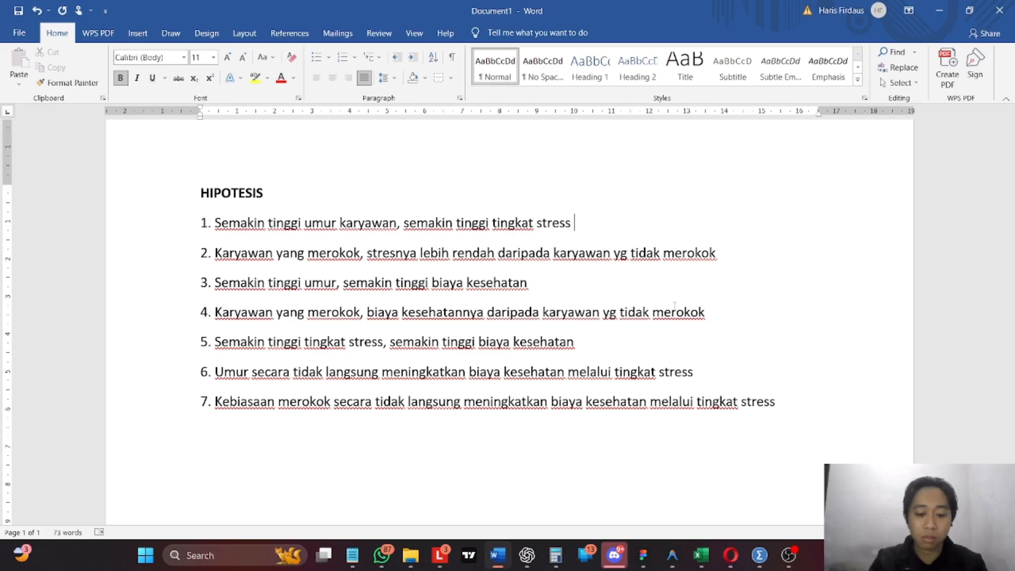
{"action": "type", "text": "BENAR"}
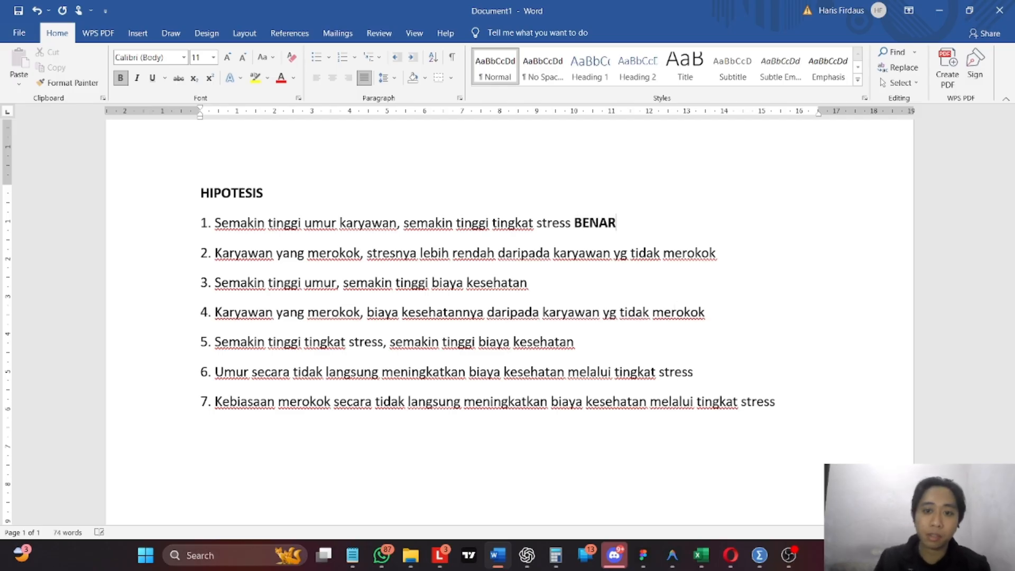
- Append the verdict "TIDAK BENAR" to hypothesis 2 and make it bold
{"action": "left_click", "coordinate": [778, 254]}
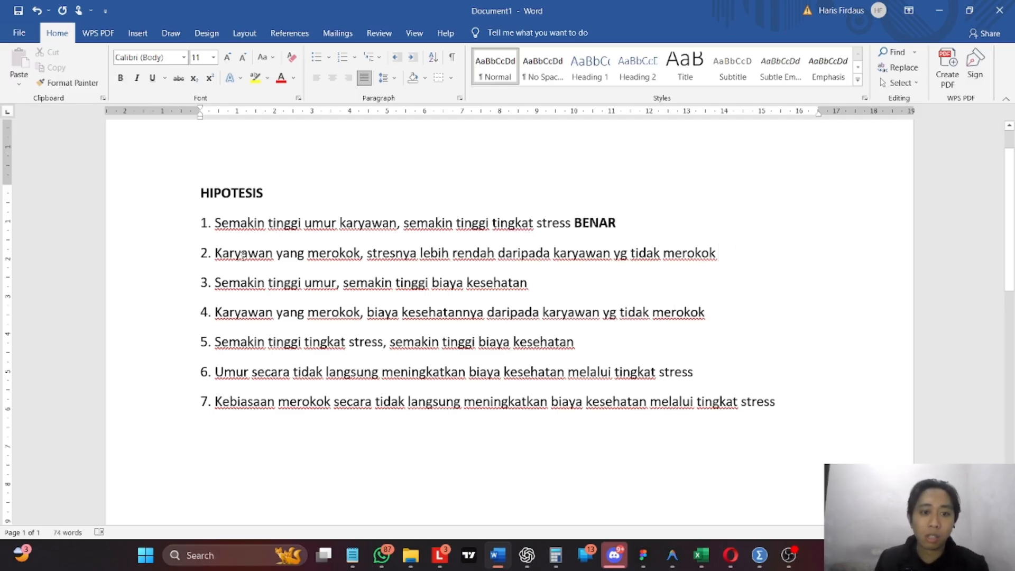
{"action": "left_click_drag", "start_coordinate": [215, 254], "coordinate": [719, 257]}
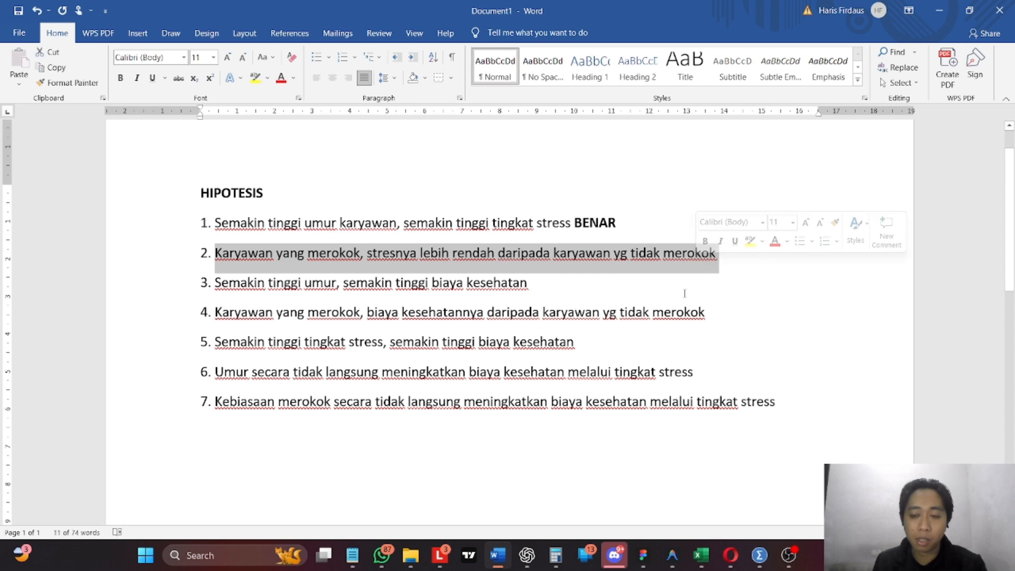
{"action": "left_click", "coordinate": [738, 255]}
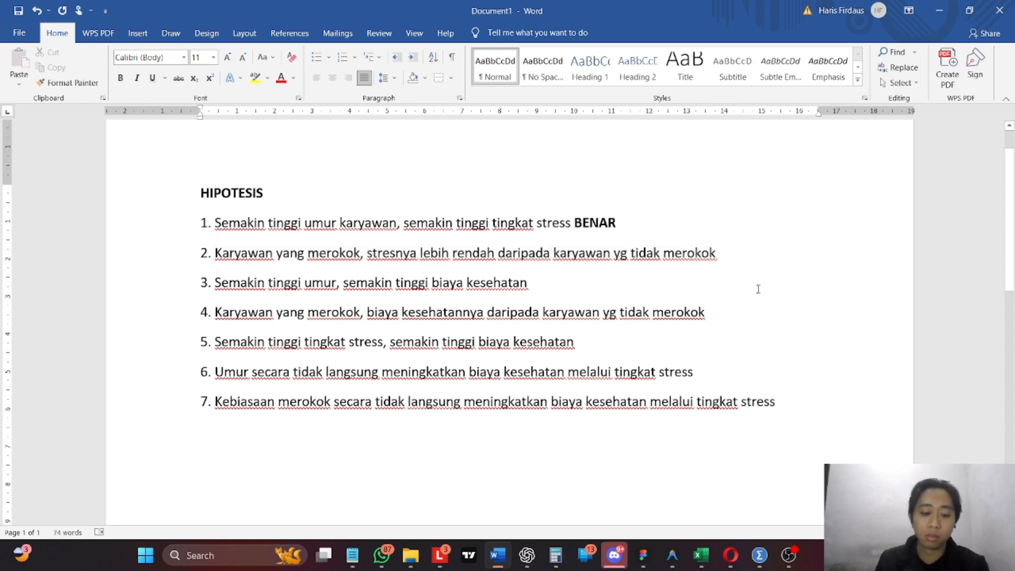
{"action": "type", "text": "TIDAK"}
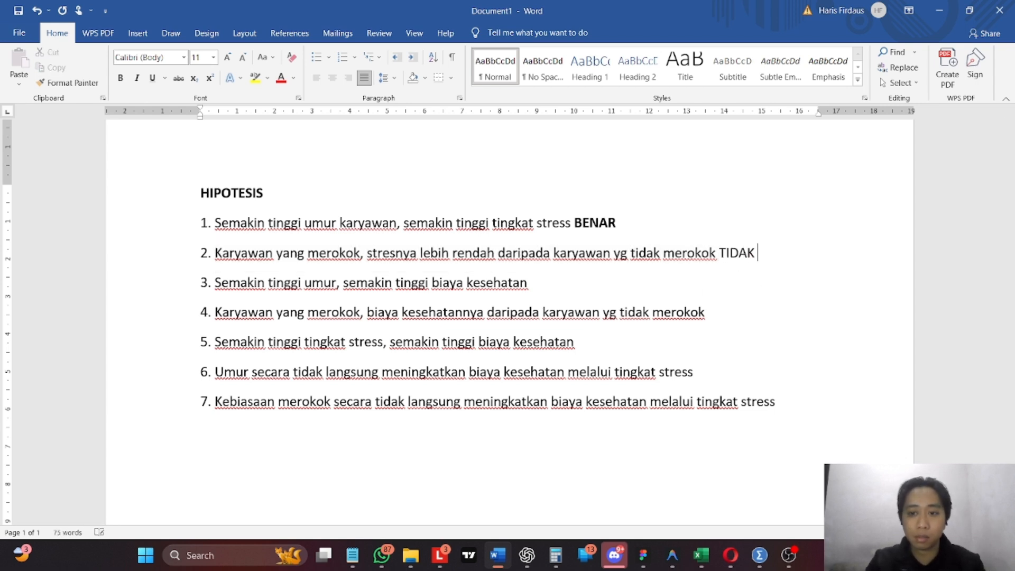
{"action": "type", "text": " BENAR"}
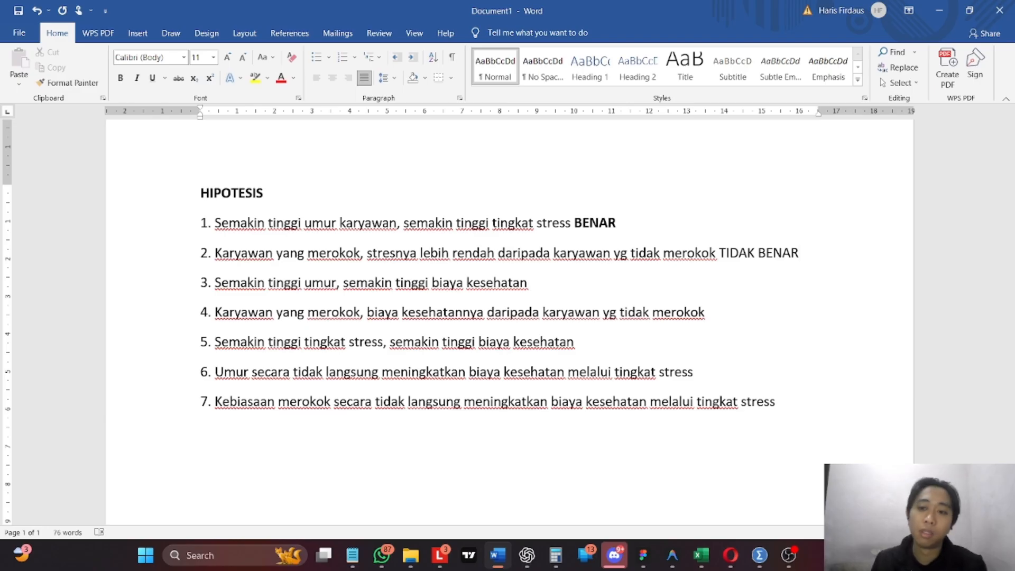
{"action": "left_click_drag", "start_coordinate": [721, 254], "coordinate": [801, 254]}
{"action": "key", "text": "ctrl+b"}
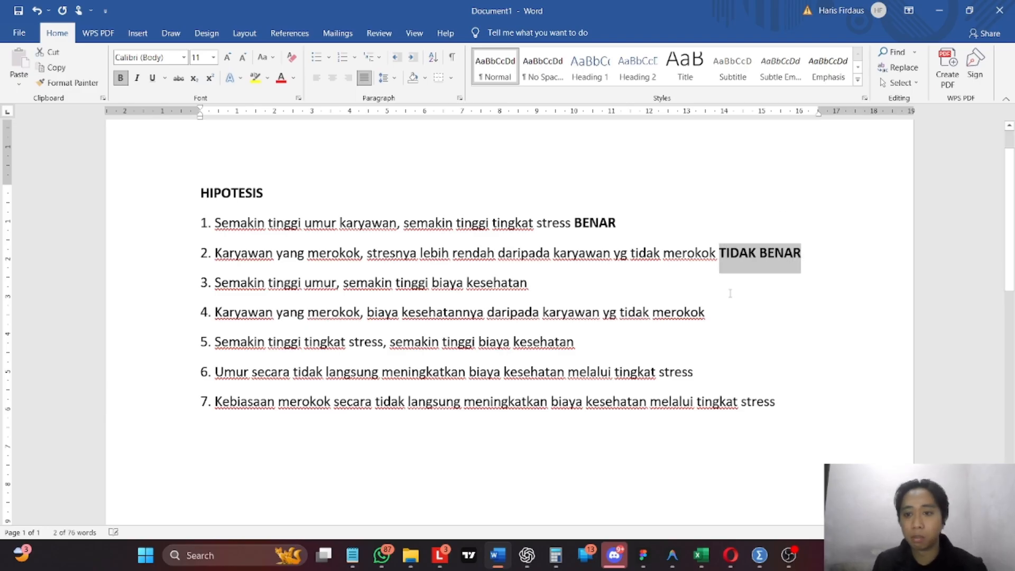
- Append a bold "BENAR" verdict to the end of each of hypotheses 3, 4 and 5
{"action": "left_click", "coordinate": [565, 294]}
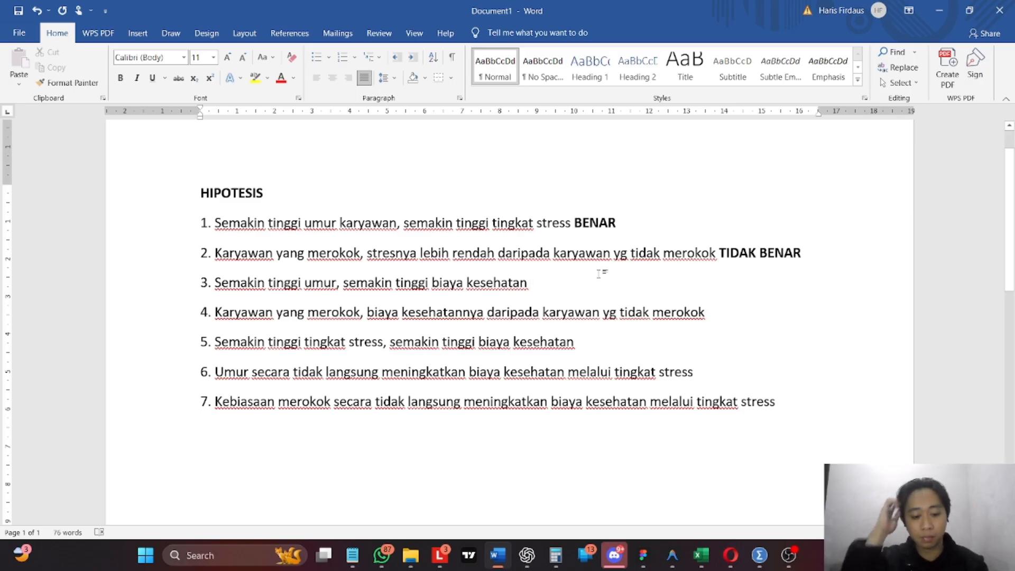
{"action": "key", "text": "ctrl+b"}
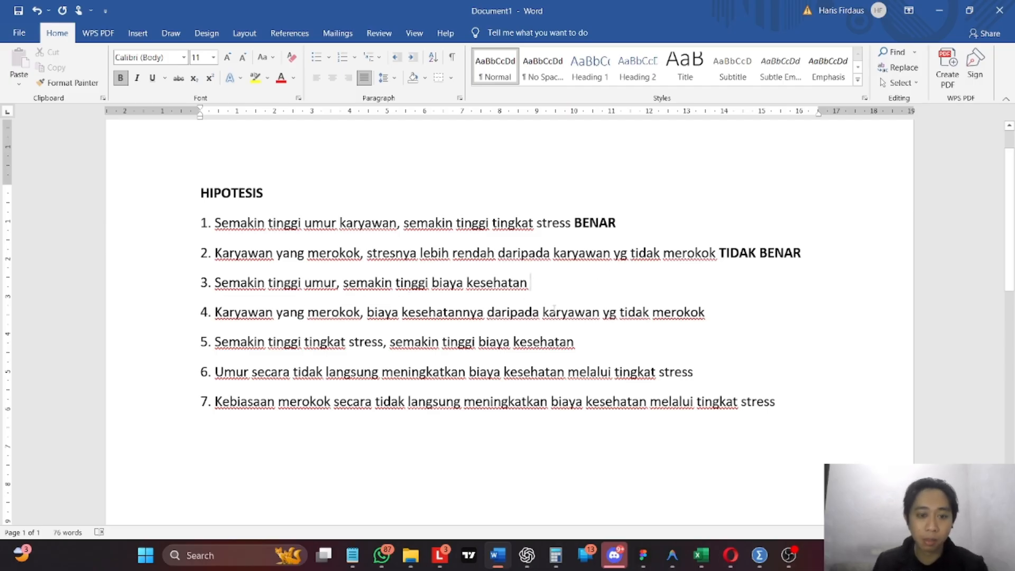
{"action": "type", "text": "BENAR"}
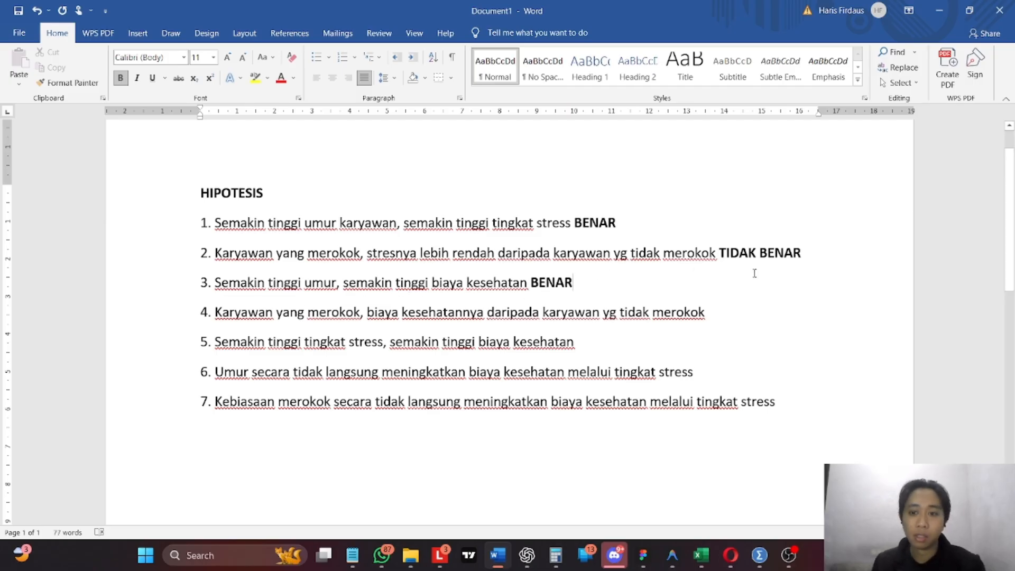
{"action": "left_click", "coordinate": [737, 314]}
{"action": "key", "text": "ctrl+b"}
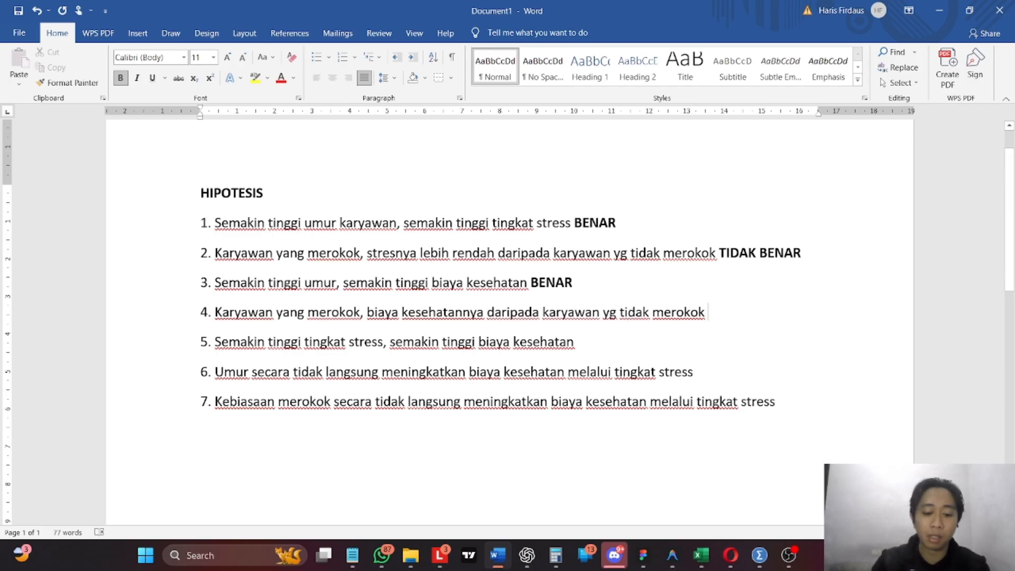
{"action": "type", "text": "BENAR"}
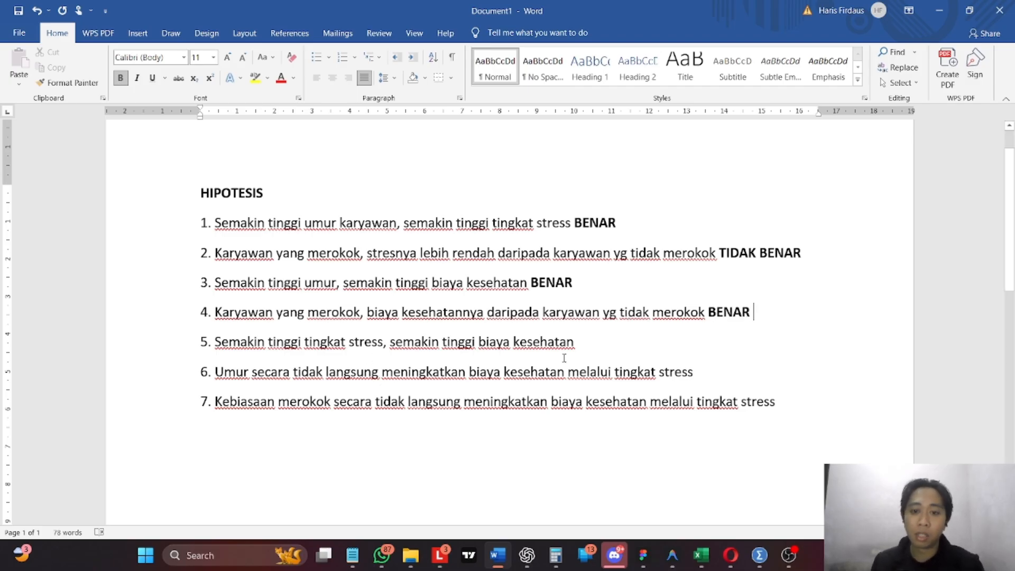
{"action": "left_click", "coordinate": [629, 347]}
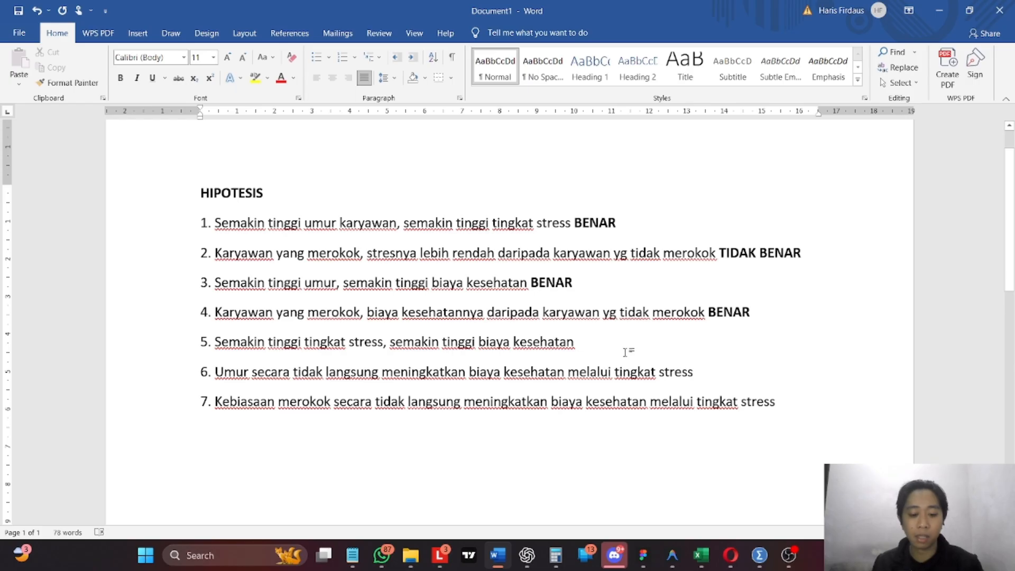
{"action": "key", "text": "ctrl+b"}
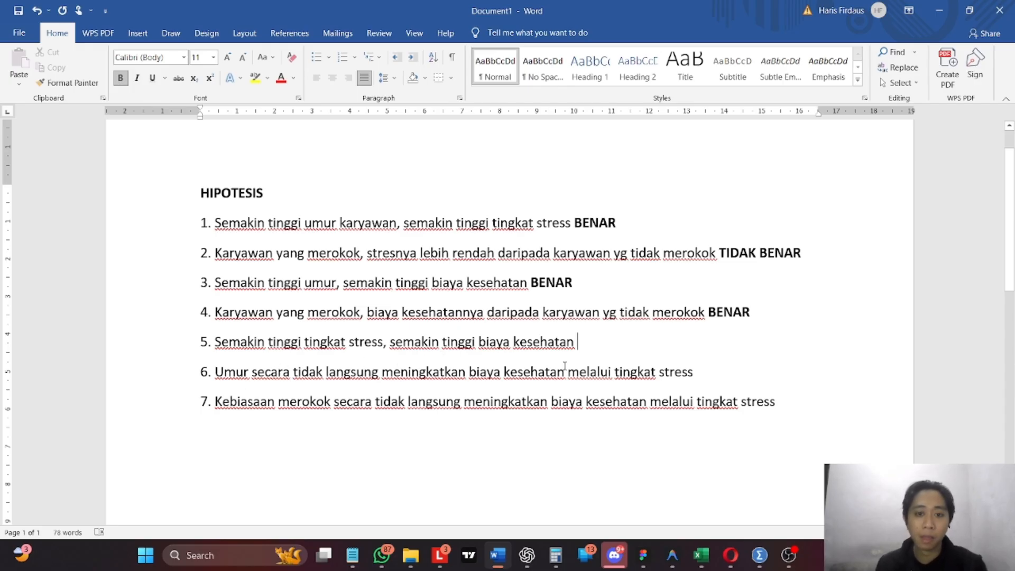
{"action": "type", "text": "BENAR"}
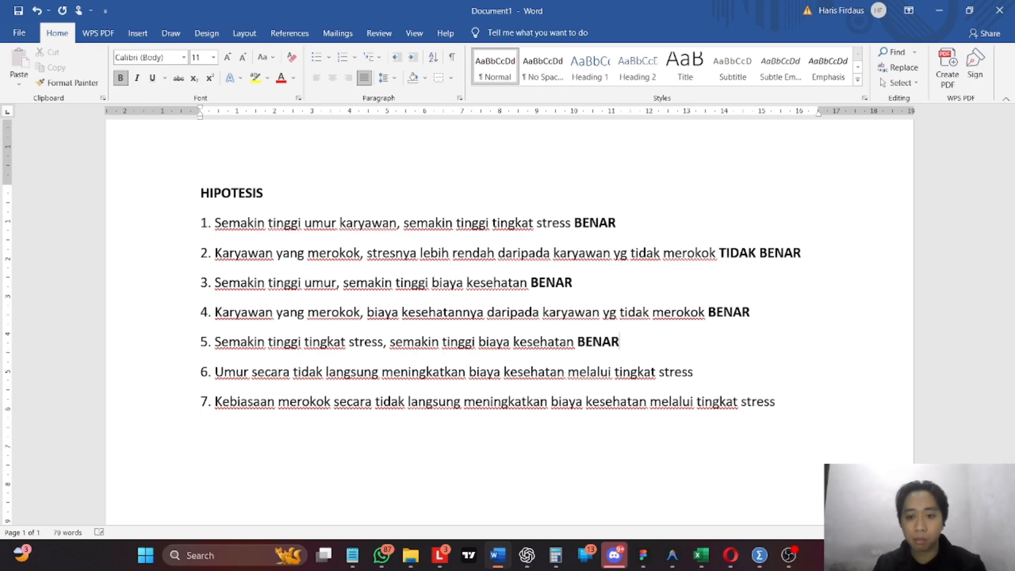
- Append a bold "BENAR" verdict to the end of hypothesis 6 about umur raising health costs through stress
{"action": "left_click", "coordinate": [714, 371]}
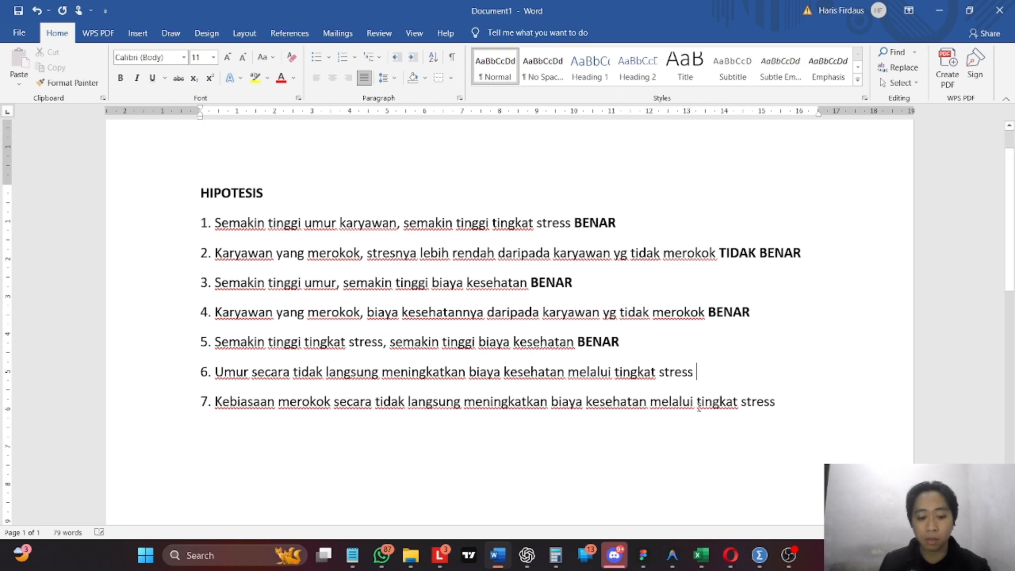
{"action": "key", "text": "ctrl+b"}
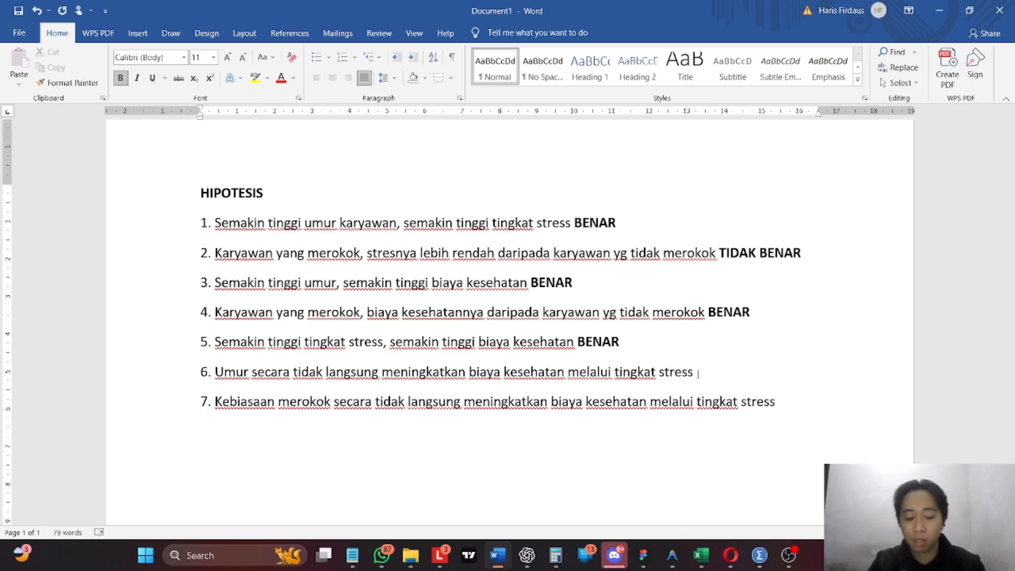
{"action": "type", "text": "BENAR"}
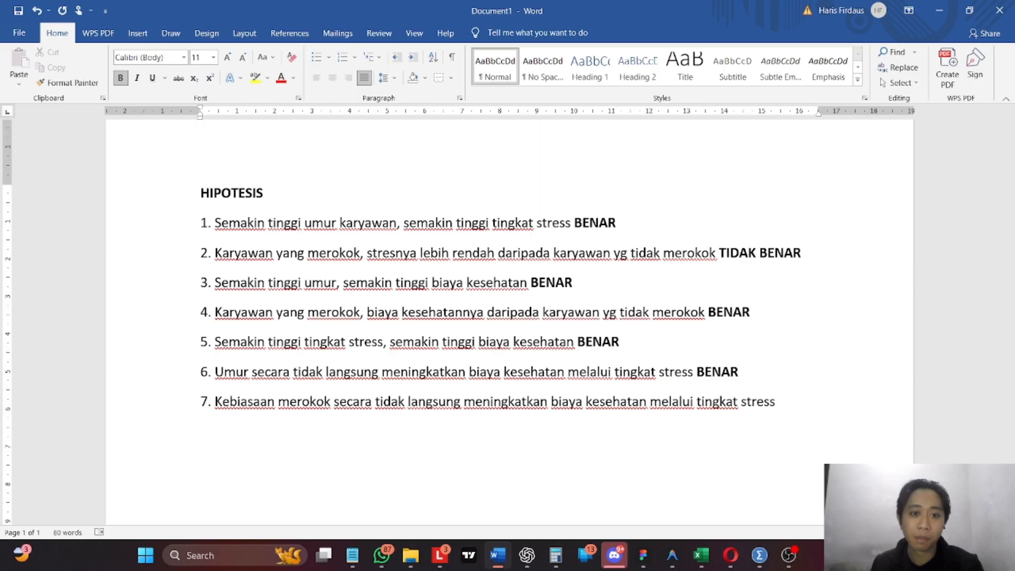
- Append the verdict "TIDAK BENAR" in bold to the end of hypothesis 7, then remove the bold formatting from that verdict
{"action": "left_click", "coordinate": [798, 409]}
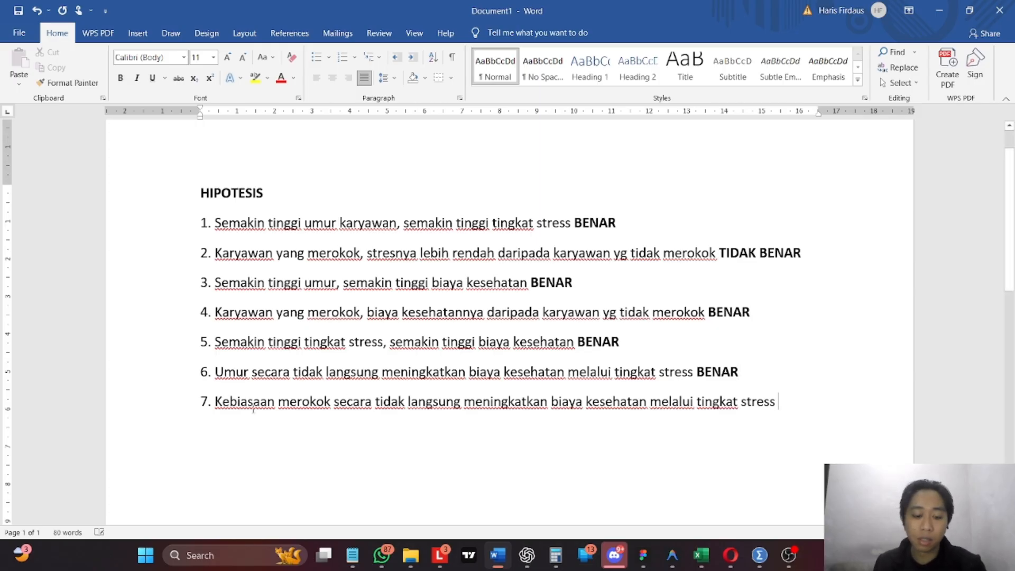
{"action": "key", "text": "ctrl+b"}
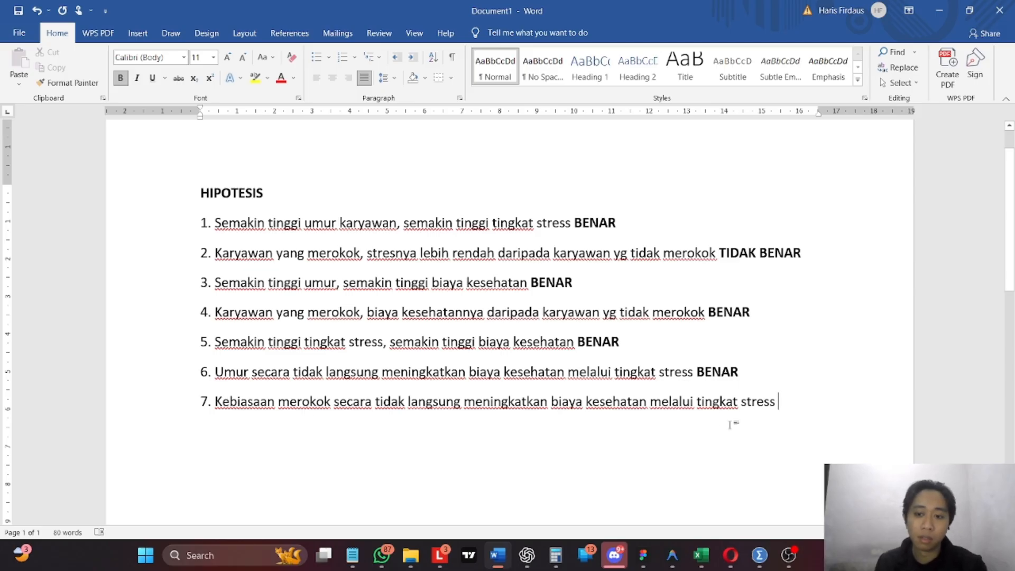
{"action": "type", "text": "TIDAK BENAR"}
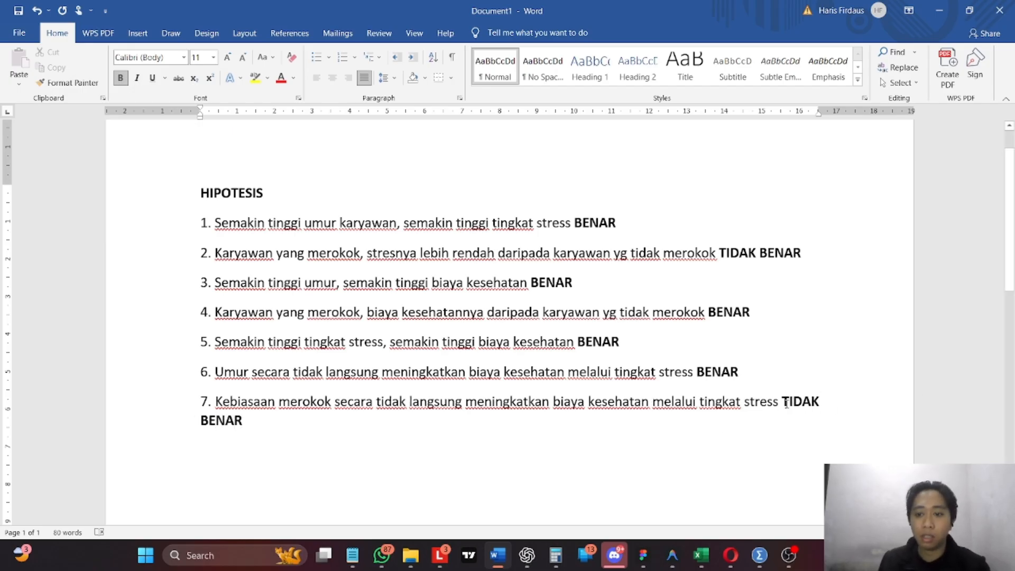
{"action": "left_click_drag", "start_coordinate": [786, 401], "coordinate": [452, 443]}
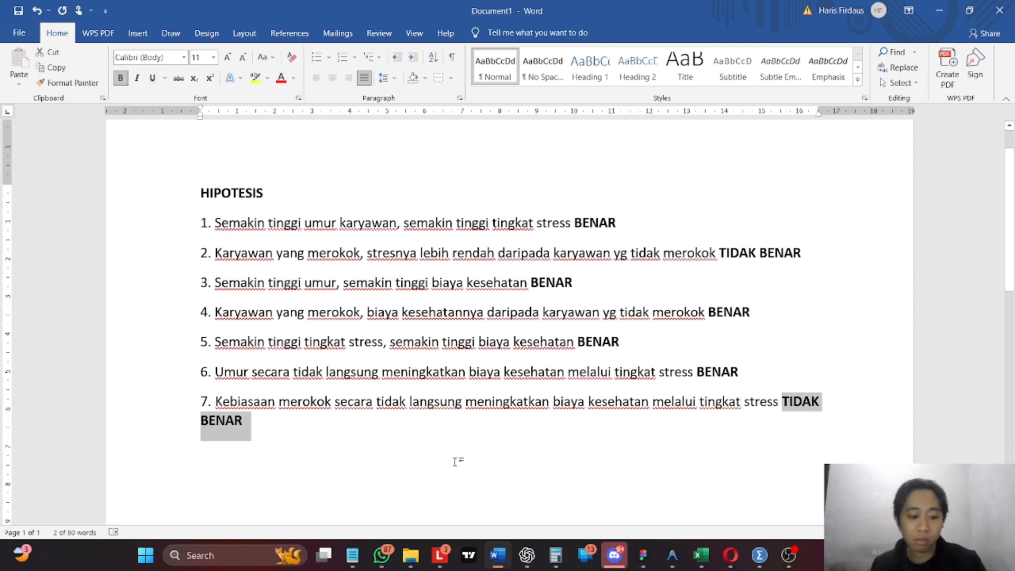
{"action": "key", "text": "ctrl+b"}
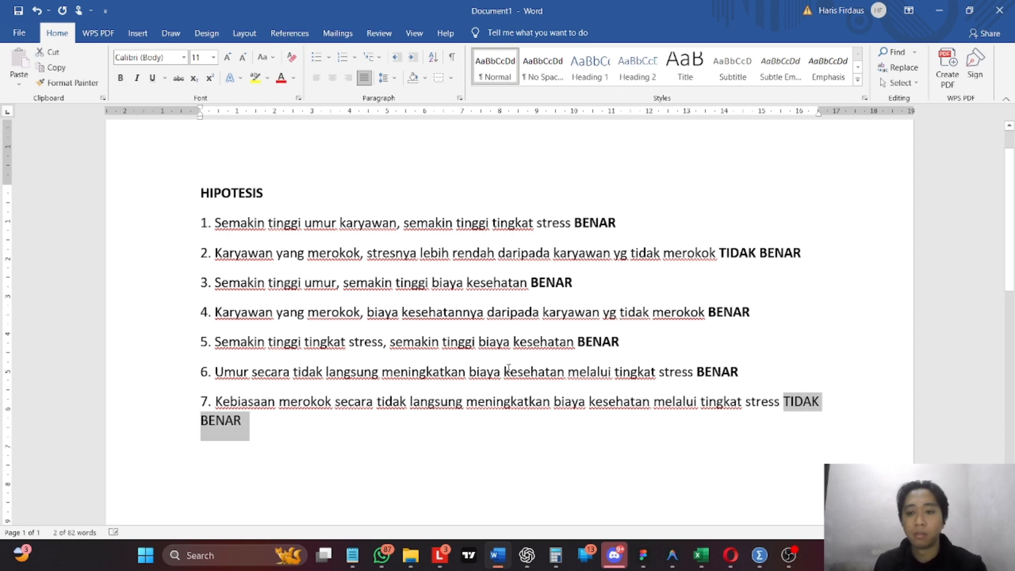
{"action": "left_click", "coordinate": [552, 420]}
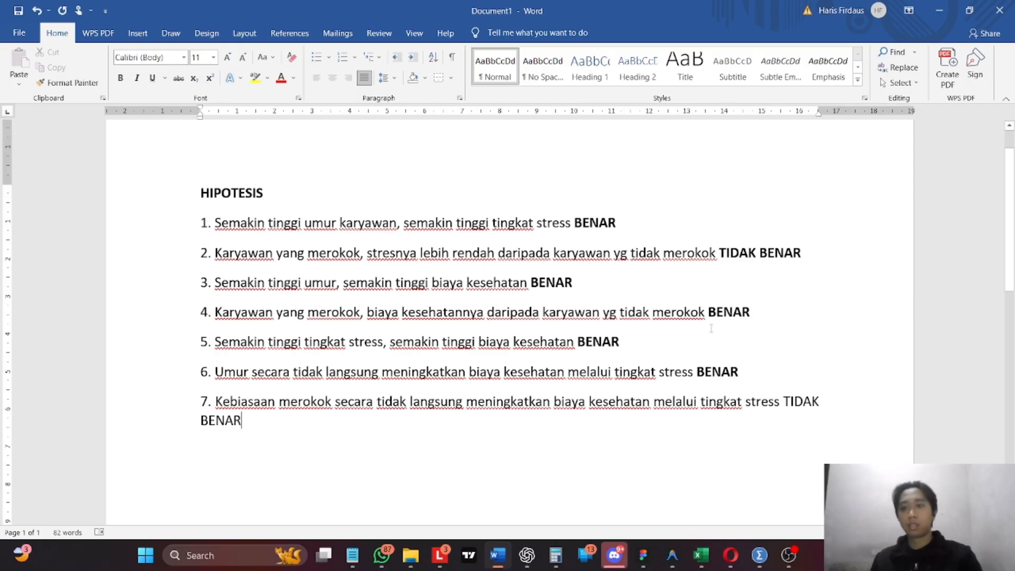
- Minimise the Word document to return to the Excel workbook with the effects summary
{"action": "left_click", "coordinate": [940, 8]}
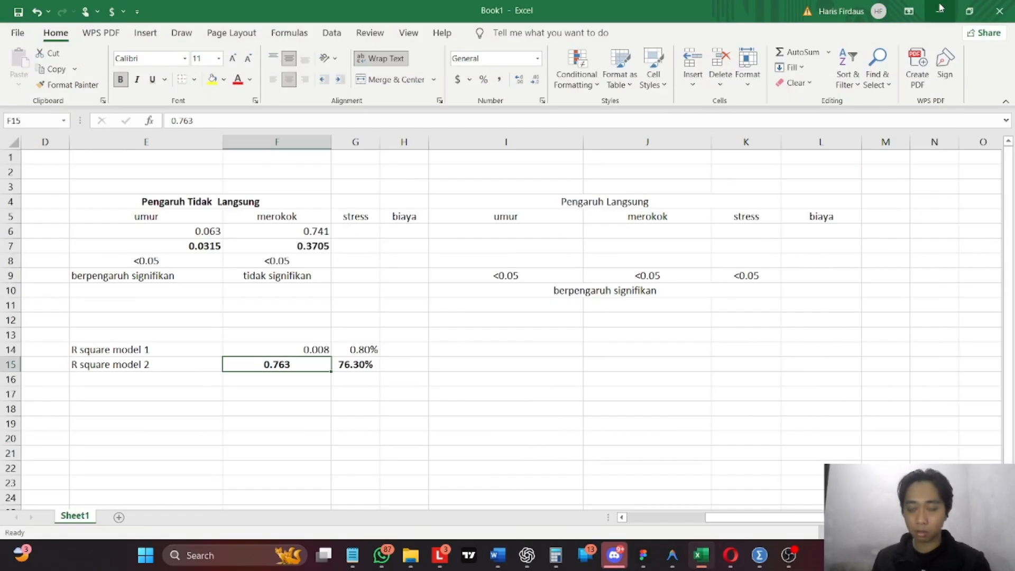